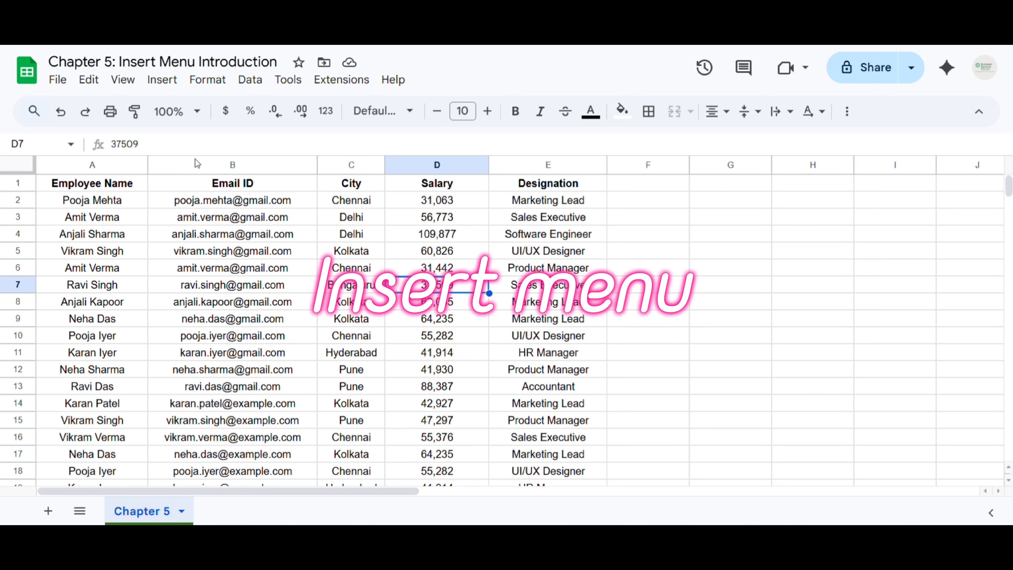
# Show the Insert menu, listing Cells, Rows, Columns, Chart, Function and more, over the employee sheet
pyautogui.click(165, 81)
pyautogui.scroll(2, 231, 219)
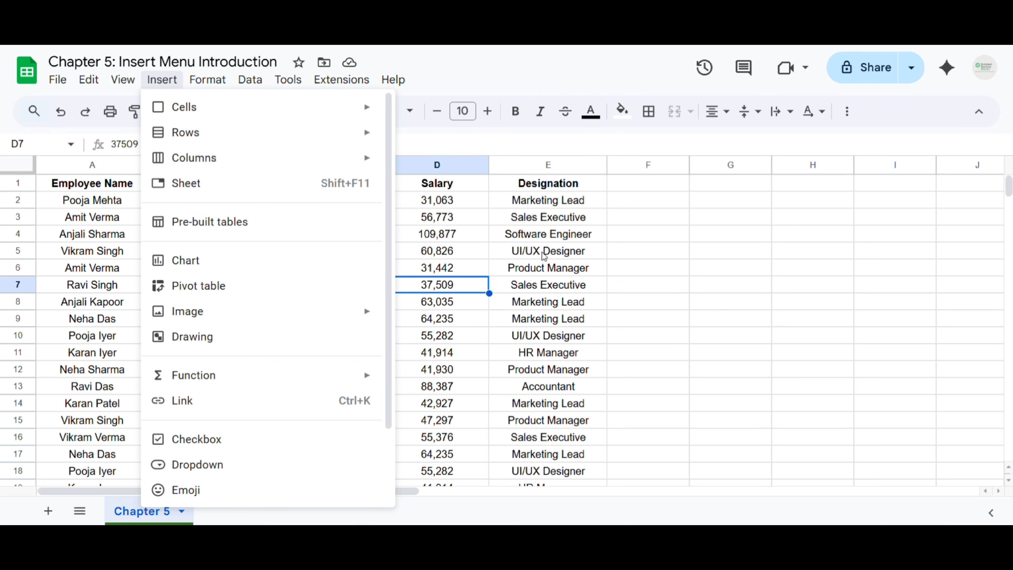
# Insert a blank cell at salary cell D3, shifting row 3 to the right
pyautogui.click(468, 267)
pyautogui.click(435, 222)
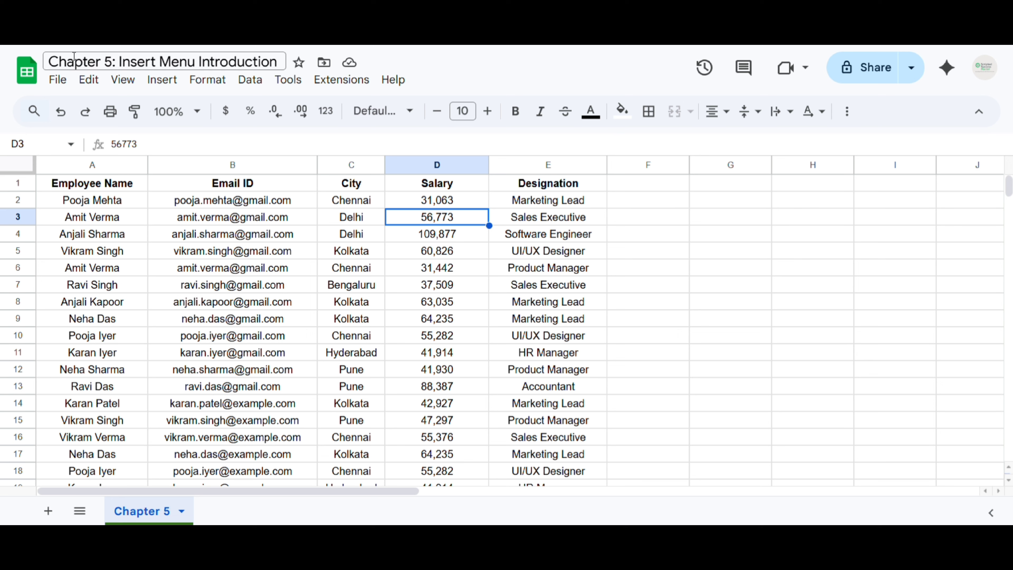
pyautogui.click(174, 85)
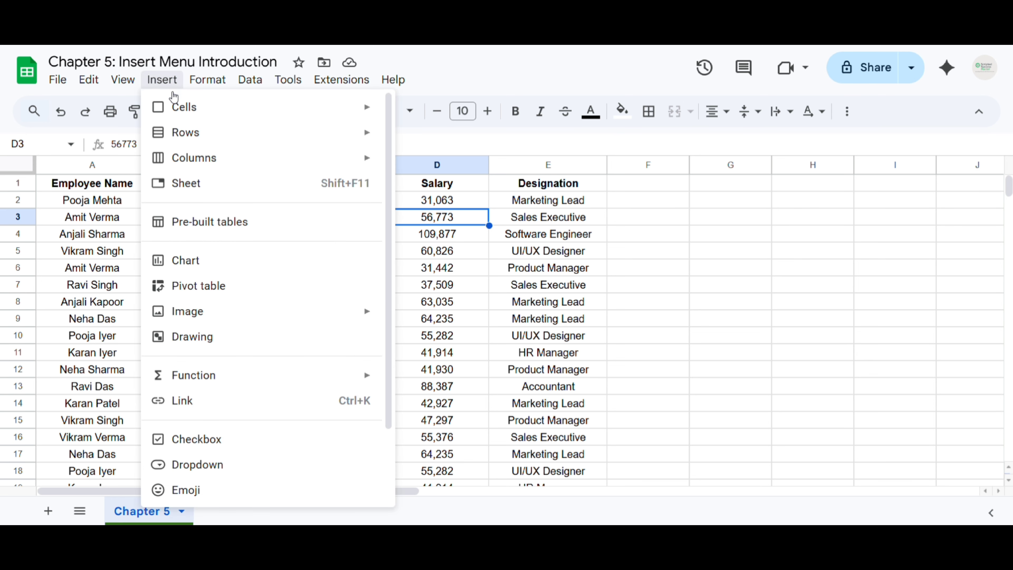
pyautogui.moveTo(171, 110)
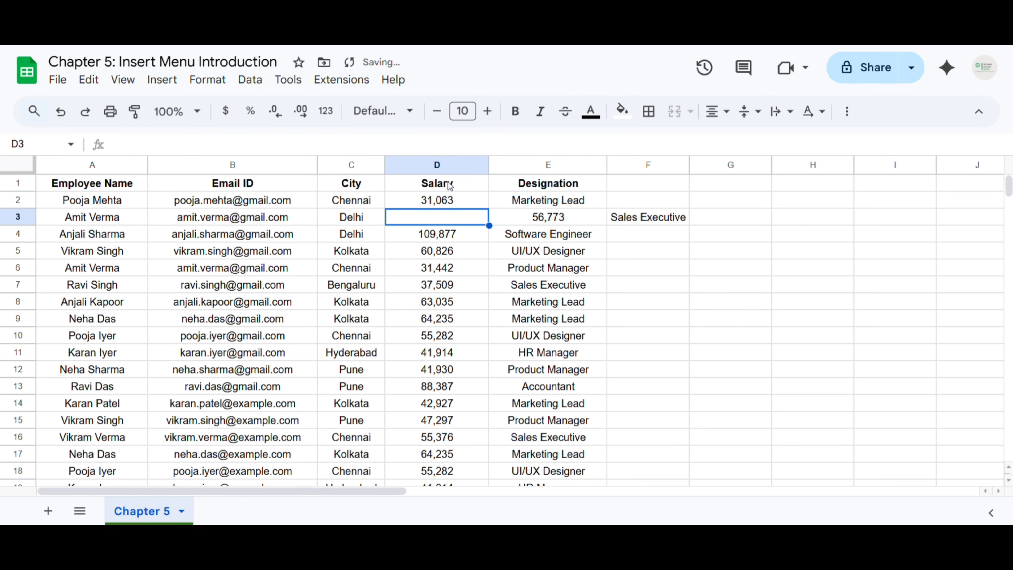
pyautogui.click(457, 119)
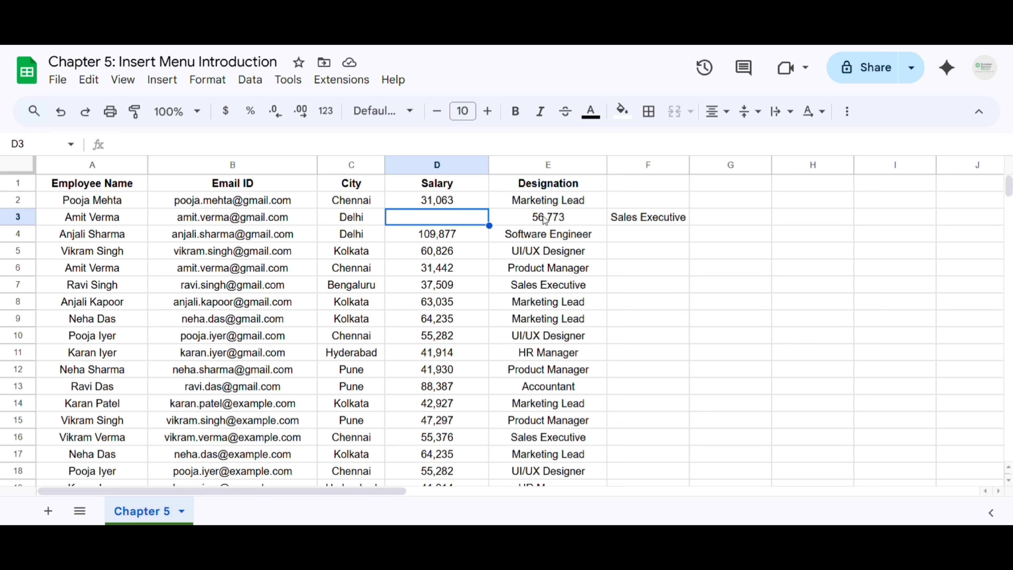
# Insert another cell at D3 shifting cells down, then undo both insertions with Ctrl+Z
pyautogui.click(157, 80)
pyautogui.moveTo(210, 116)
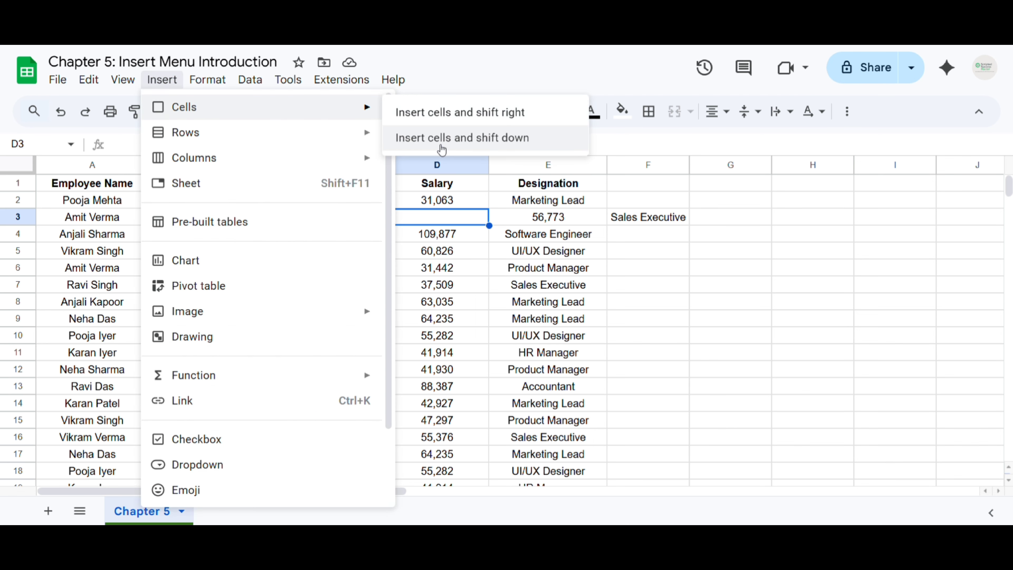
pyautogui.click(450, 140)
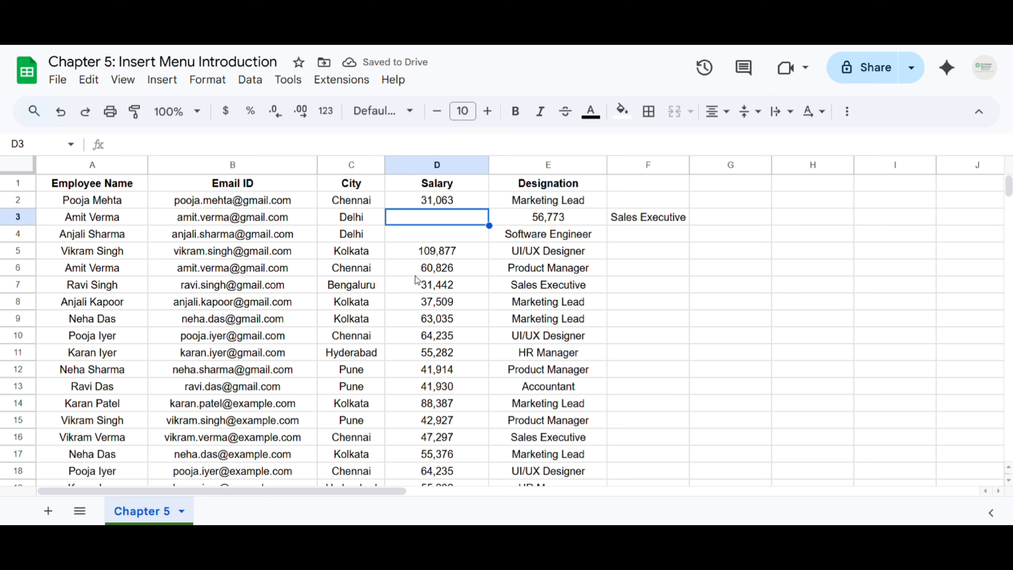
pyautogui.hotkey('ctrl', 'z')
pyautogui.hotkey('ctrl', 'z')
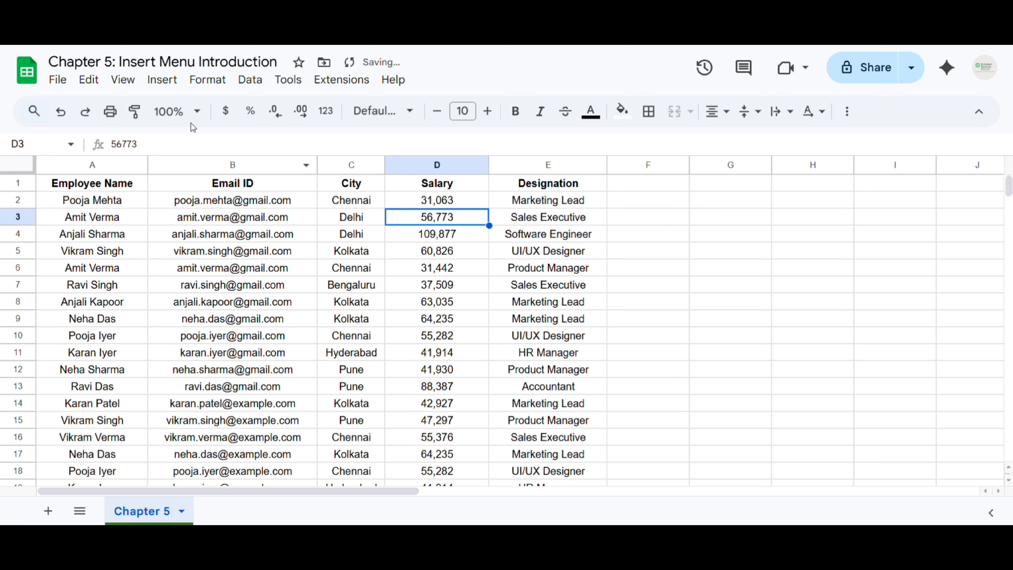
pyautogui.click(160, 79)
pyautogui.moveTo(228, 137)
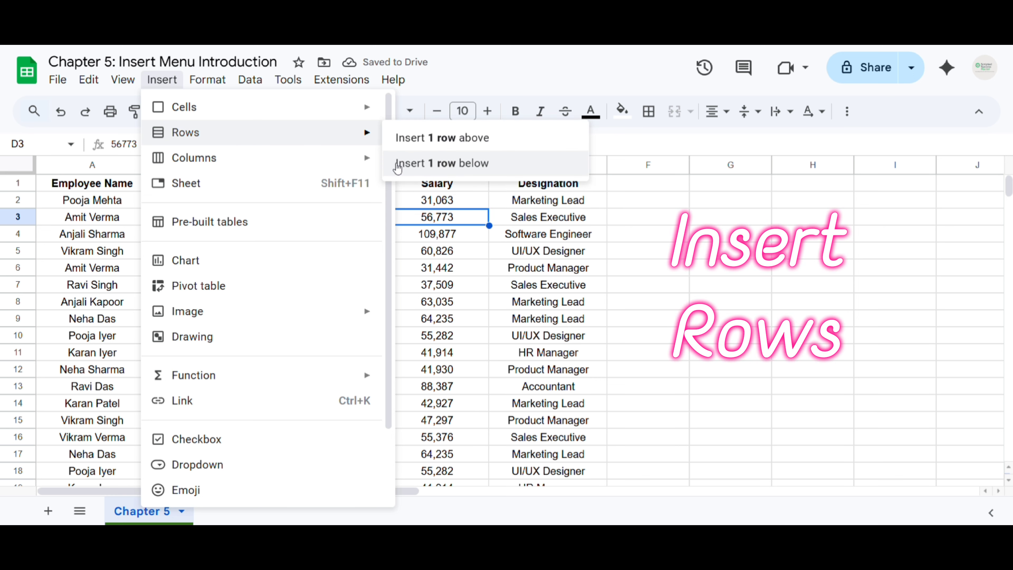
pyautogui.press('Escape')
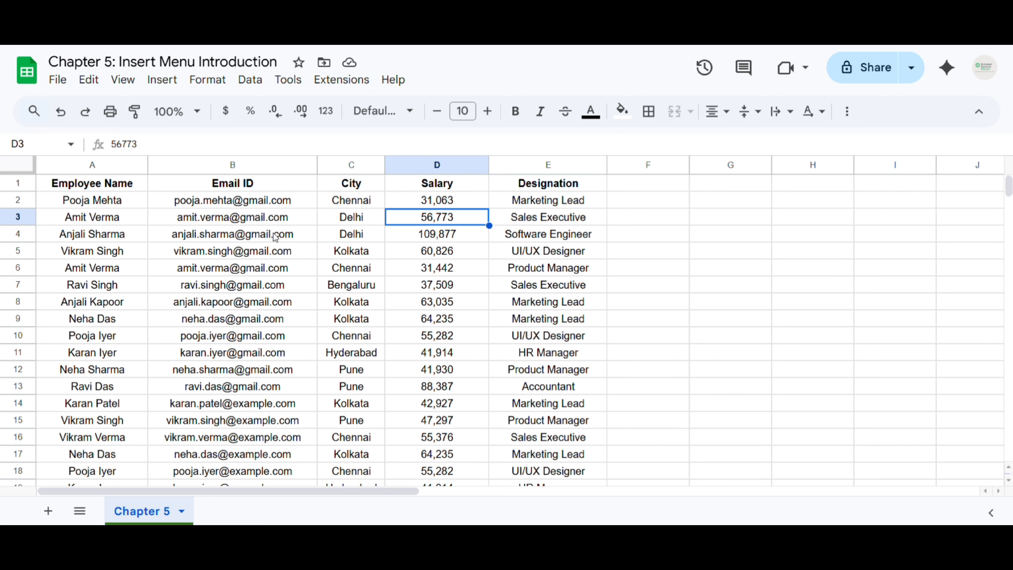
pyautogui.click(163, 81)
pyautogui.moveTo(183, 133)
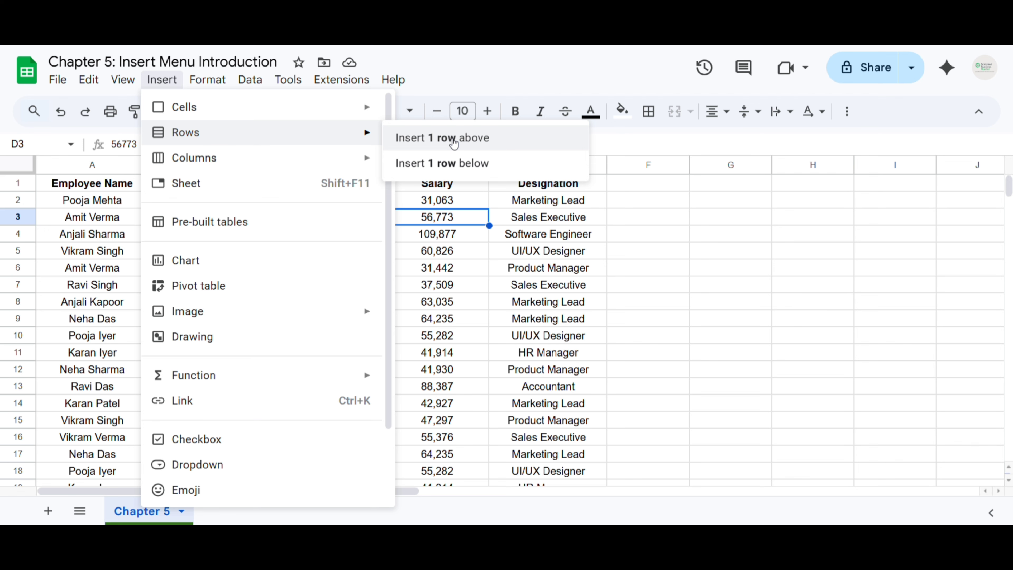
pyautogui.click(454, 139)
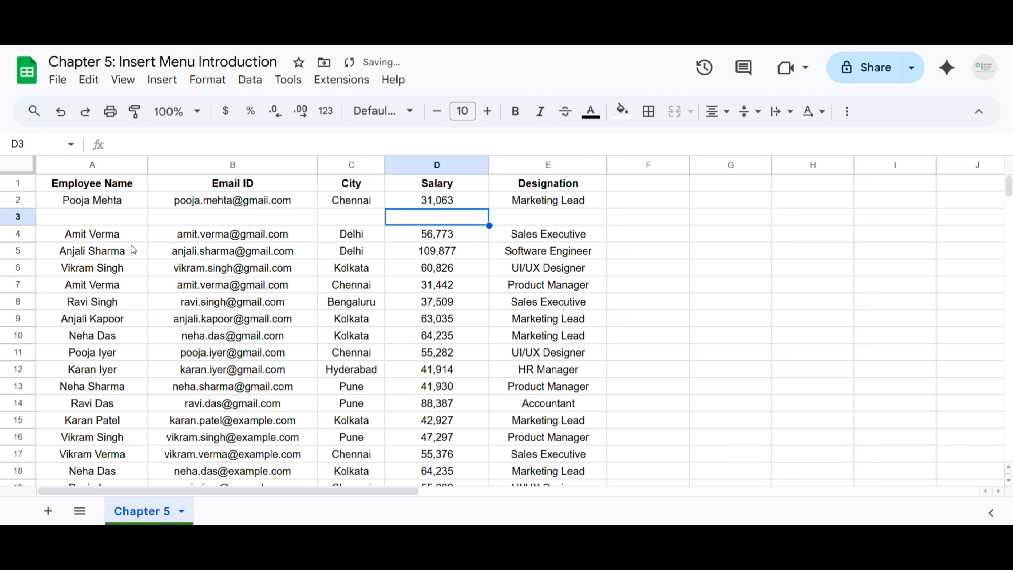
pyautogui.click(164, 81)
pyautogui.moveTo(183, 132)
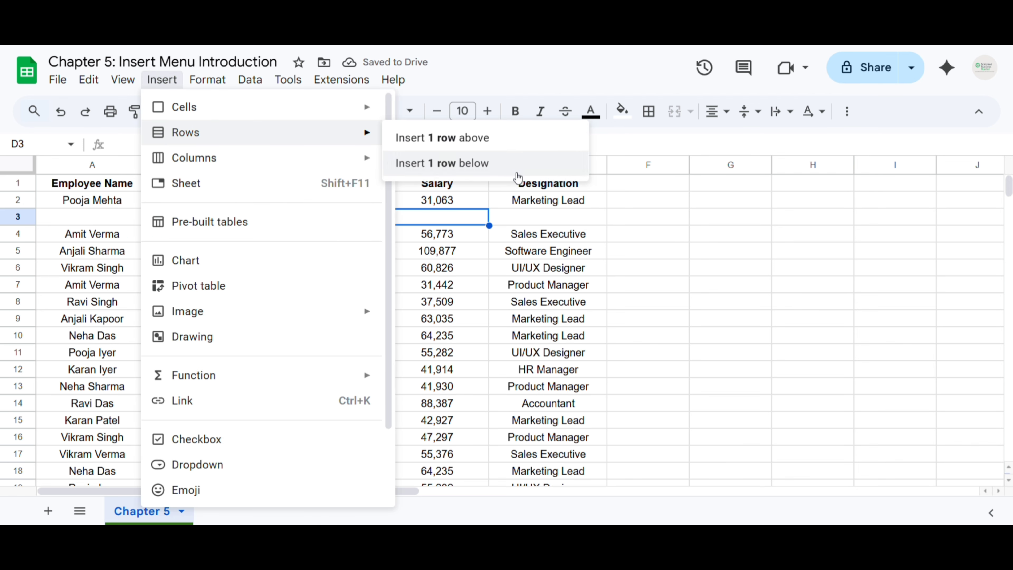
pyautogui.click(478, 163)
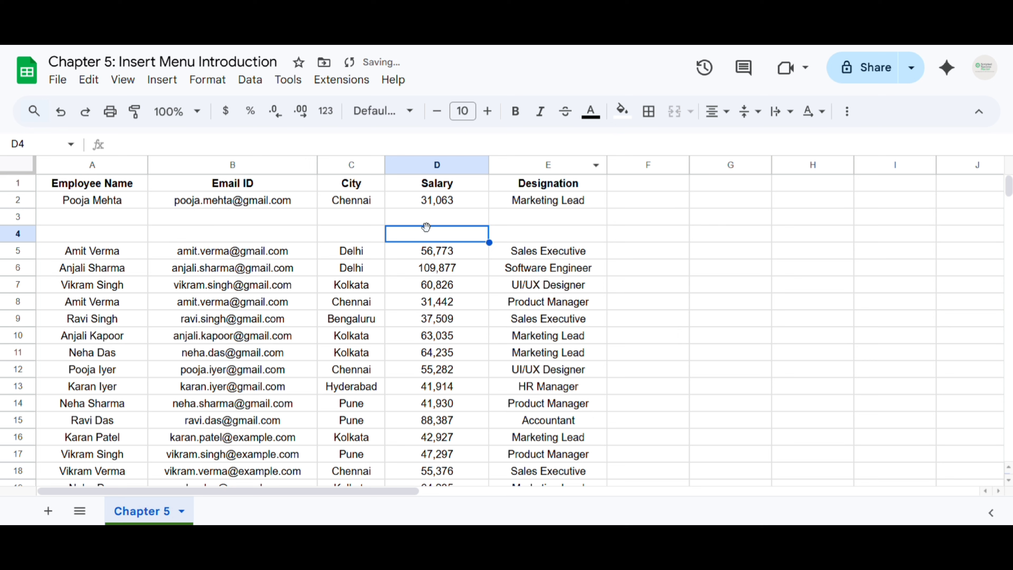
pyautogui.hotkey('ctrl', 'z')
pyautogui.hotkey('ctrl', 'z')
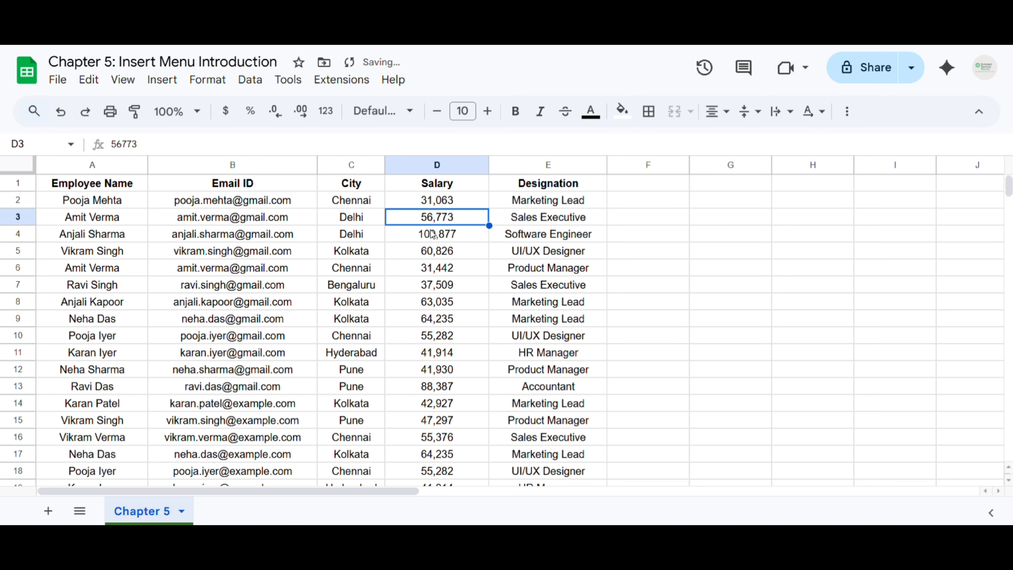
pyautogui.click(162, 79)
pyautogui.moveTo(192, 158)
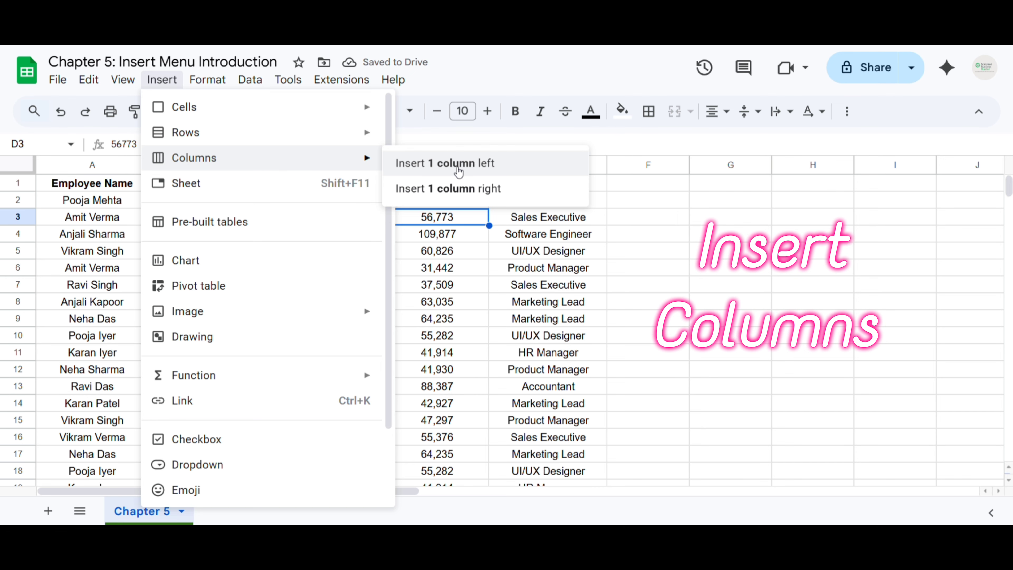
pyautogui.click(460, 170)
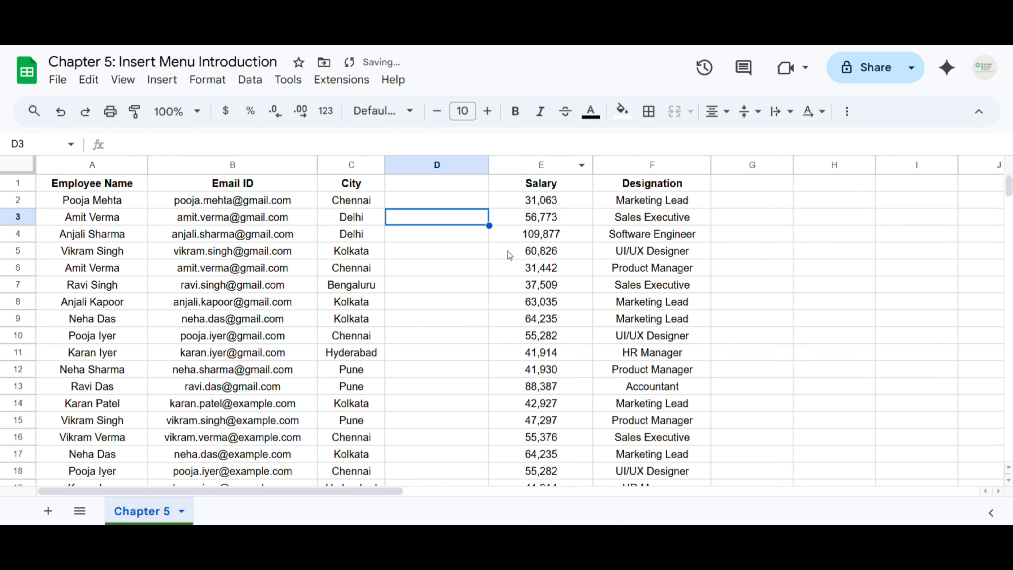
pyautogui.click(163, 80)
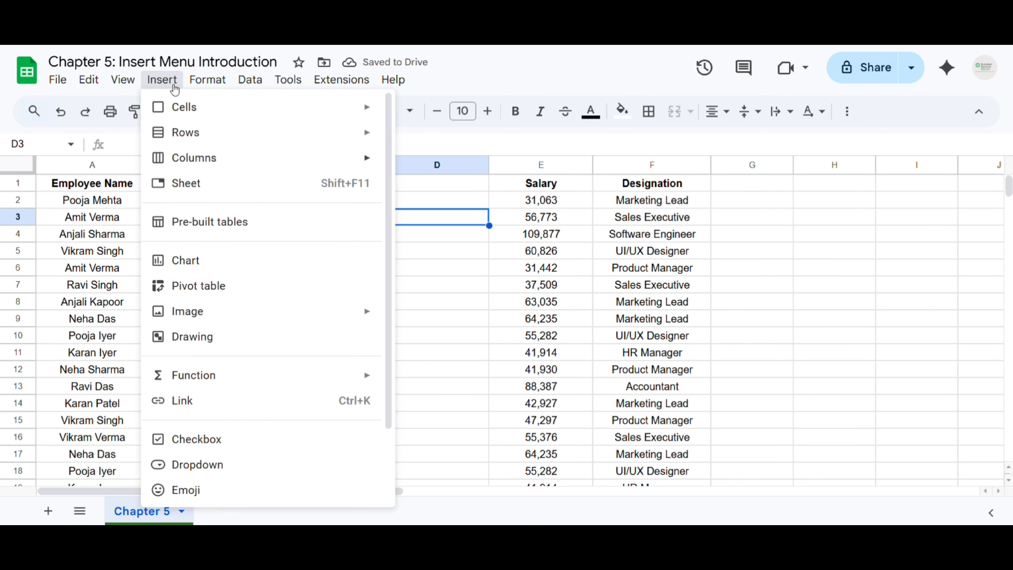
pyautogui.moveTo(207, 79)
pyautogui.moveTo(163, 80)
pyautogui.moveTo(213, 158)
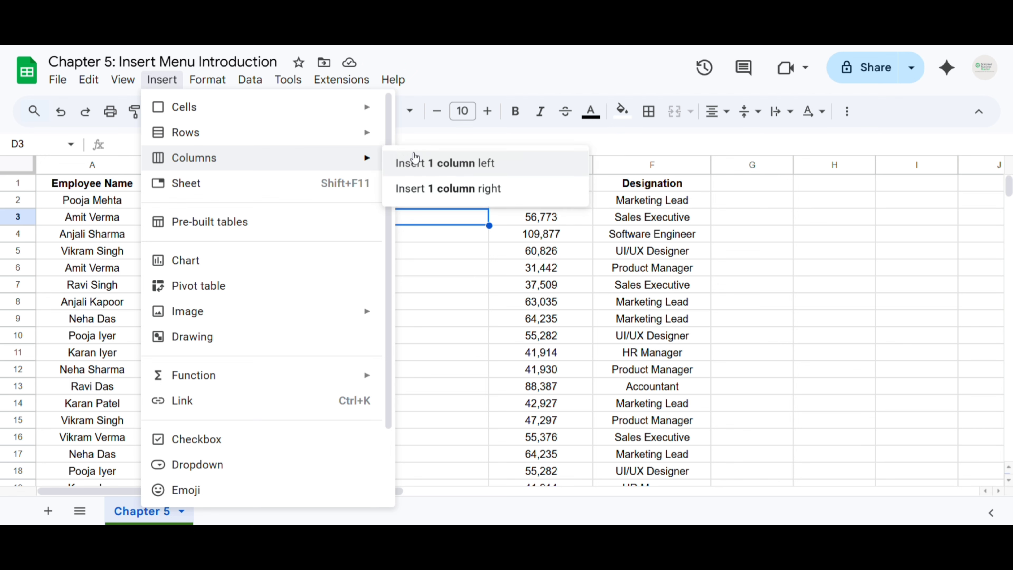
pyautogui.click(452, 195)
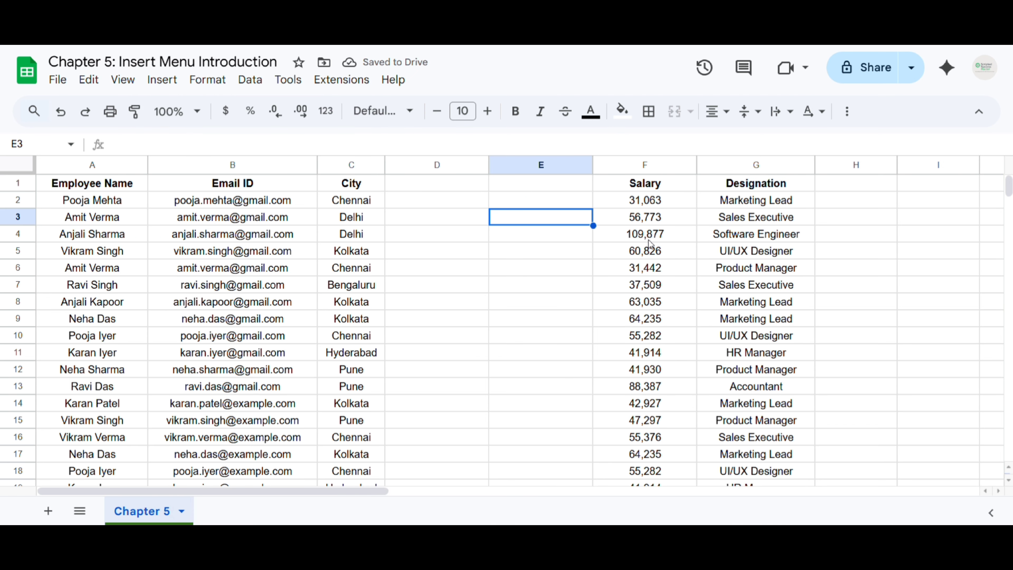
pyautogui.hotkey('ctrl', 'z')
pyautogui.hotkey('ctrl', 'z')
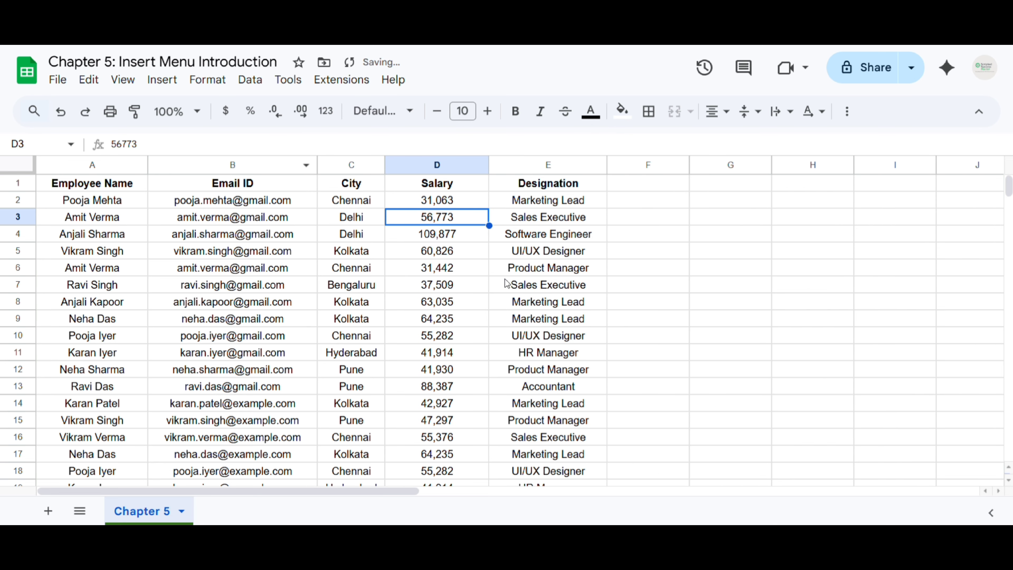
pyautogui.click(162, 80)
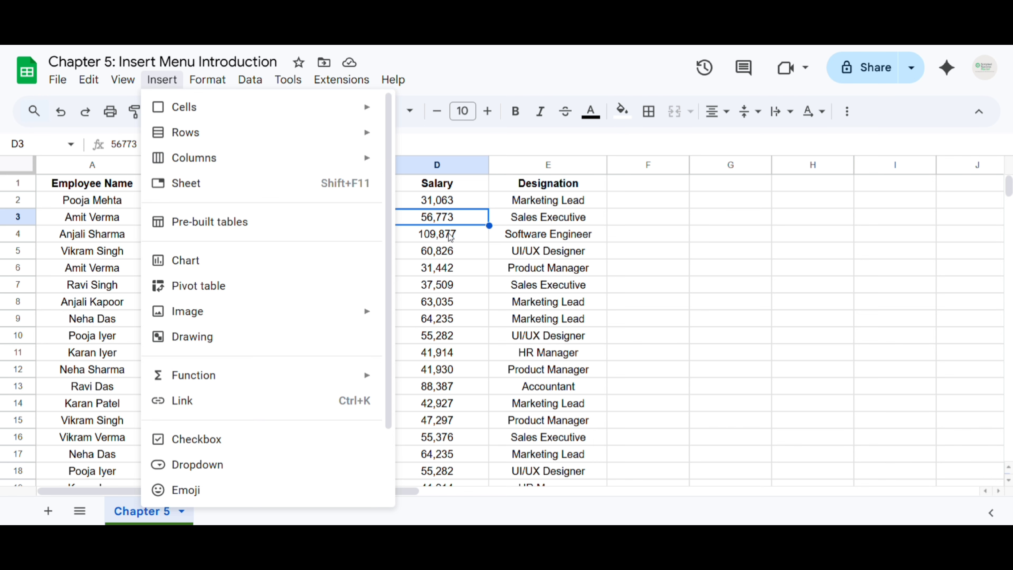
pyautogui.click(459, 239)
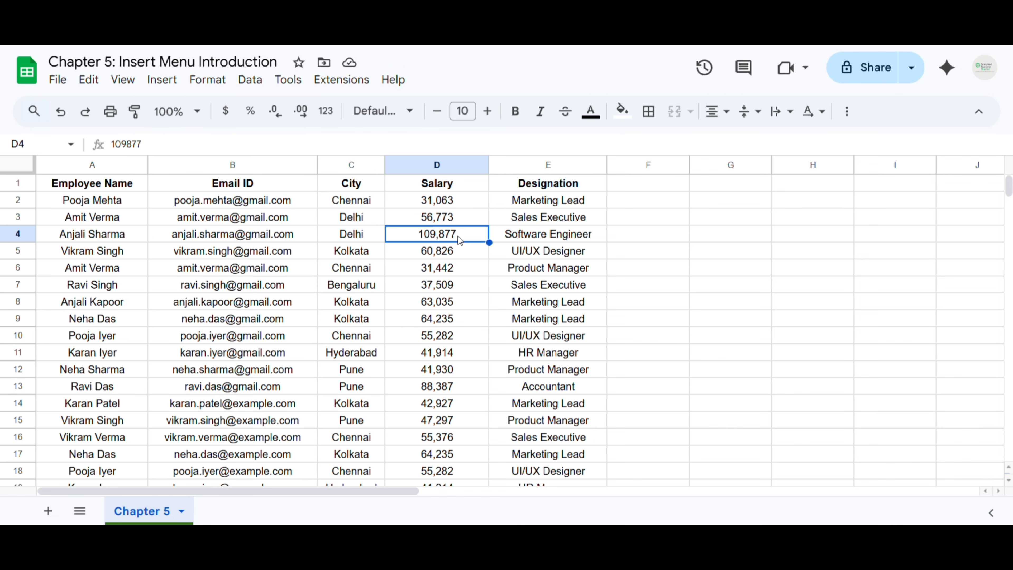
pyautogui.rightClick(444, 220)
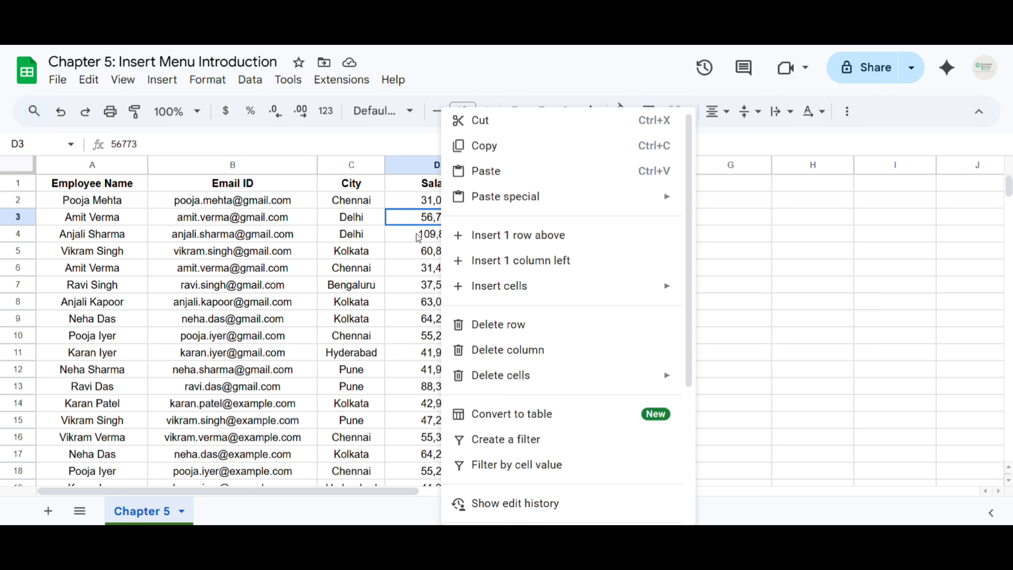
pyautogui.scroll(-1, 495, 259)
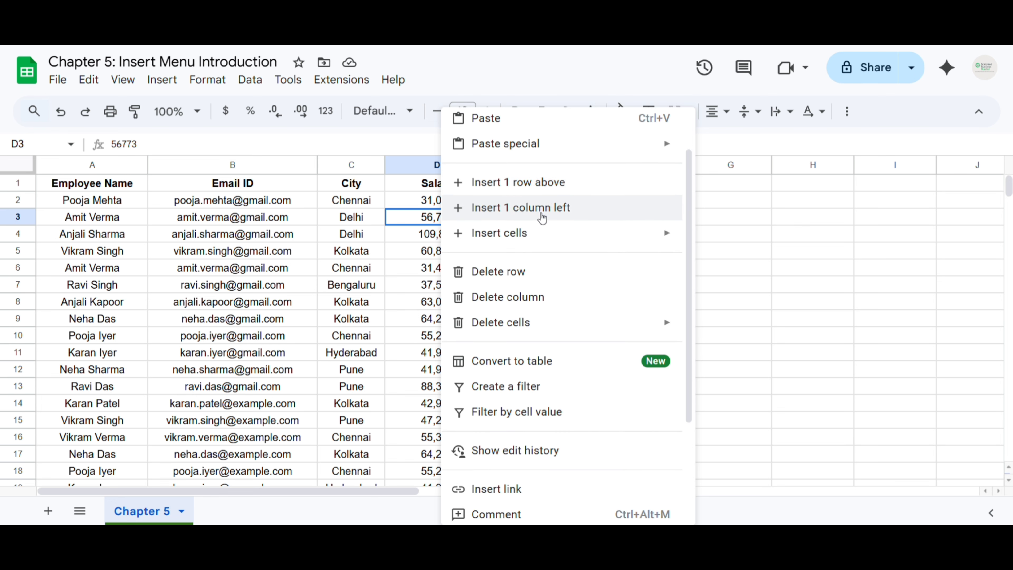
pyautogui.moveTo(561, 241)
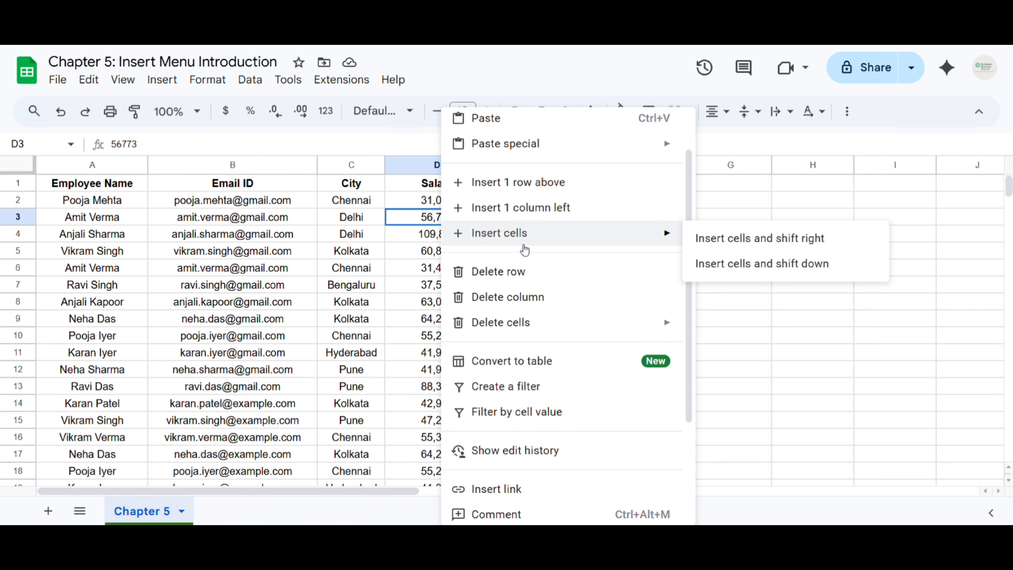
pyautogui.click(413, 222)
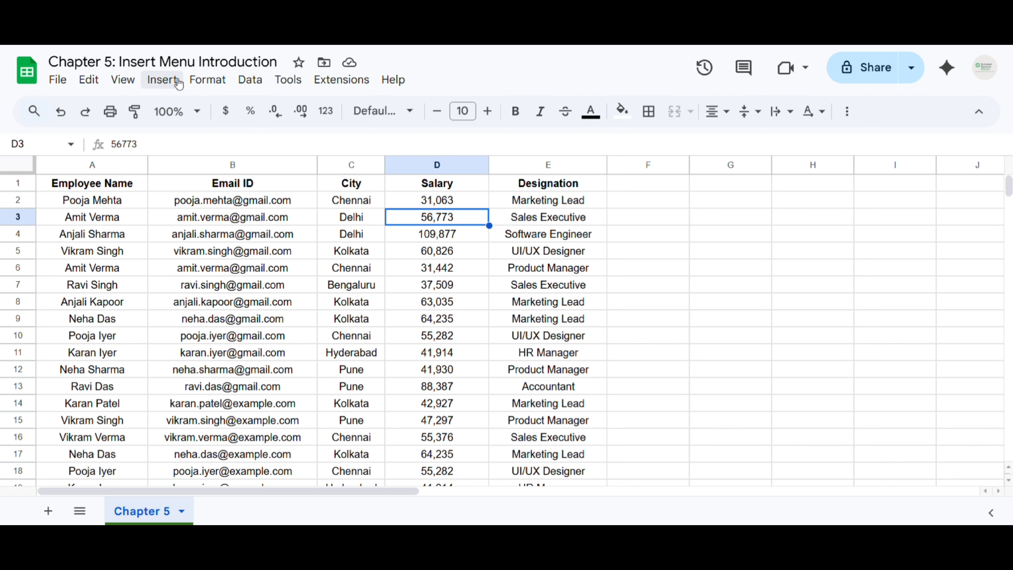
pyautogui.click(162, 80)
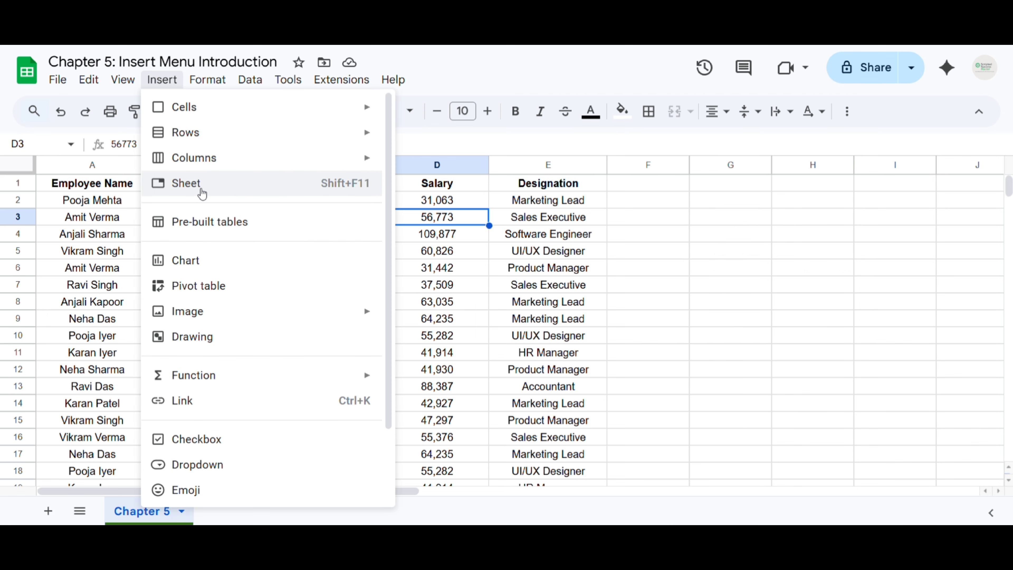
# Add new blank sheets beside Chapter 5, ending on Sheet8 with the Insert menu shown
pyautogui.click(202, 192)
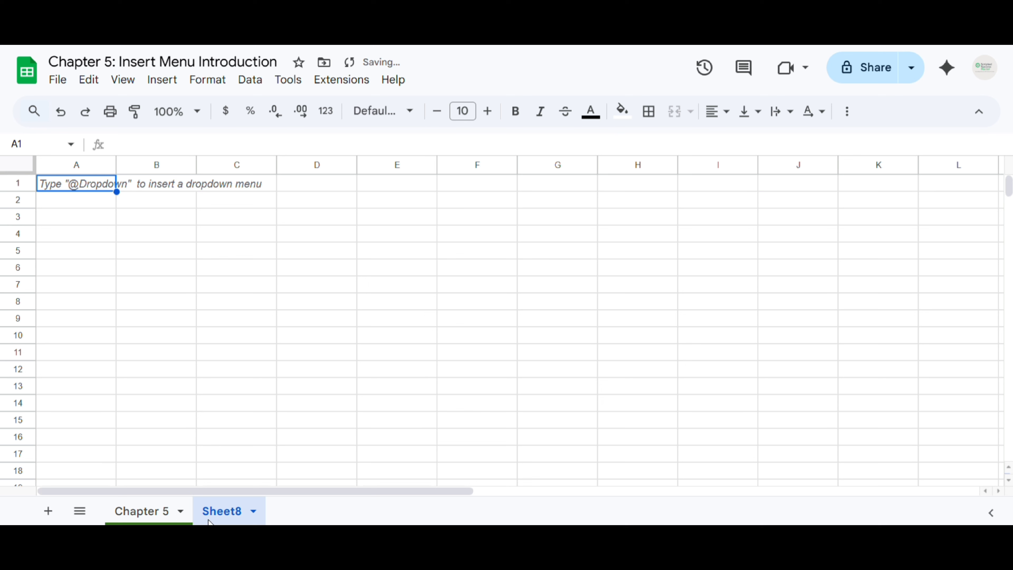
pyautogui.click(48, 513)
pyautogui.click(48, 513)
pyautogui.click(48, 512)
pyautogui.click(49, 512)
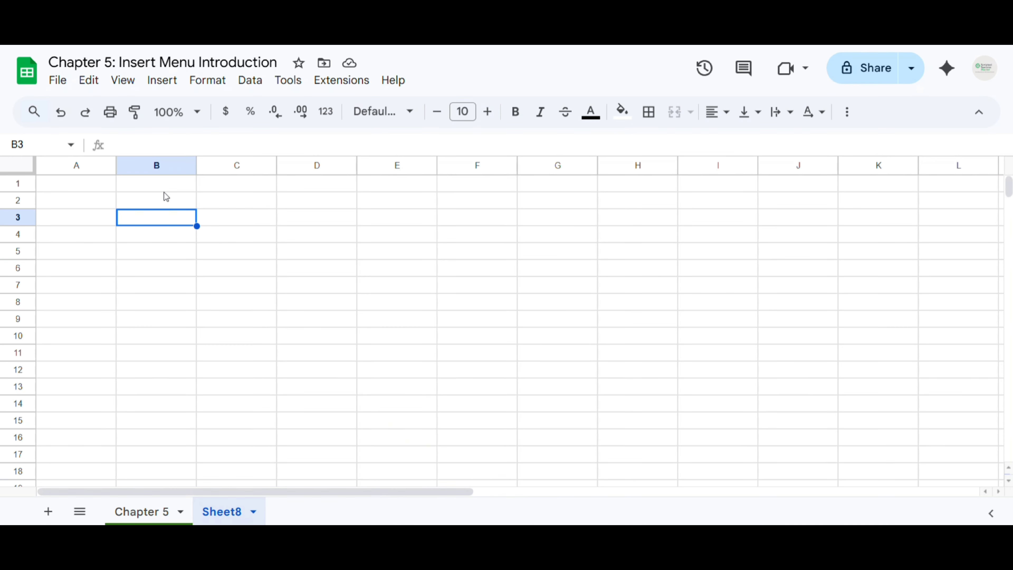
pyautogui.click(162, 80)
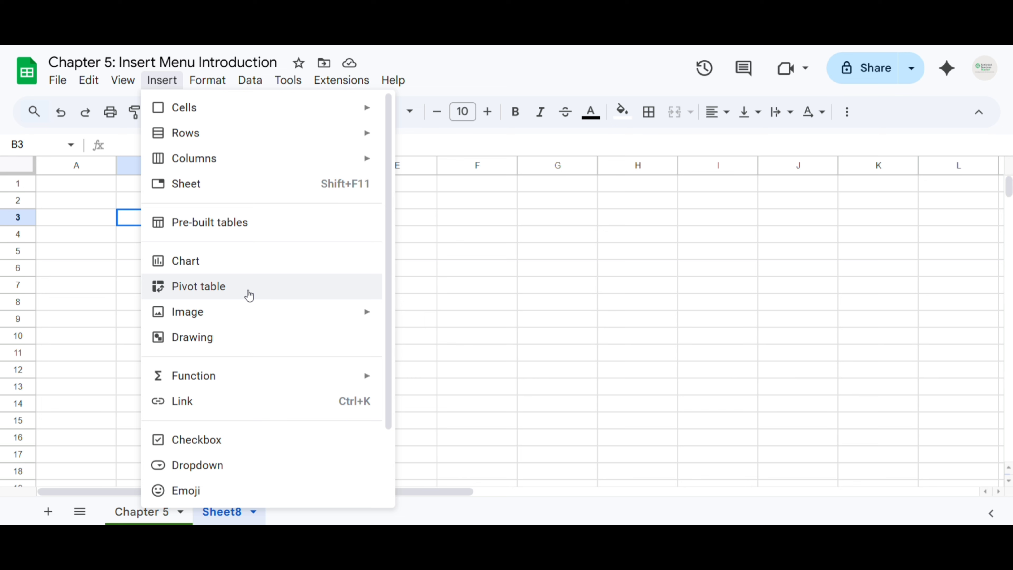
# Select B3 and choose Insert > Image > Insert image in cell to reach the image dialog
pyautogui.moveTo(208, 313)
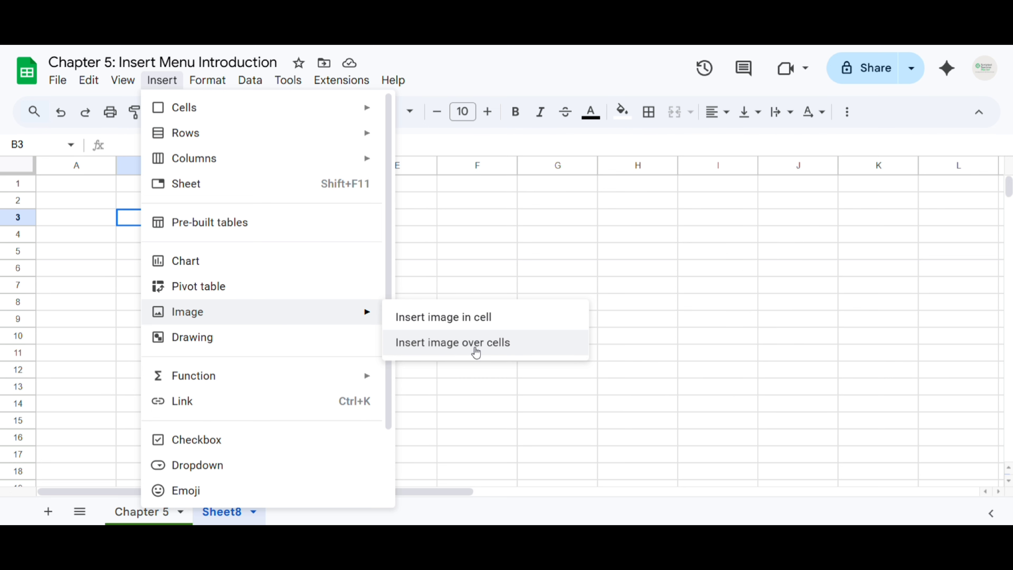
pyautogui.click(468, 239)
pyautogui.click(156, 219)
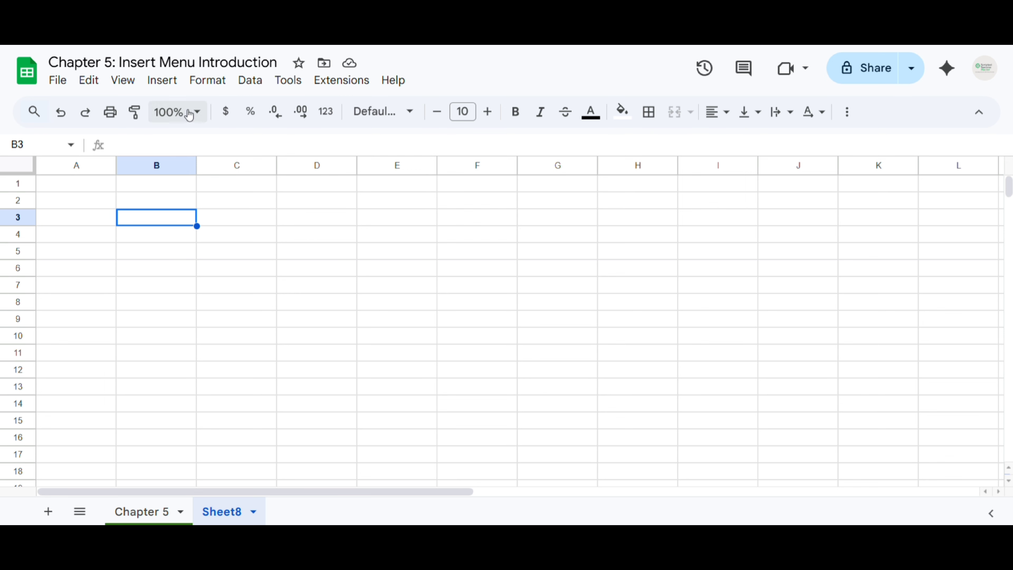
pyautogui.click(161, 85)
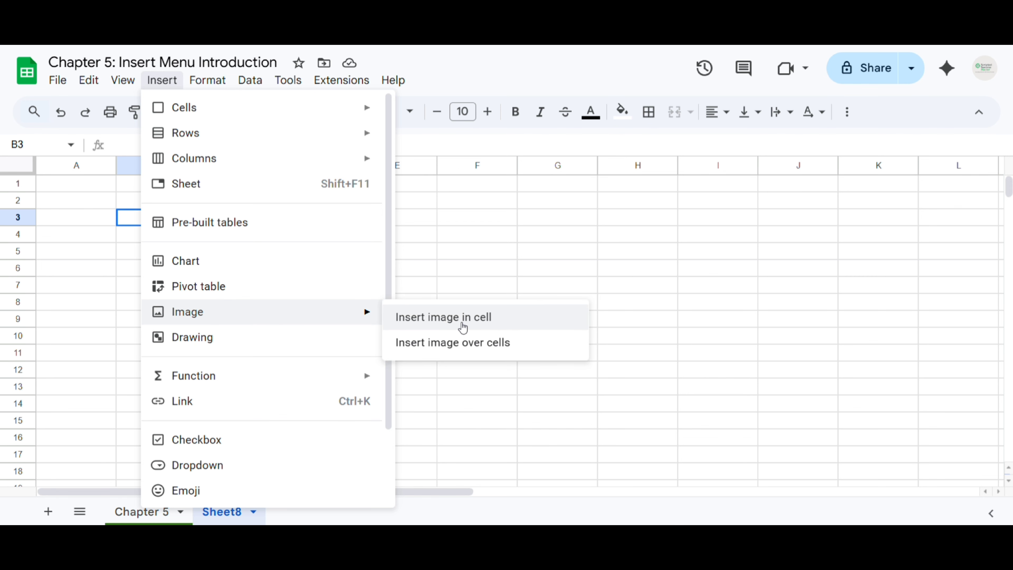
pyautogui.click(463, 325)
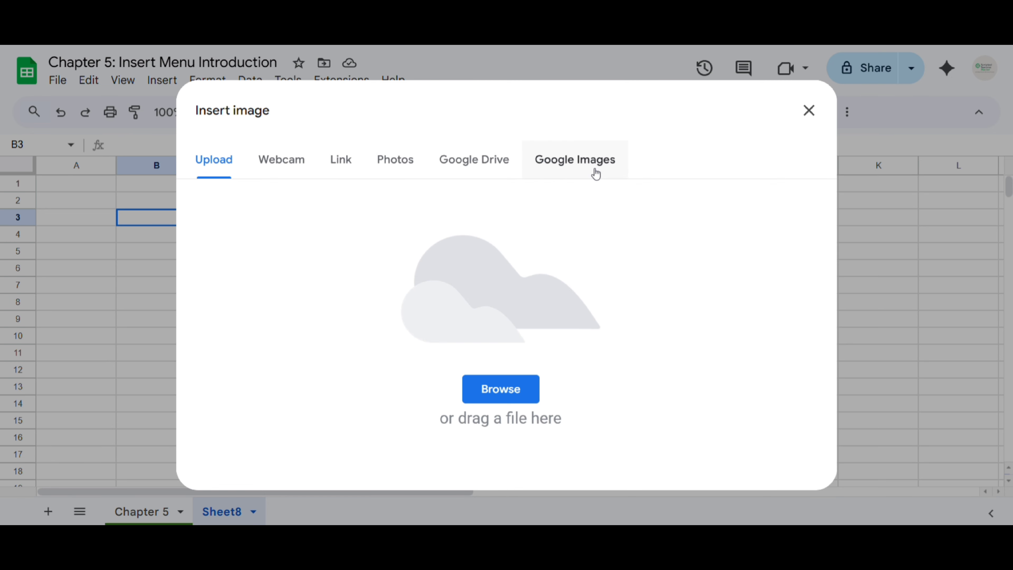
pyautogui.click(582, 168)
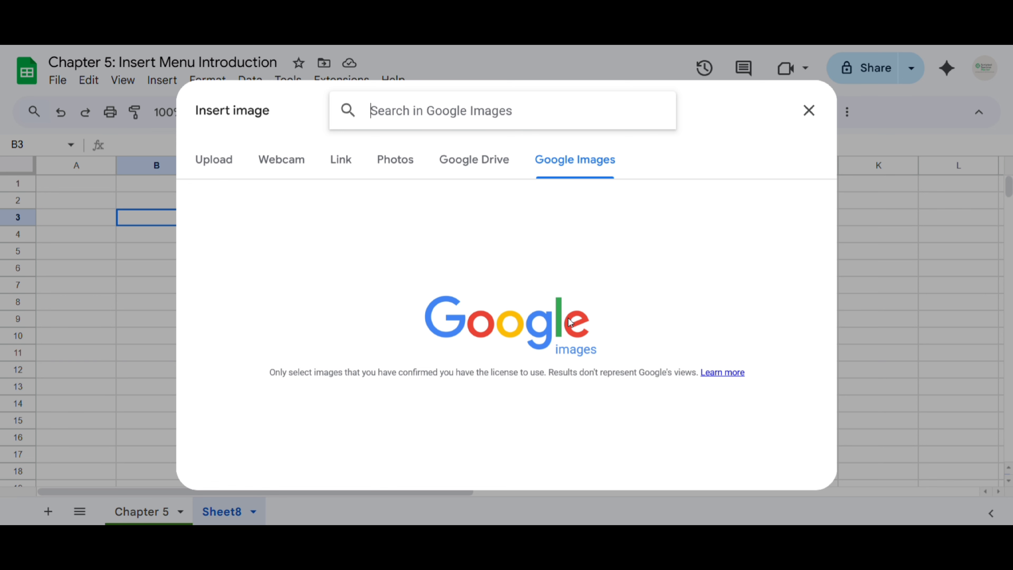
pyautogui.click(226, 169)
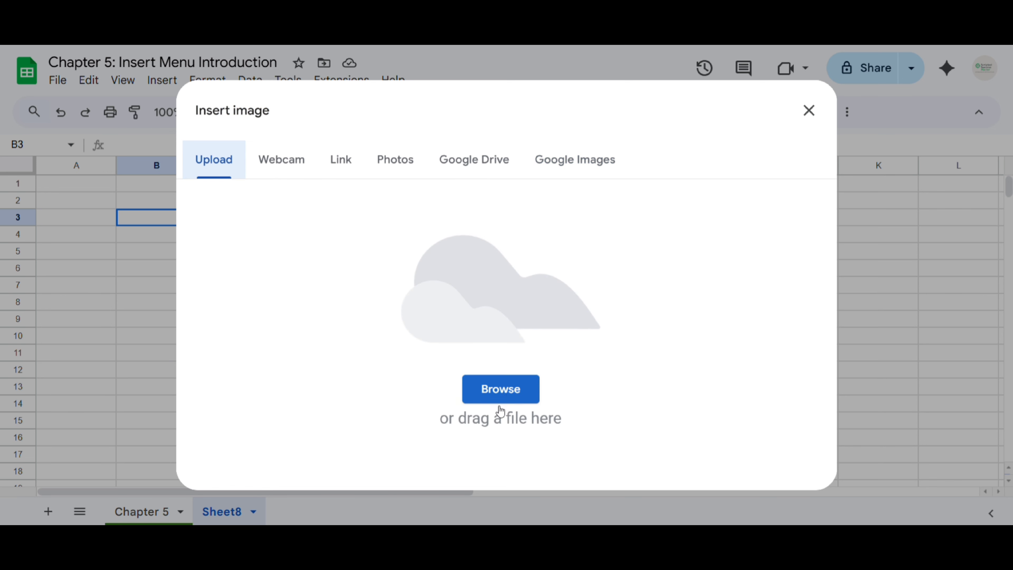
pyautogui.click(499, 393)
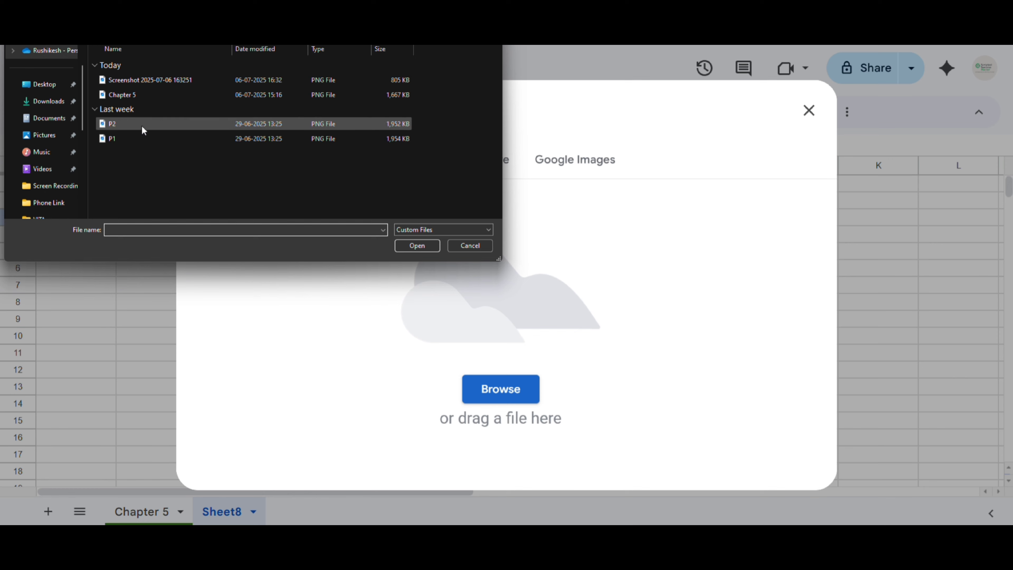
pyautogui.click(140, 82)
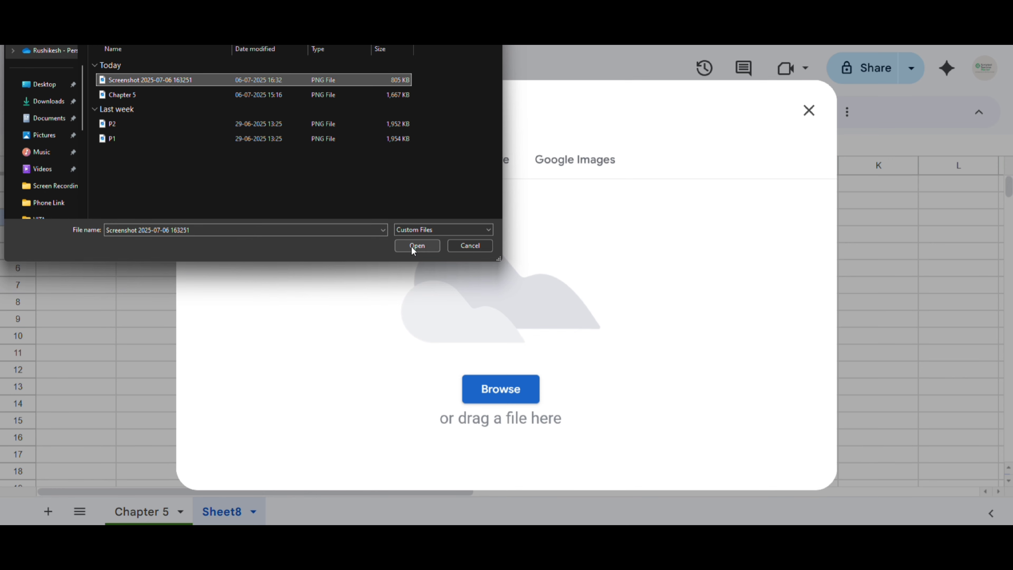
pyautogui.click(430, 250)
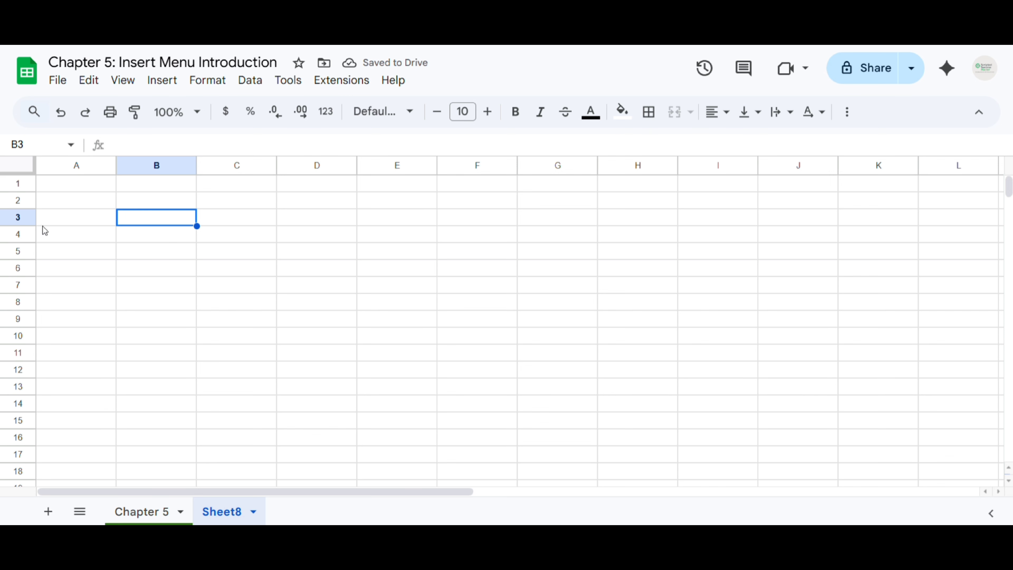
# Enlarge row 3 and column B to grow the in-cell image, then delete the image from B3
pyautogui.moveTo(18, 226); pyautogui.dragTo(18, 248)
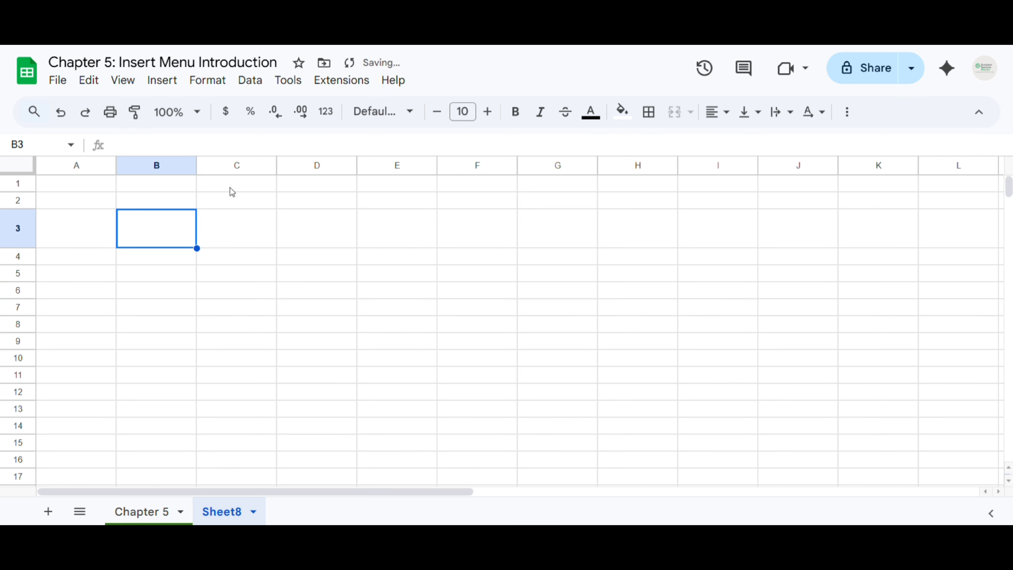
pyautogui.moveTo(196, 165); pyautogui.dragTo(211, 165)
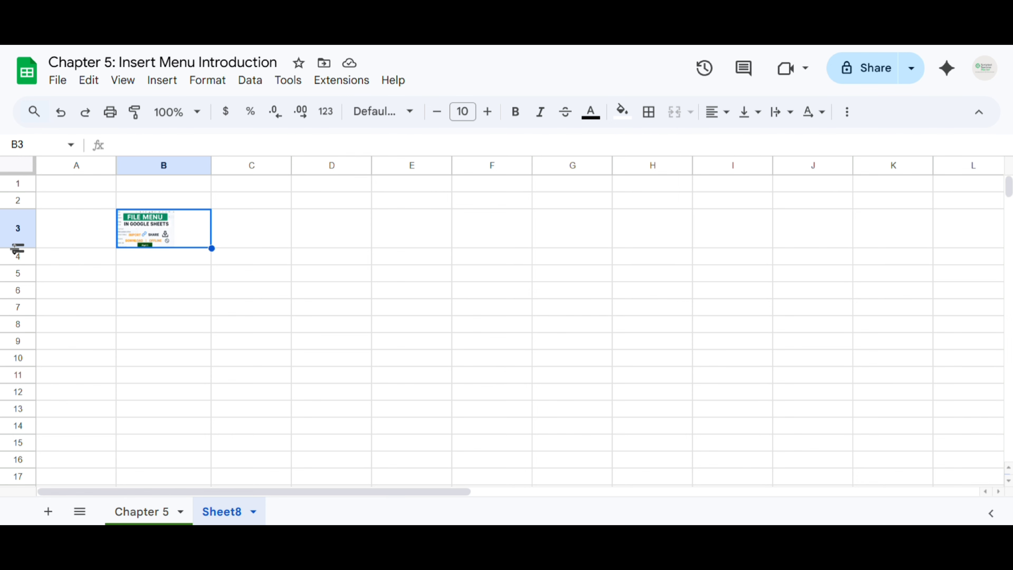
pyautogui.moveTo(18, 248); pyautogui.dragTo(18, 307)
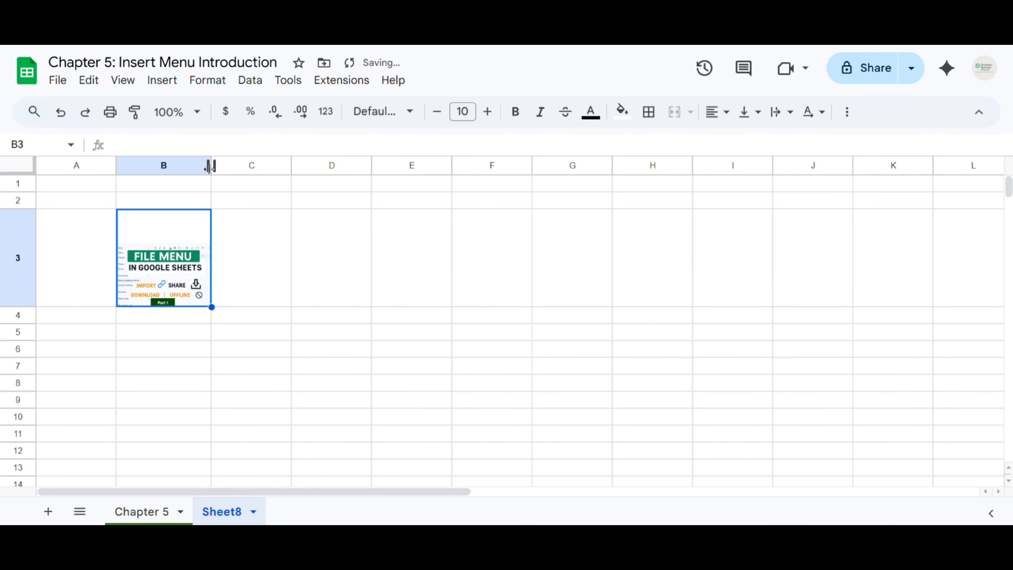
pyautogui.moveTo(210, 166); pyautogui.dragTo(280, 166)
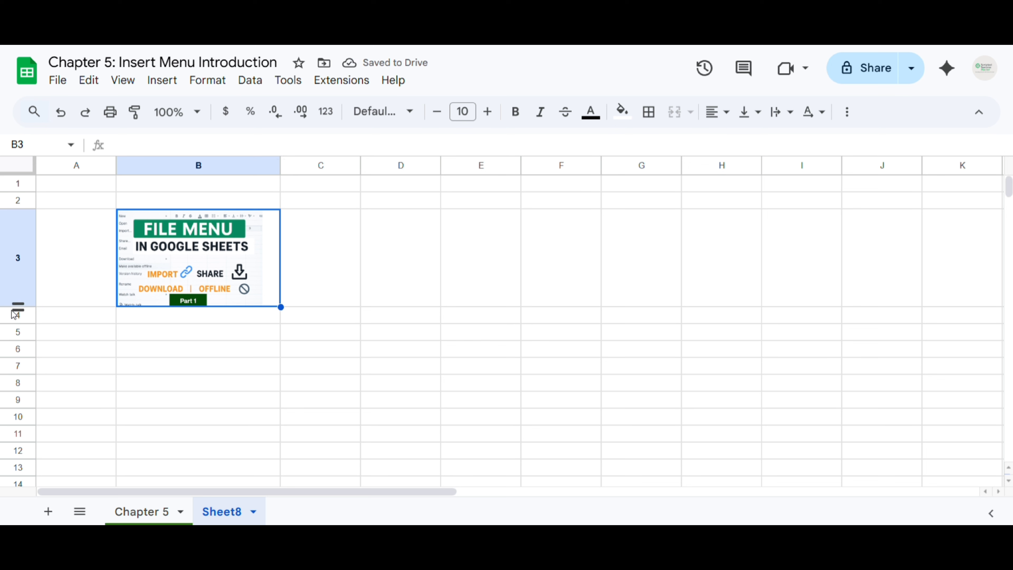
pyautogui.moveTo(280, 166); pyautogui.dragTo(322, 166)
pyautogui.moveTo(17, 306); pyautogui.dragTo(18, 248)
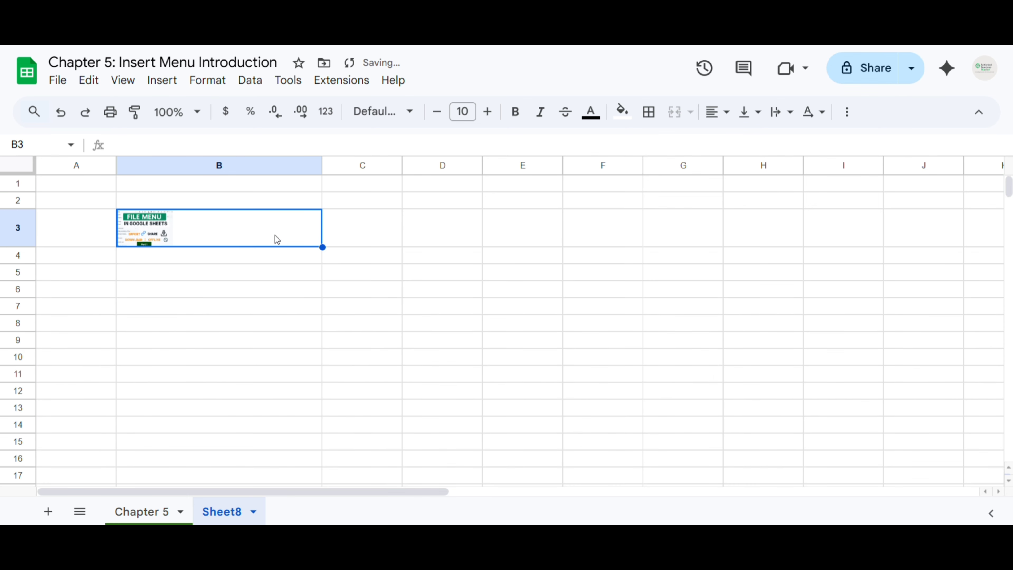
pyautogui.press('Delete')
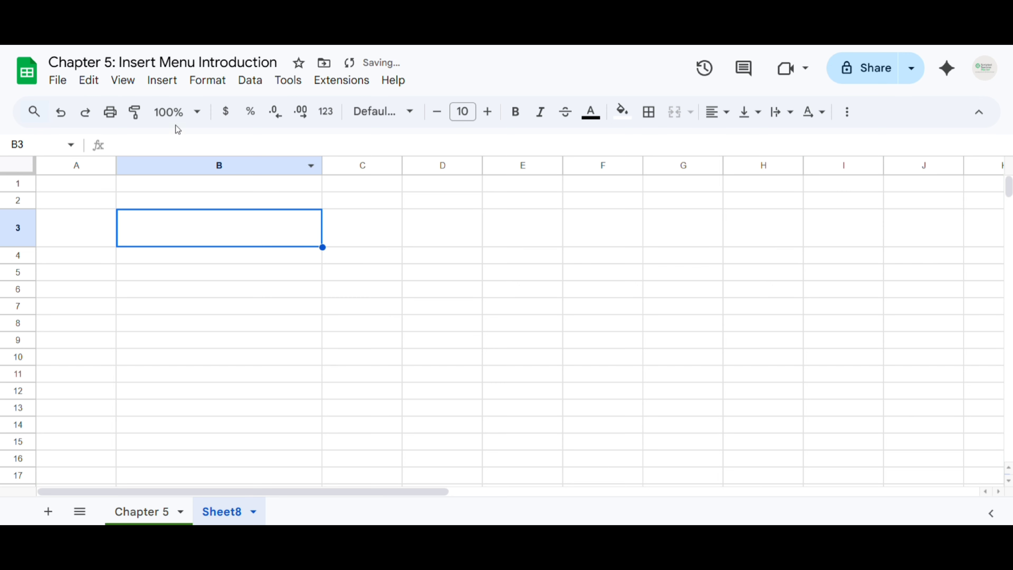
# Insert the screenshot file over cells by uploading it again from the computer
pyautogui.click(162, 80)
pyautogui.moveTo(344, 313)
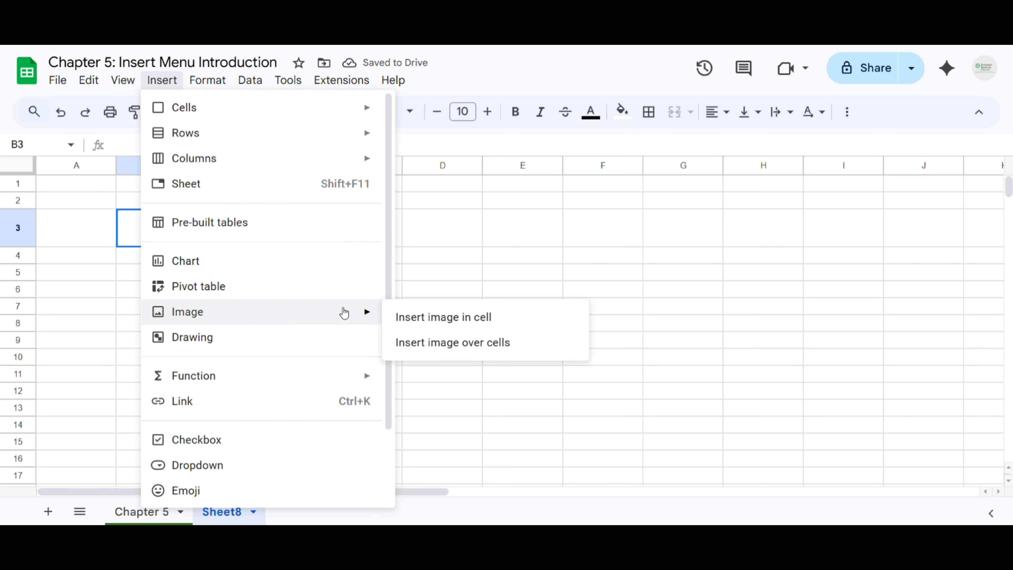
pyautogui.click(459, 348)
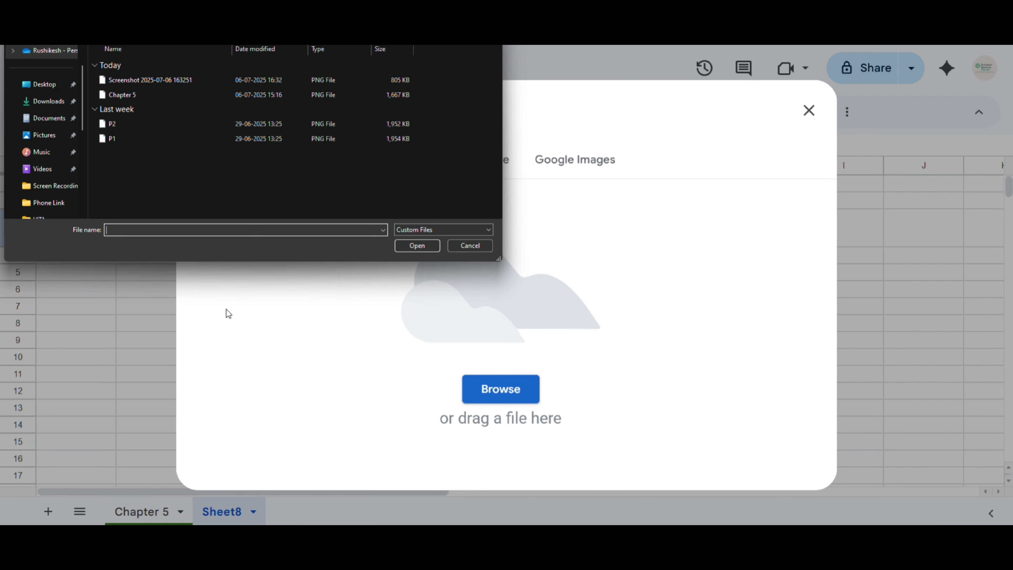
pyautogui.click(179, 80)
pyautogui.click(417, 245)
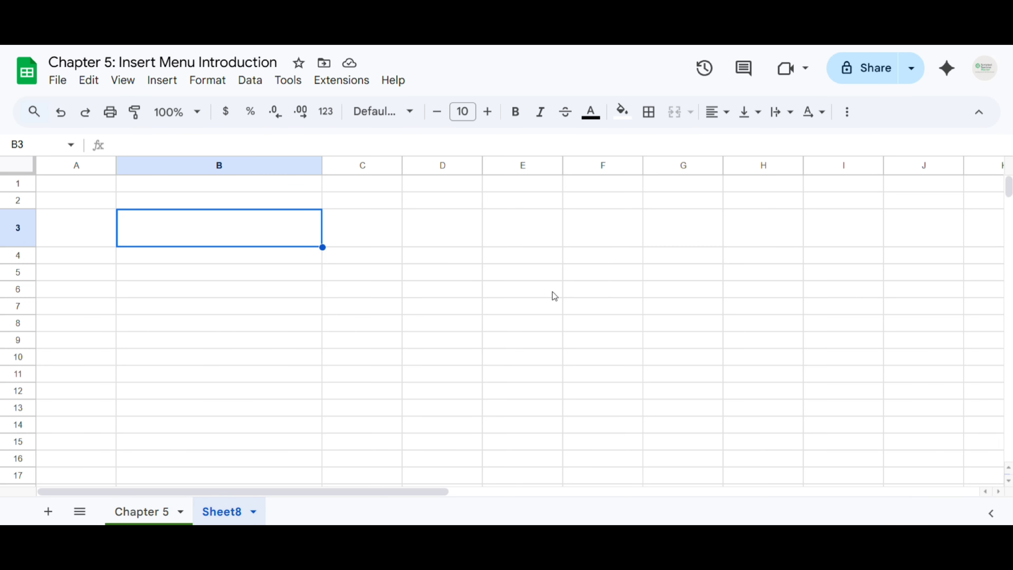
# Select the whole of Sheet8 and resize all columns and rows to one uniform size
pyautogui.hotkey('ctrl', 'a')
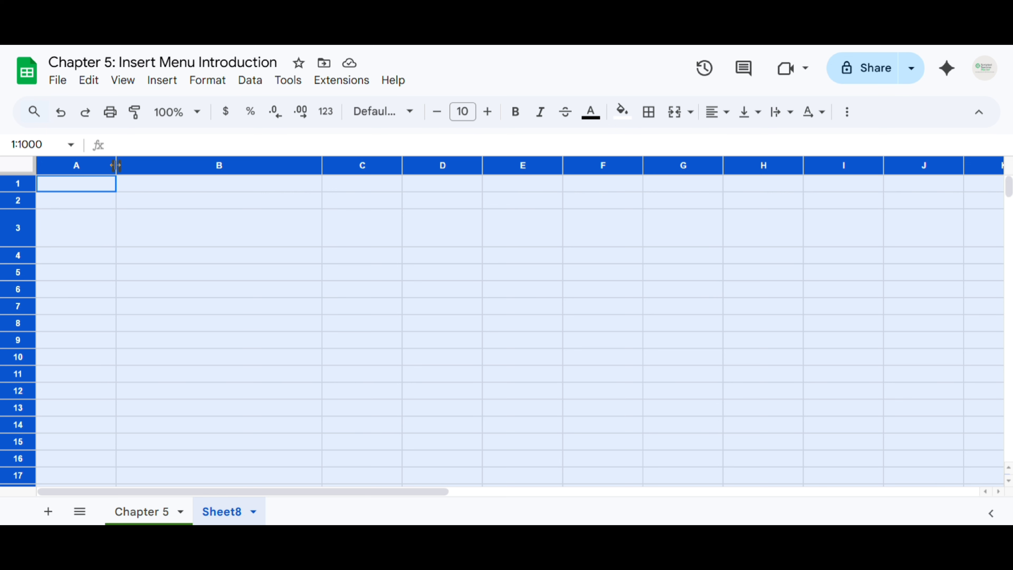
pyautogui.moveTo(115, 165); pyautogui.dragTo(114, 165)
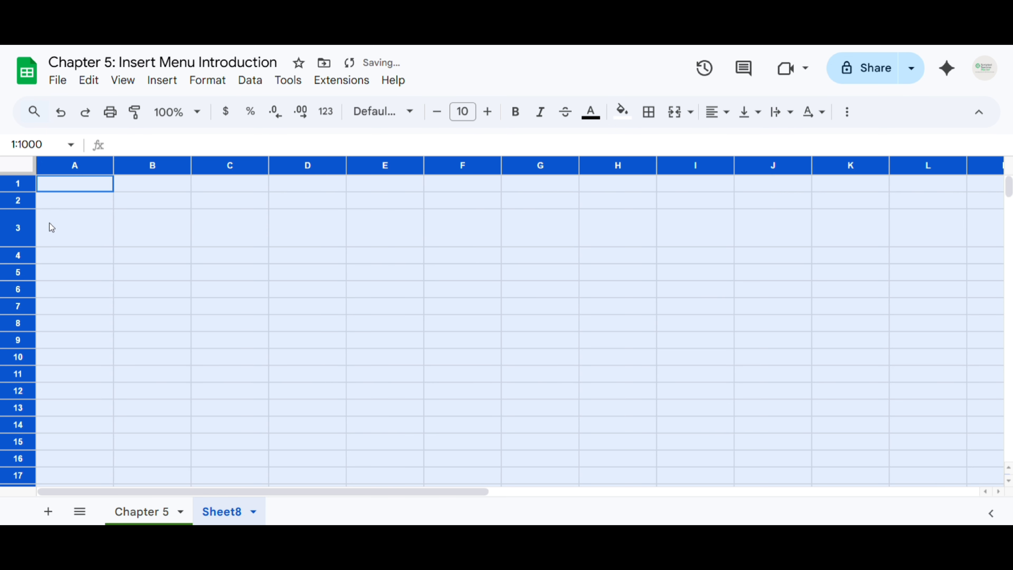
pyautogui.moveTo(19, 246); pyautogui.dragTo(18, 228)
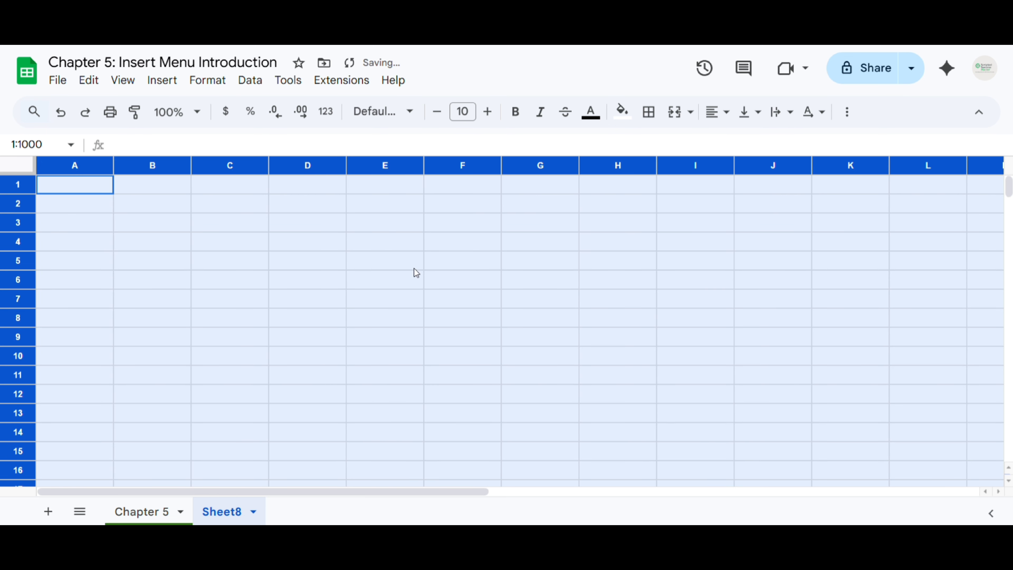
pyautogui.click(413, 265)
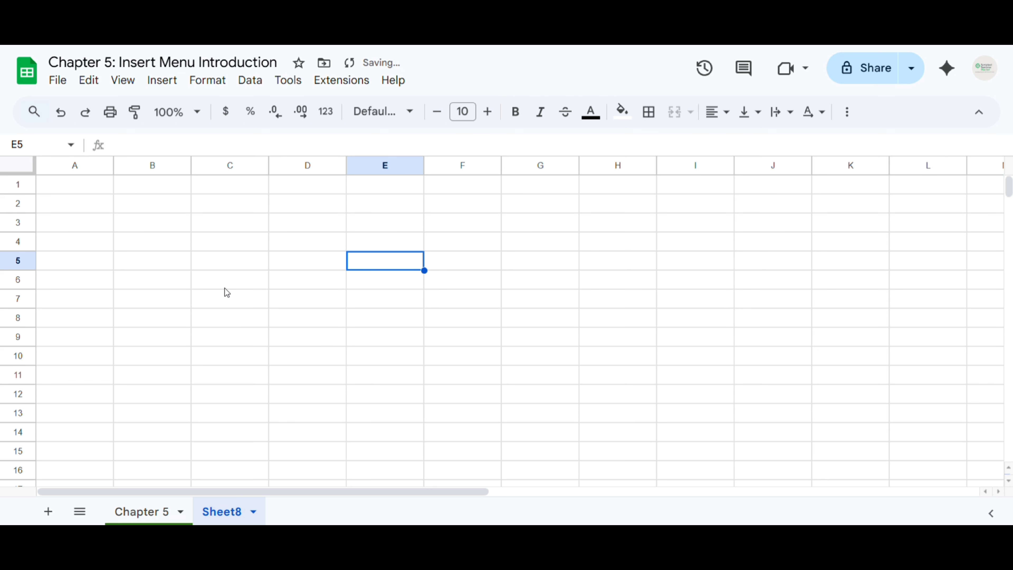
# Shrink the floating screenshot image and reposition it so it starts in column E
pyautogui.click(336, 224)
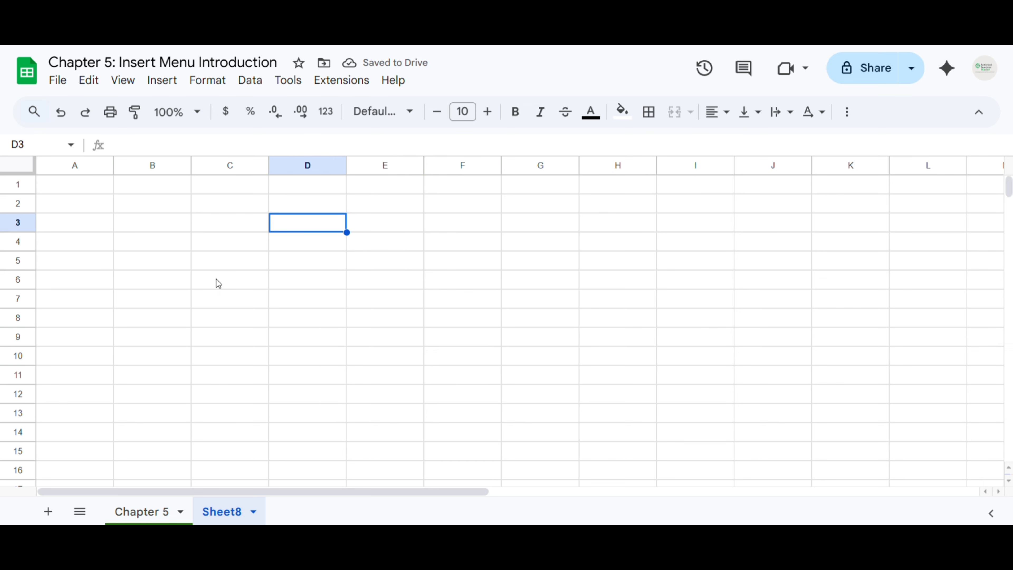
pyautogui.scroll(-1, 221, 284)
pyautogui.scroll(1, 223, 287)
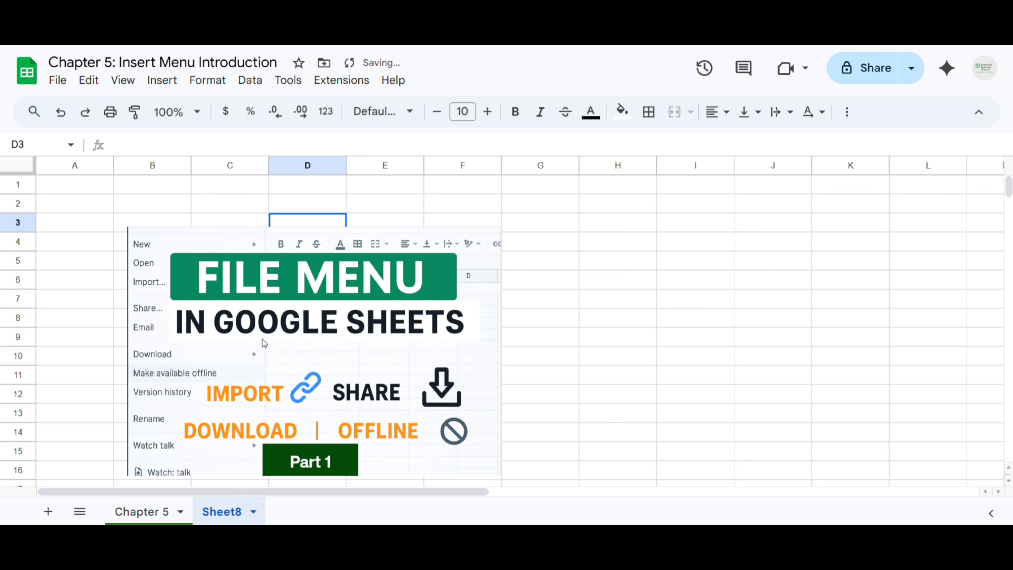
pyautogui.click(472, 272)
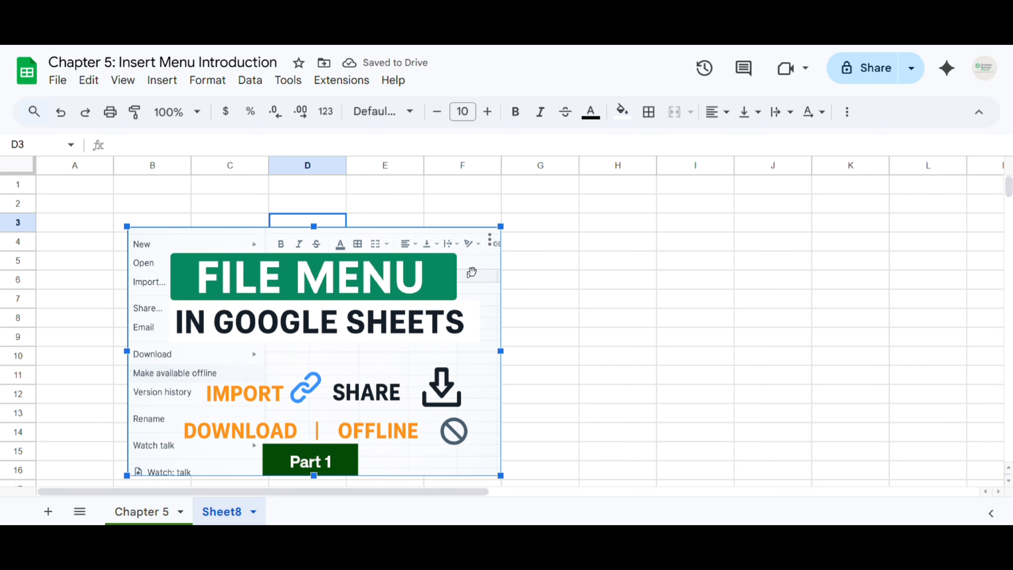
pyautogui.moveTo(502, 475); pyautogui.dragTo(377, 393)
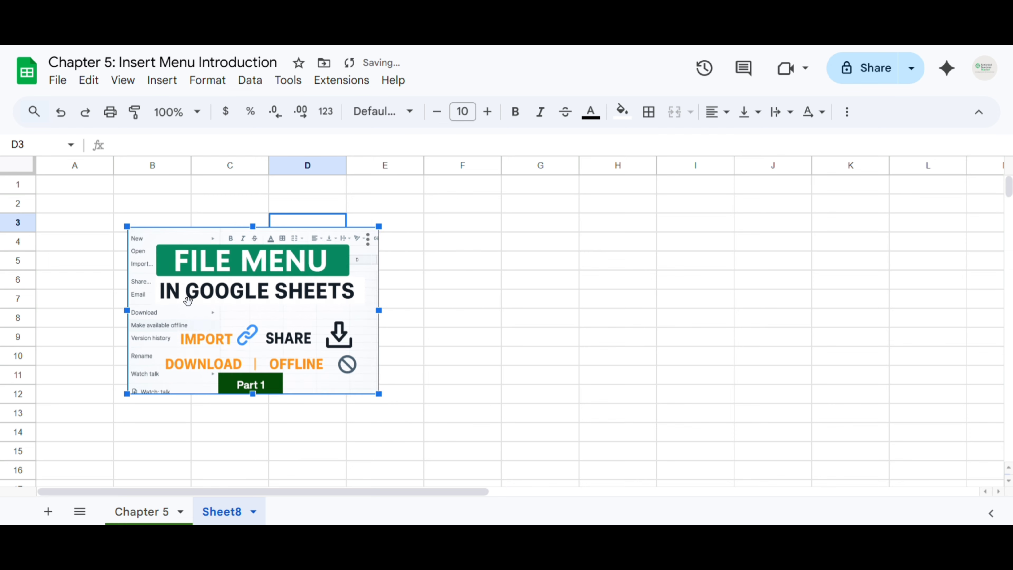
pyautogui.moveTo(183, 298); pyautogui.dragTo(478, 286)
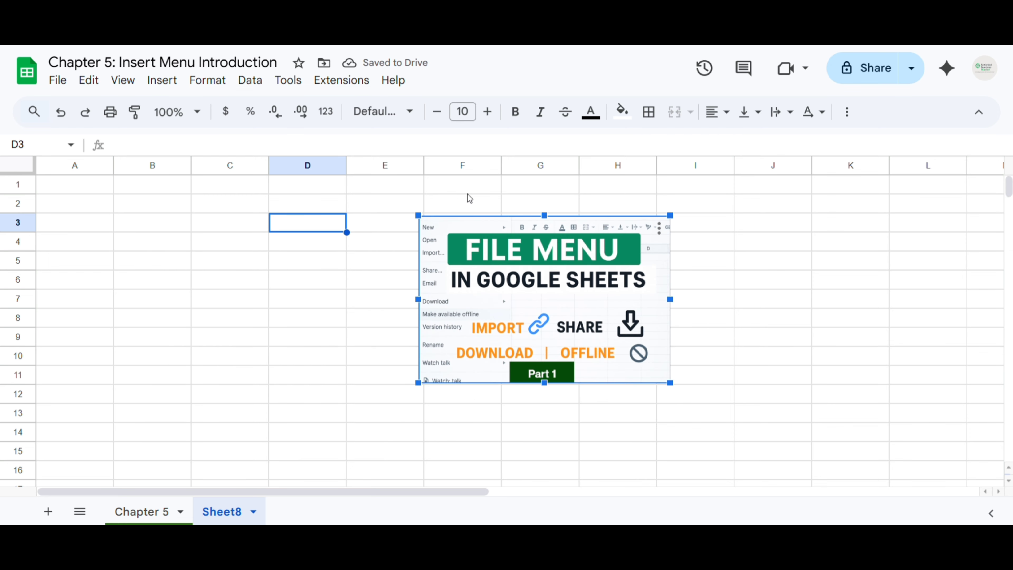
pyautogui.moveTo(416, 216); pyautogui.dragTo(469, 251)
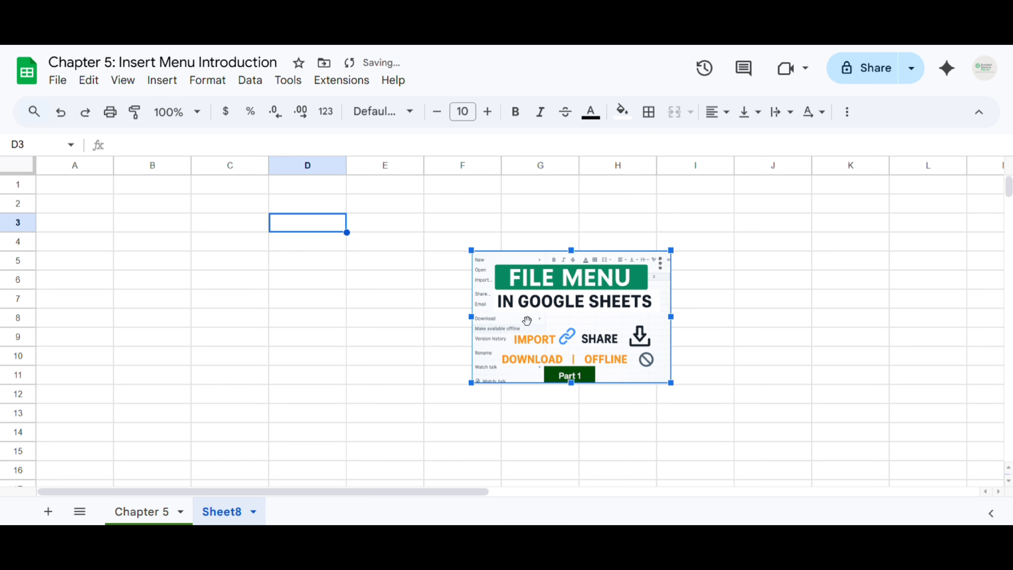
pyautogui.moveTo(548, 324); pyautogui.dragTo(462, 267)
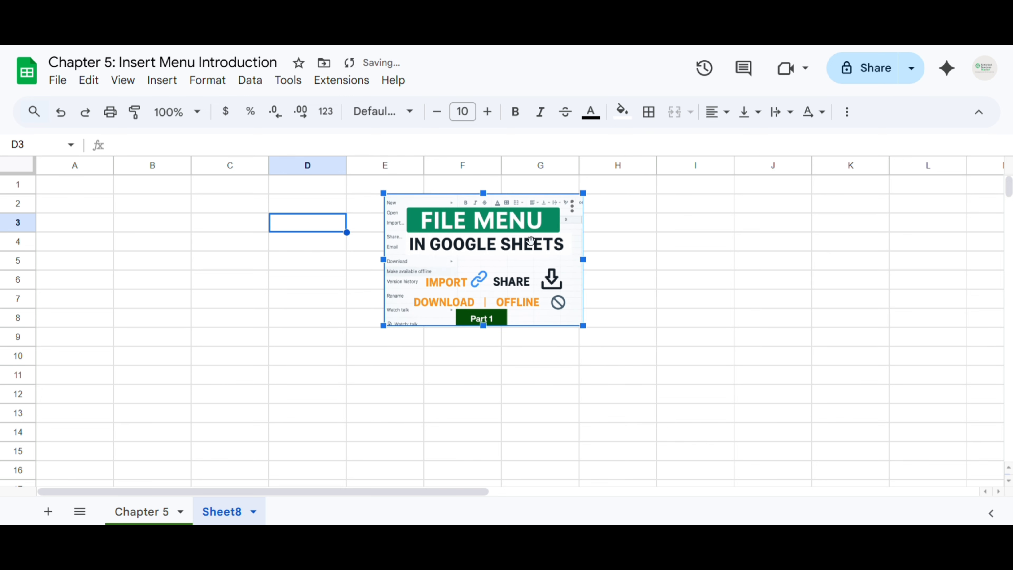
pyautogui.click(315, 225)
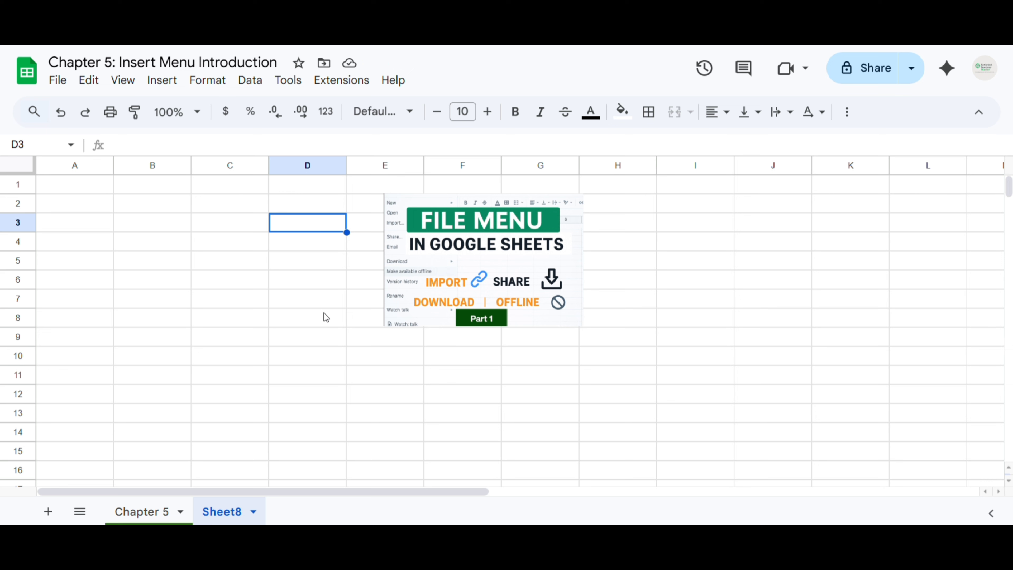
# Use the FILE MENU image's options to put it inside cell D3
pyautogui.click(470, 251)
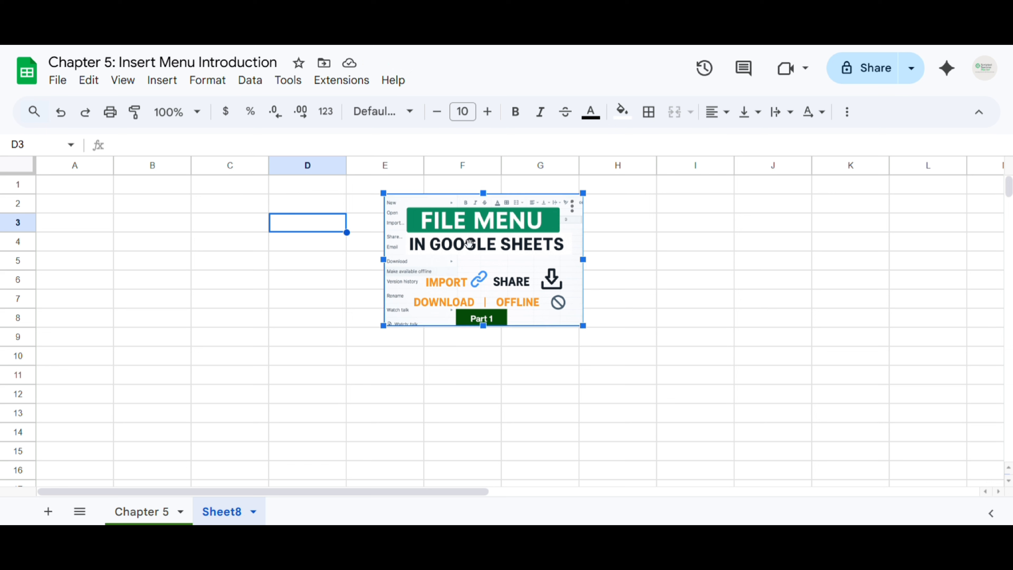
pyautogui.click(573, 216)
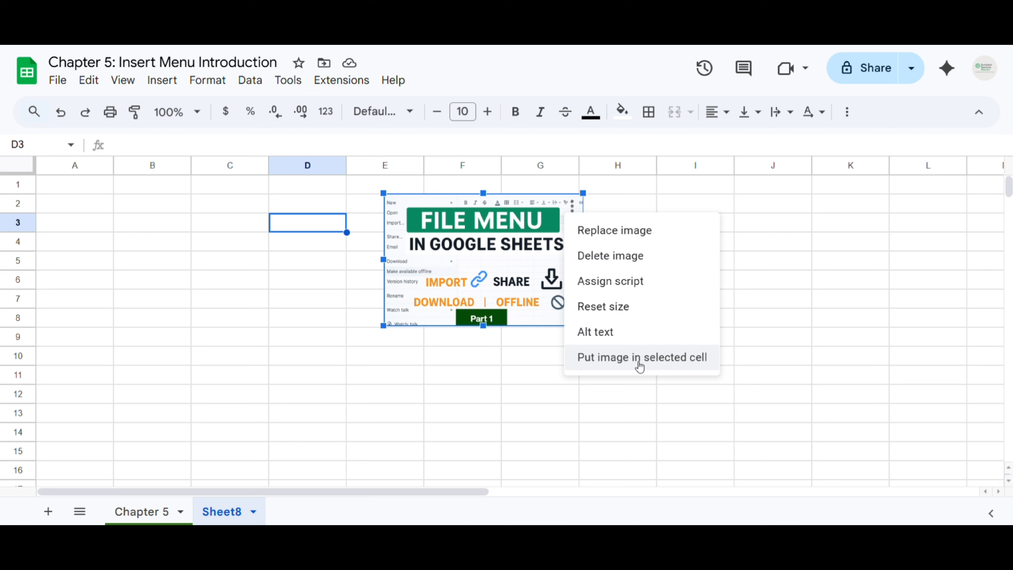
pyautogui.click(621, 362)
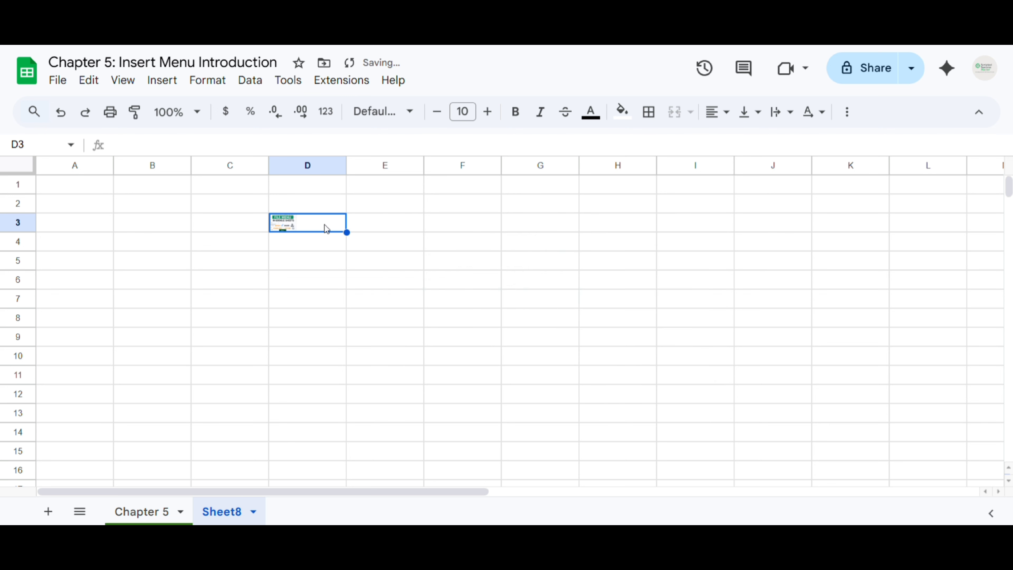
# Widen column D and drag row 3 taller so the D3 image displays larger
pyautogui.moveTo(346, 166); pyautogui.dragTo(446, 165)
pyautogui.moveTo(28, 236); pyautogui.dragTo(18, 351)
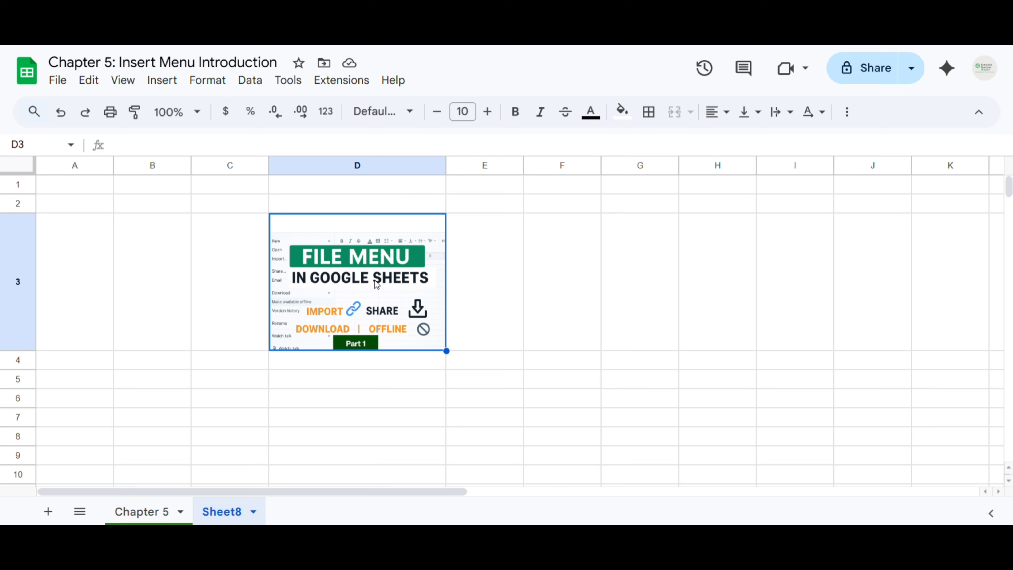
# Delete the image in D3, then browse the Insert > Function categories without inserting anything
pyautogui.press('Delete')
pyautogui.click(162, 80)
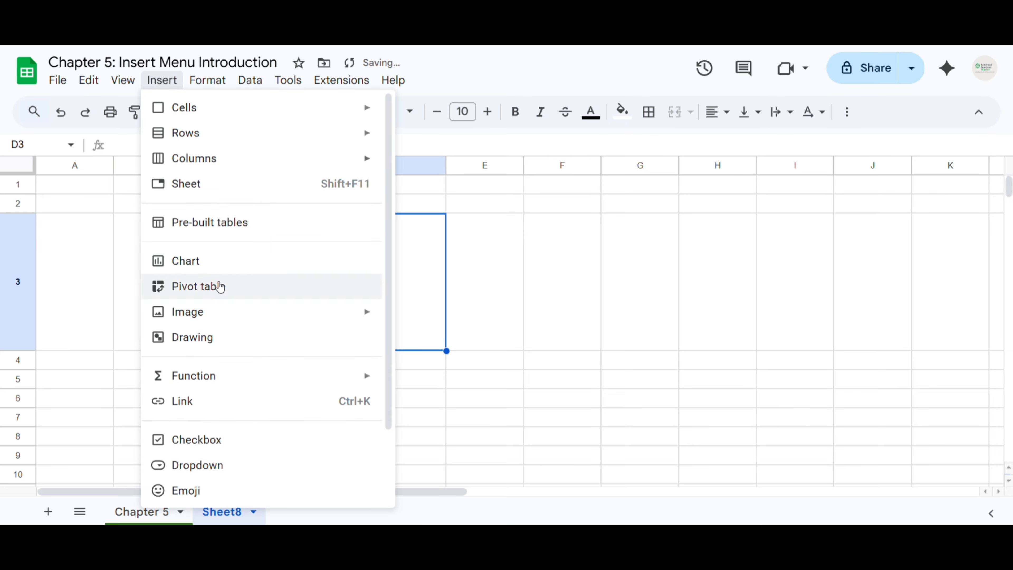
pyautogui.scroll(-2, 222, 382)
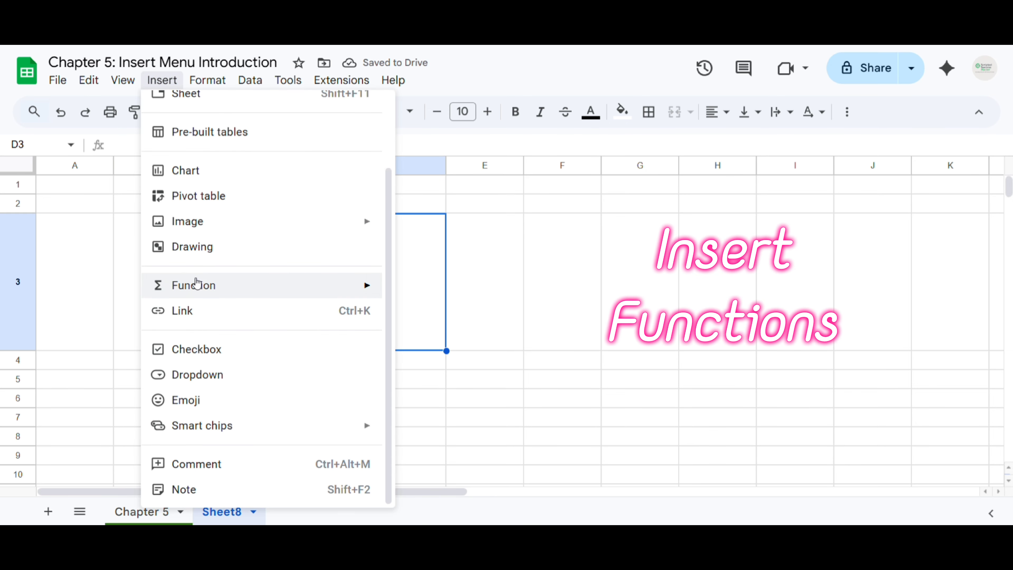
pyautogui.moveTo(224, 293)
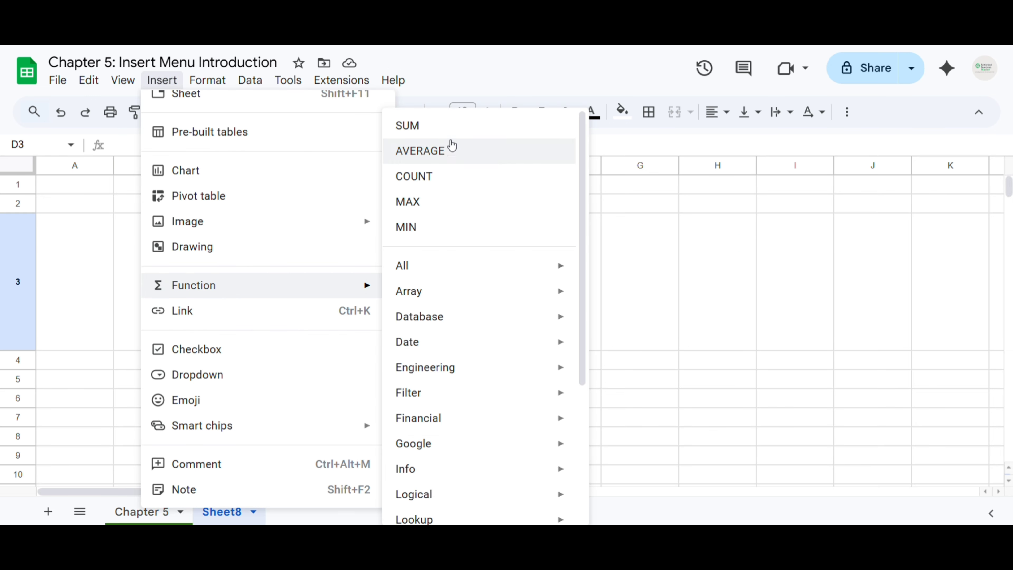
pyautogui.scroll(-5, 433, 319)
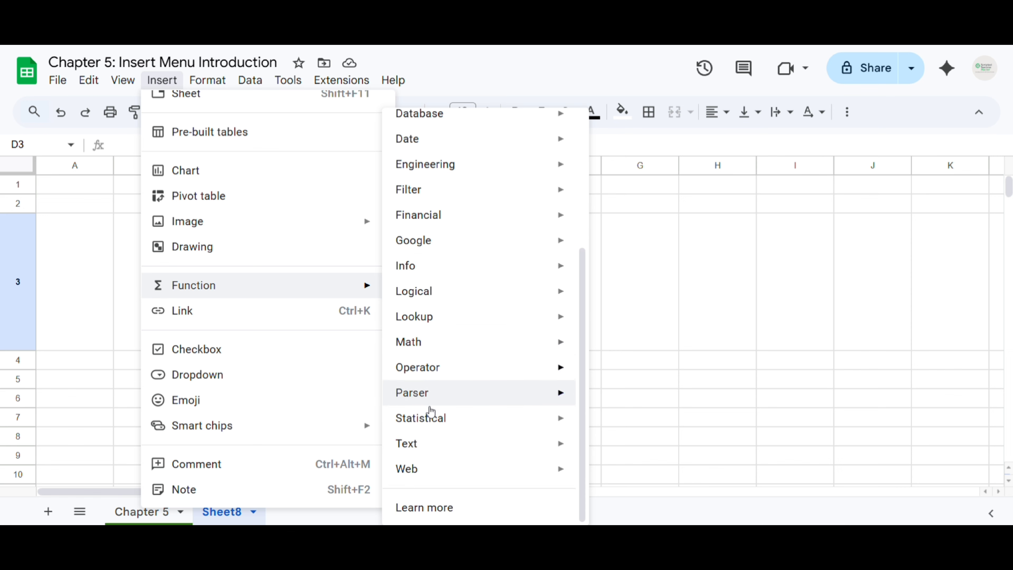
pyautogui.moveTo(421, 475)
pyautogui.scroll(5, 429, 407)
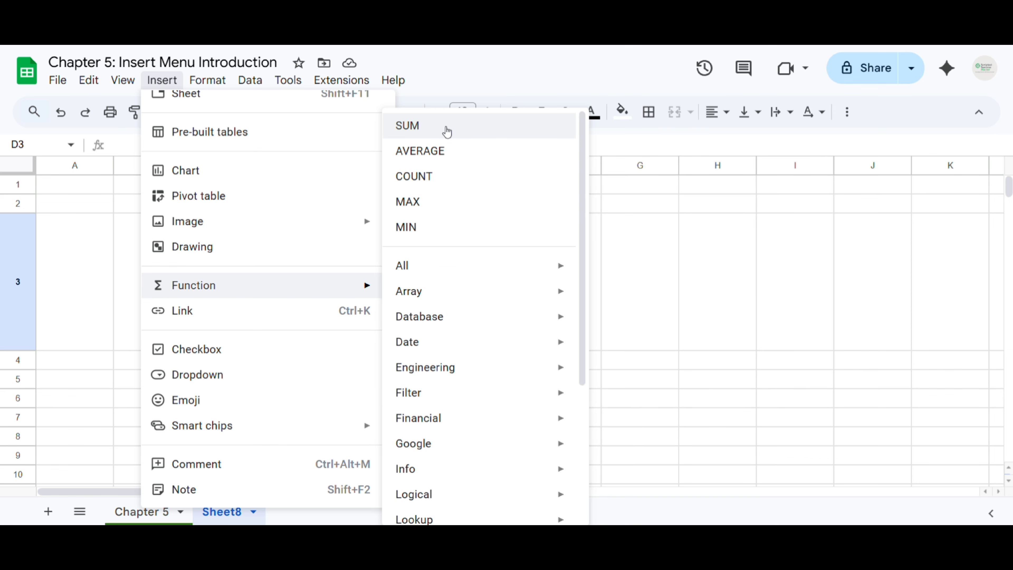
pyautogui.click(674, 275)
pyautogui.click(140, 511)
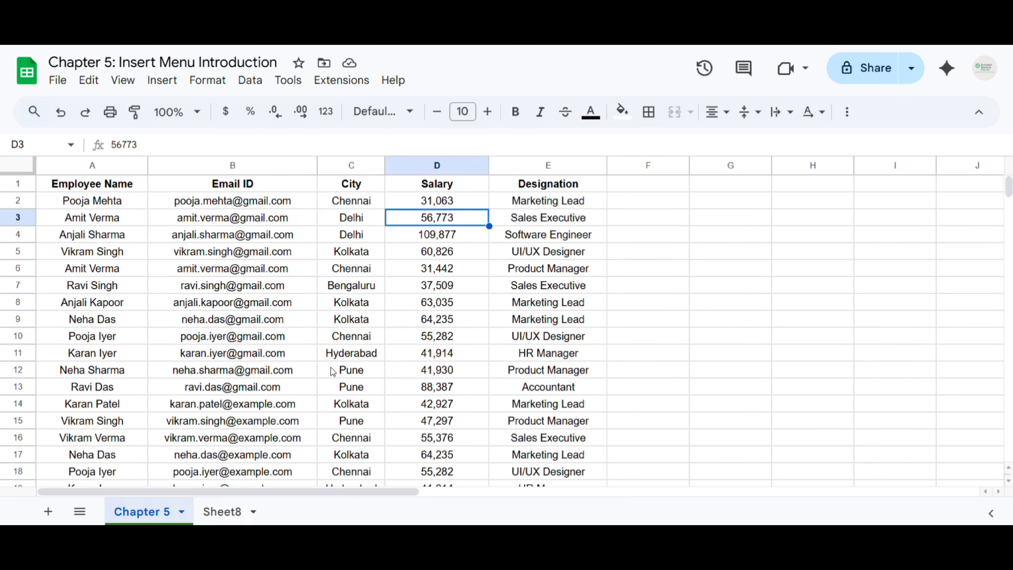
pyautogui.scroll(-6, 338, 359)
pyautogui.click(445, 276)
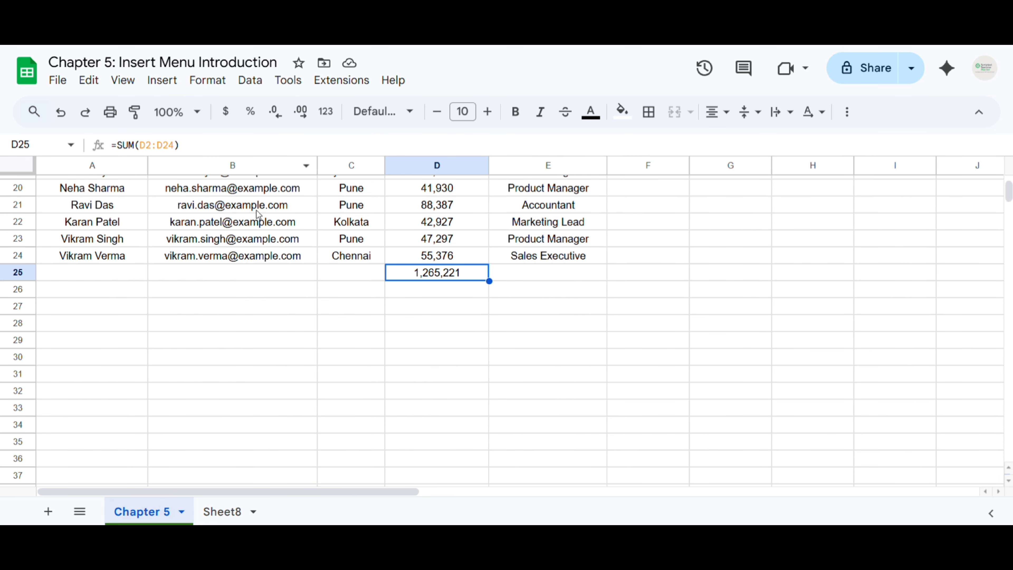
pyautogui.click(400, 294)
pyautogui.write('=SUM(')
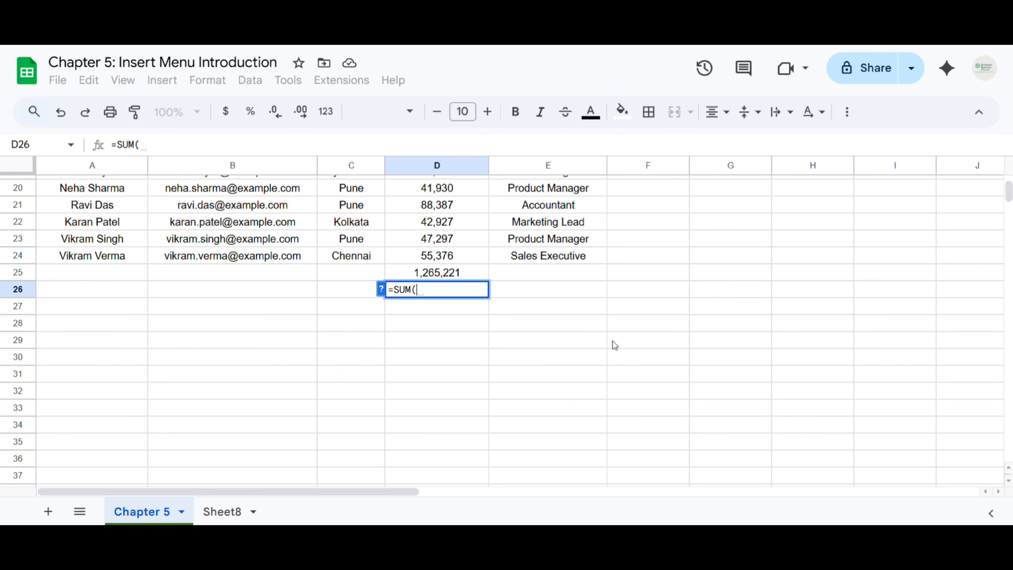
pyautogui.press('Escape')
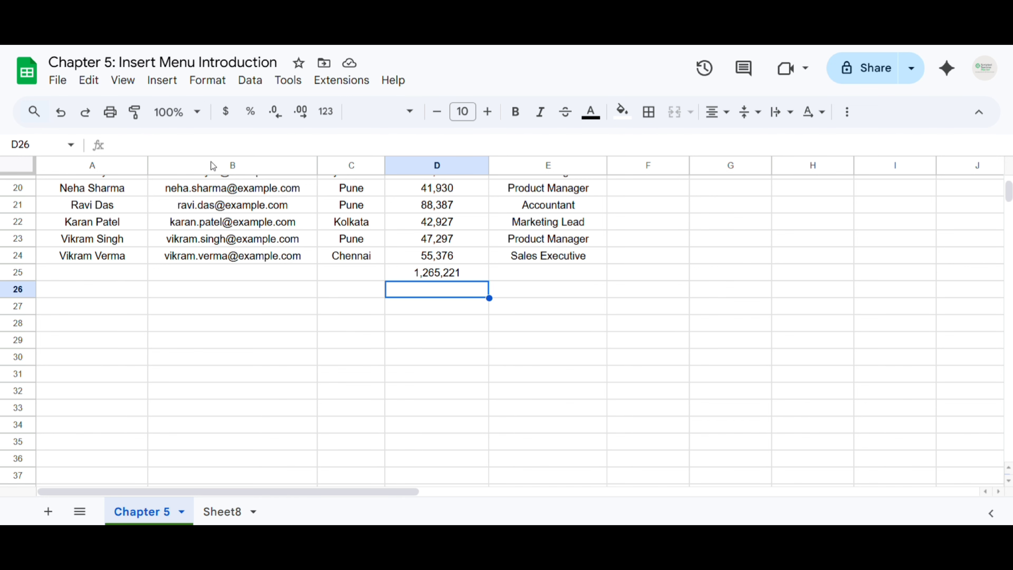
pyautogui.click(147, 80)
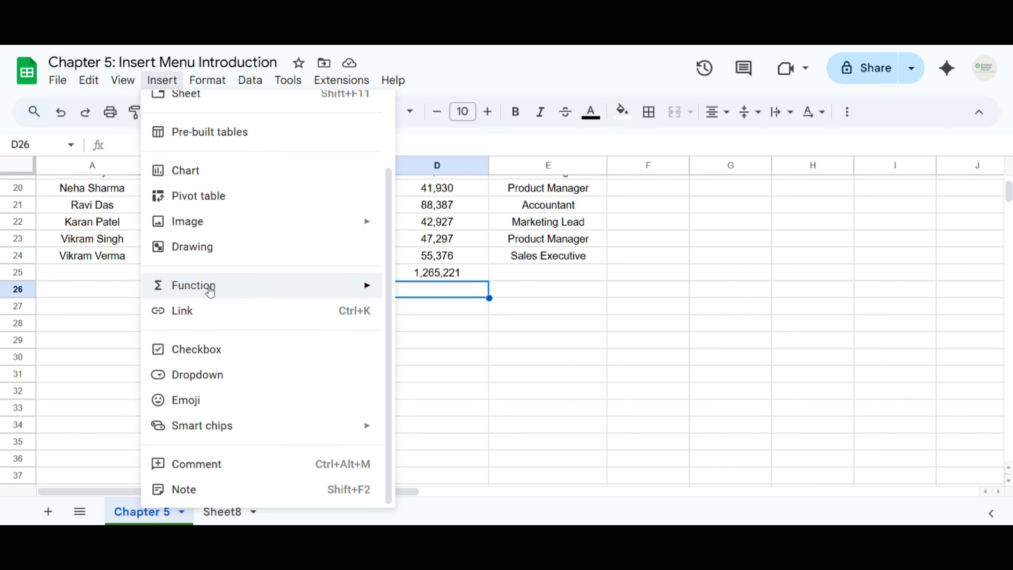
pyautogui.click(454, 123)
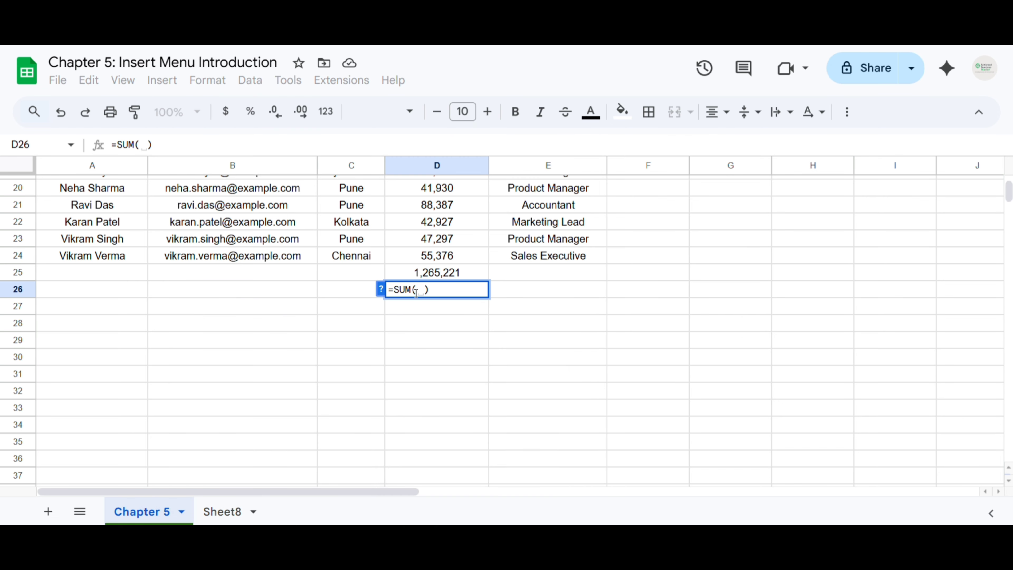
pyautogui.moveTo(437, 187); pyautogui.dragTo(439, 257)
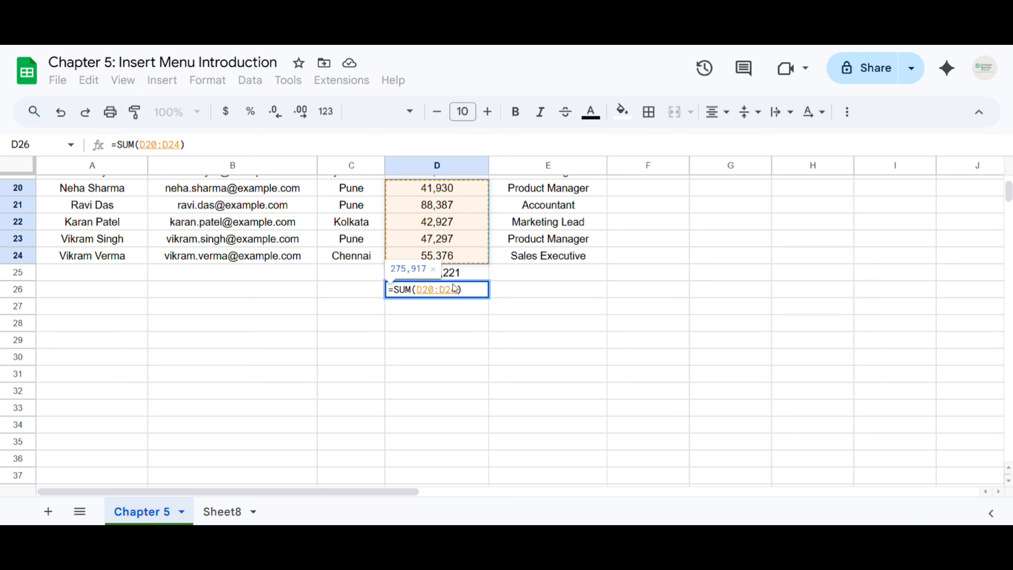
pyautogui.press('Return')
pyautogui.click(446, 295)
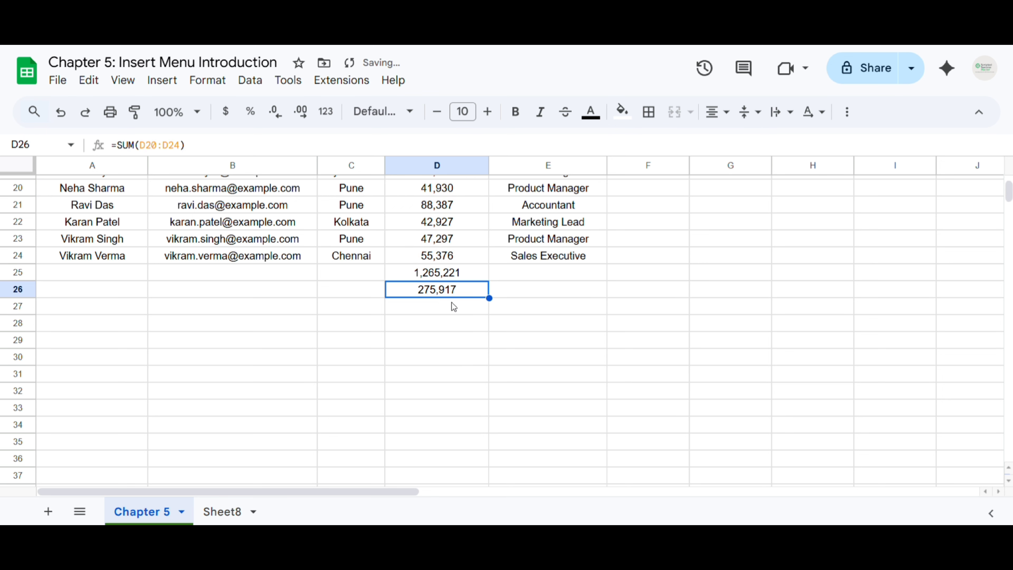
pyautogui.press('Delete')
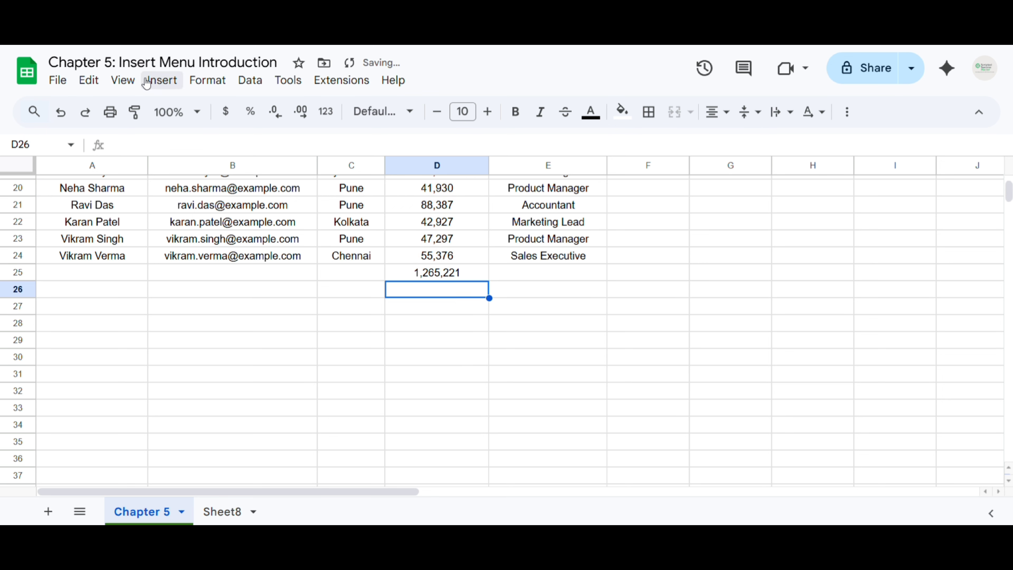
# Browse the Insert > Function categories without choosing a function
pyautogui.click(161, 80)
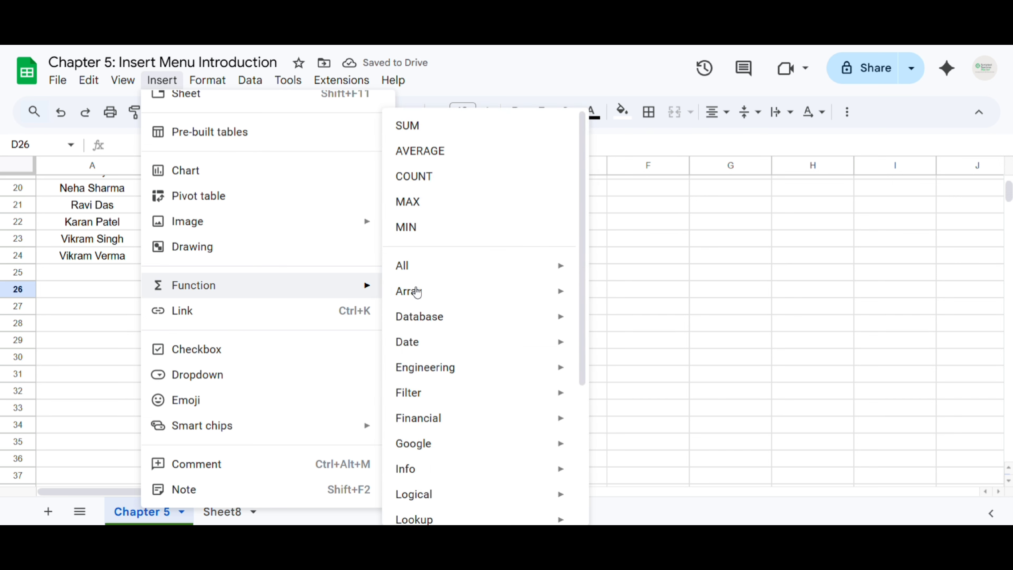
pyautogui.moveTo(461, 354)
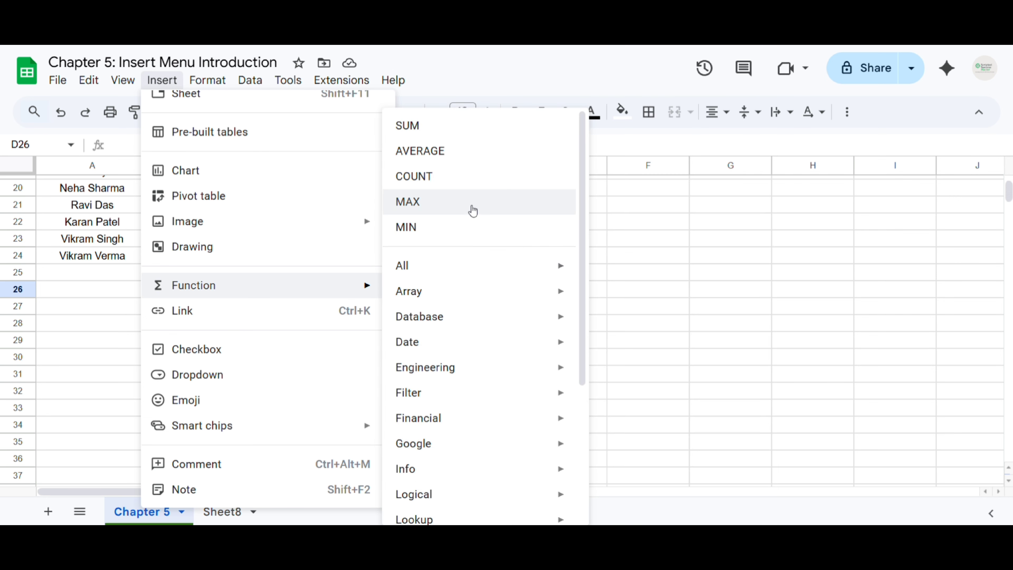
pyautogui.moveTo(470, 266)
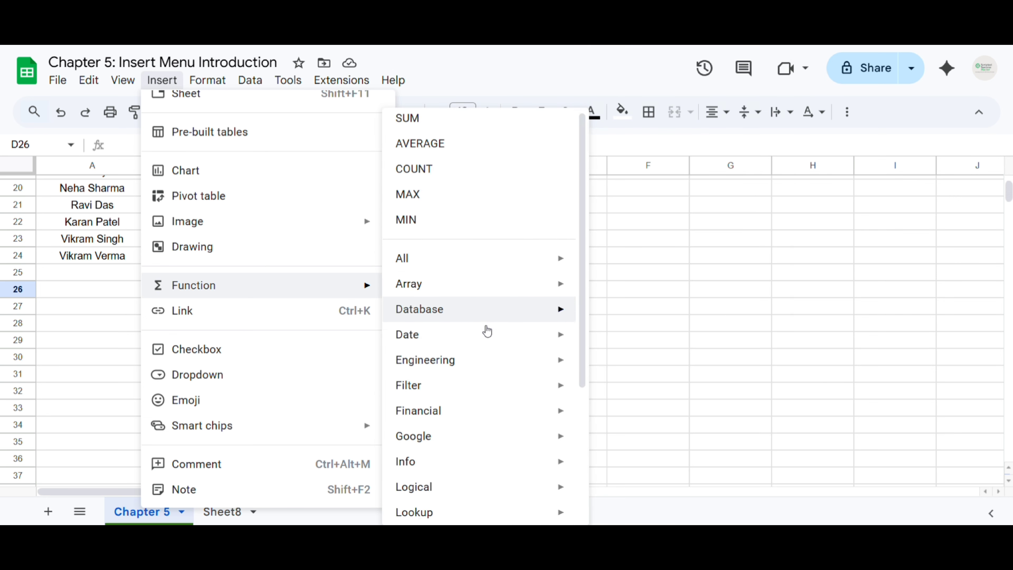
pyautogui.scroll(-3, 485, 332)
# Start a link in D26 and cancel it, then select D28 and bring up the Insert list again
pyautogui.moveTo(433, 337)
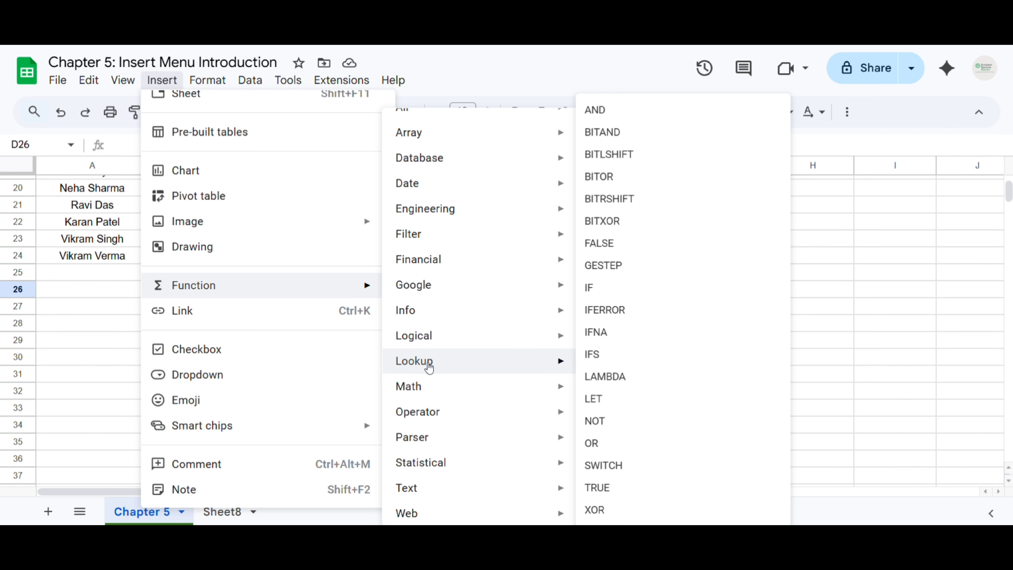
pyautogui.click(212, 305)
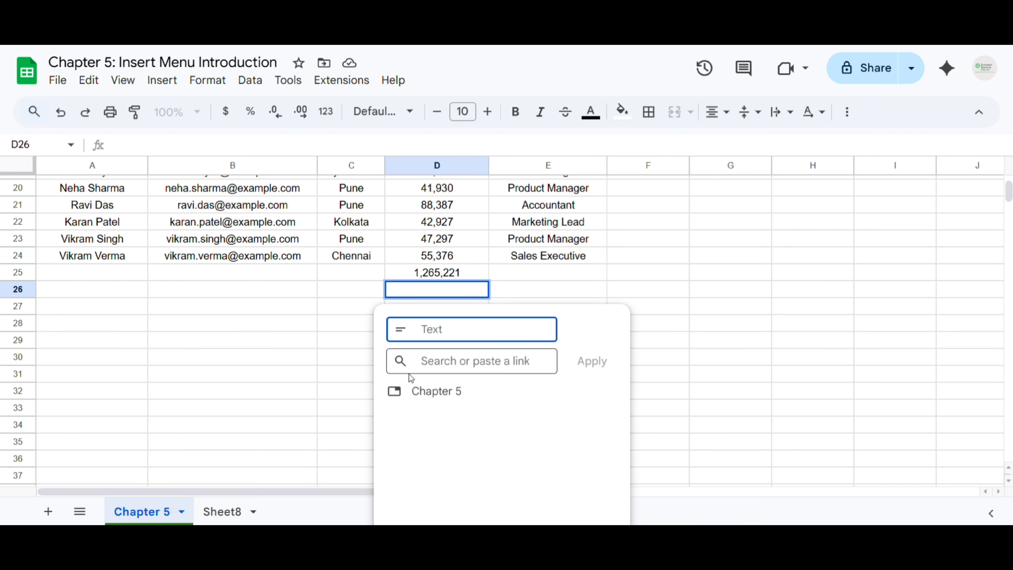
pyautogui.press('Escape')
pyautogui.click(421, 328)
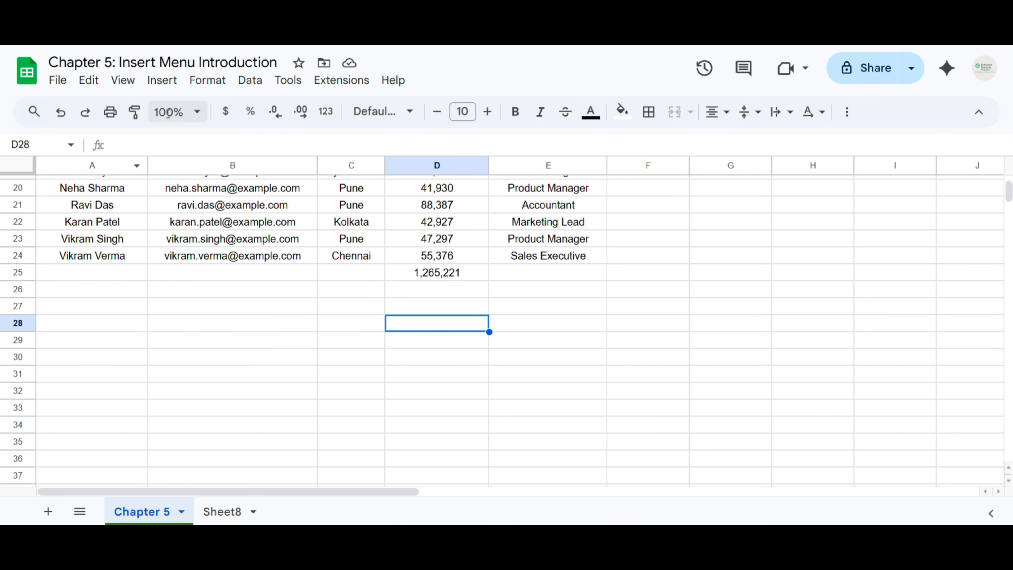
pyautogui.click(162, 80)
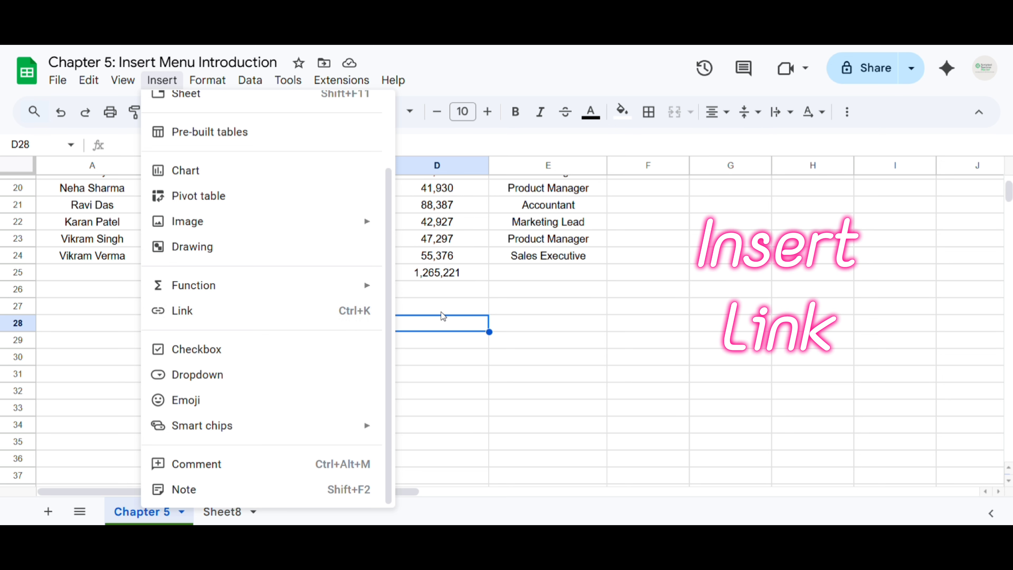
pyautogui.click(412, 311)
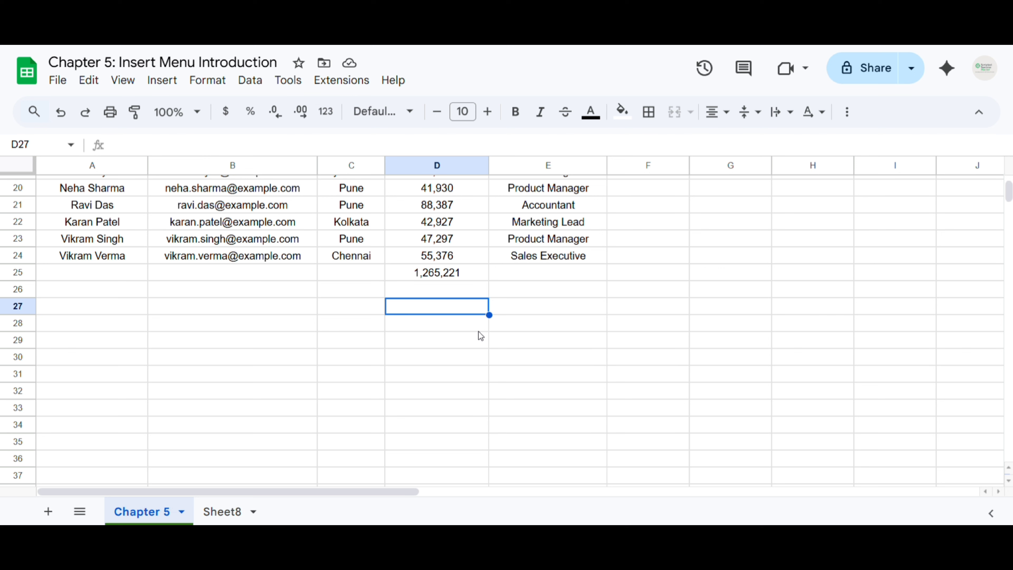
pyautogui.write('www')
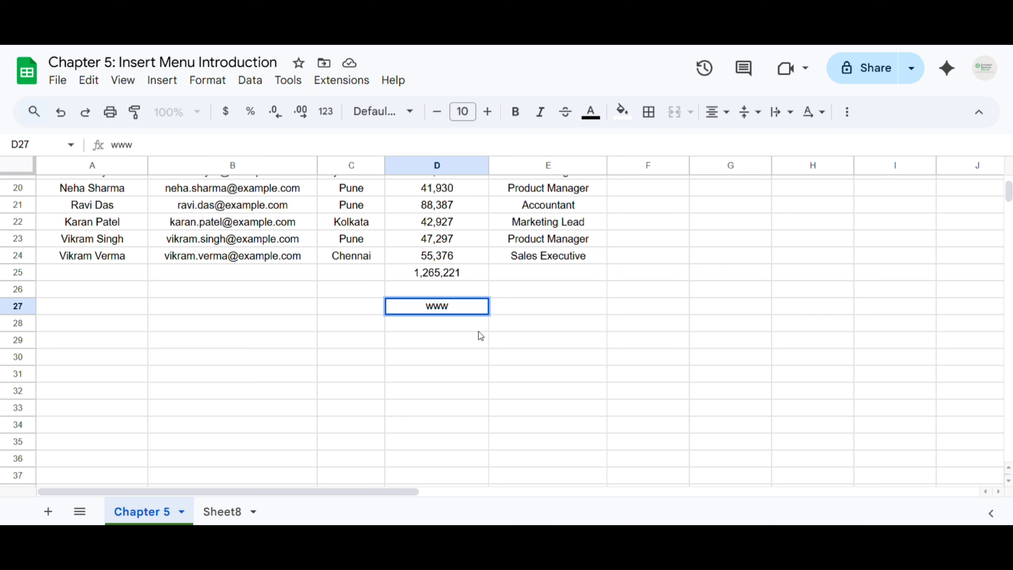
pyautogui.write('.google')
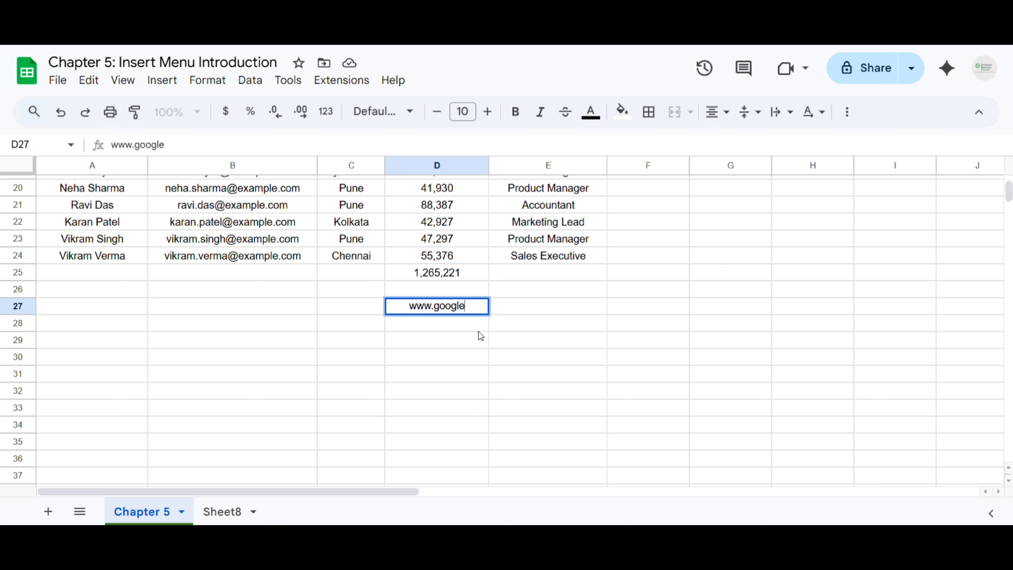
pyautogui.write('.com')
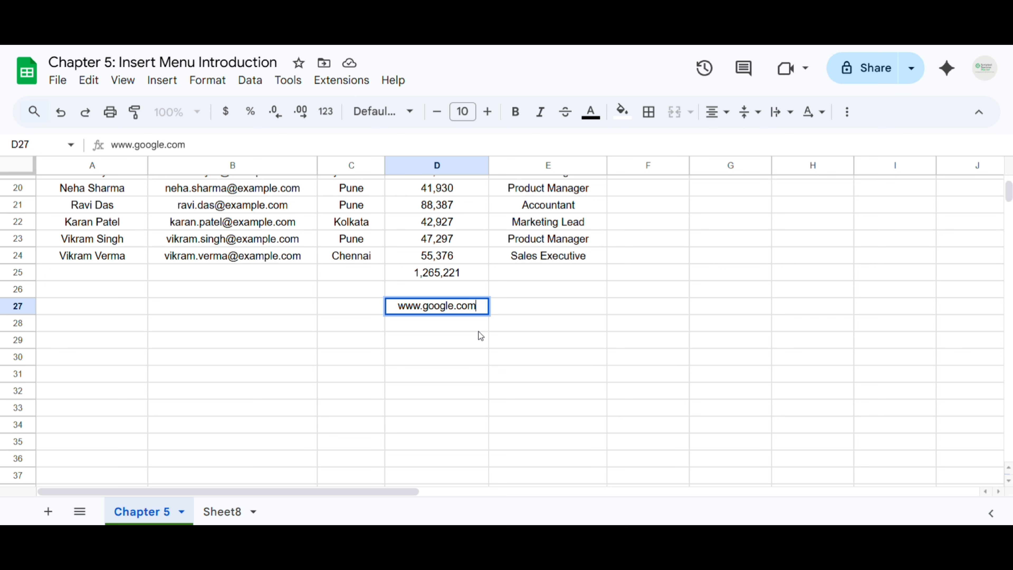
pyautogui.press('Return')
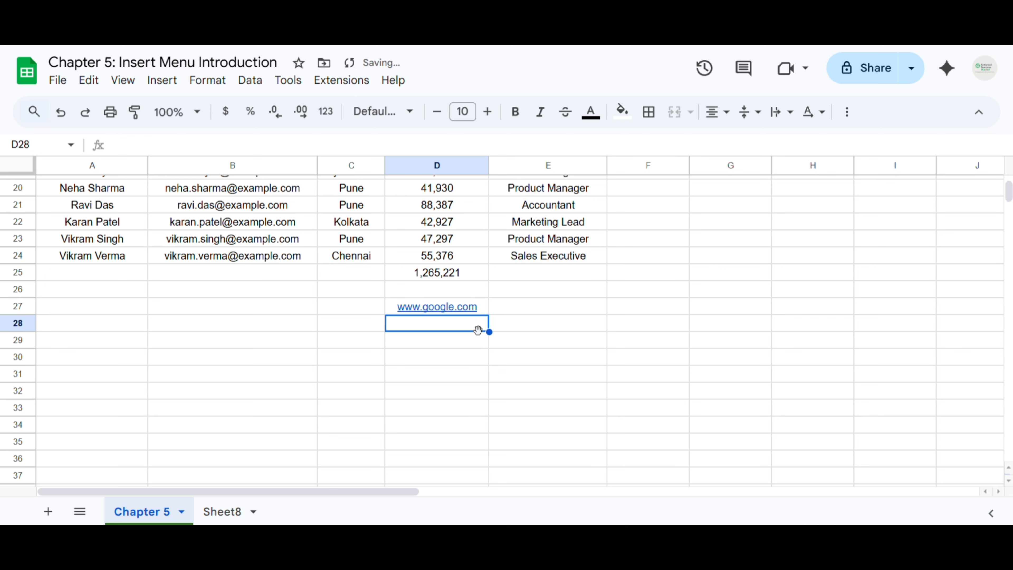
pyautogui.click(437, 314)
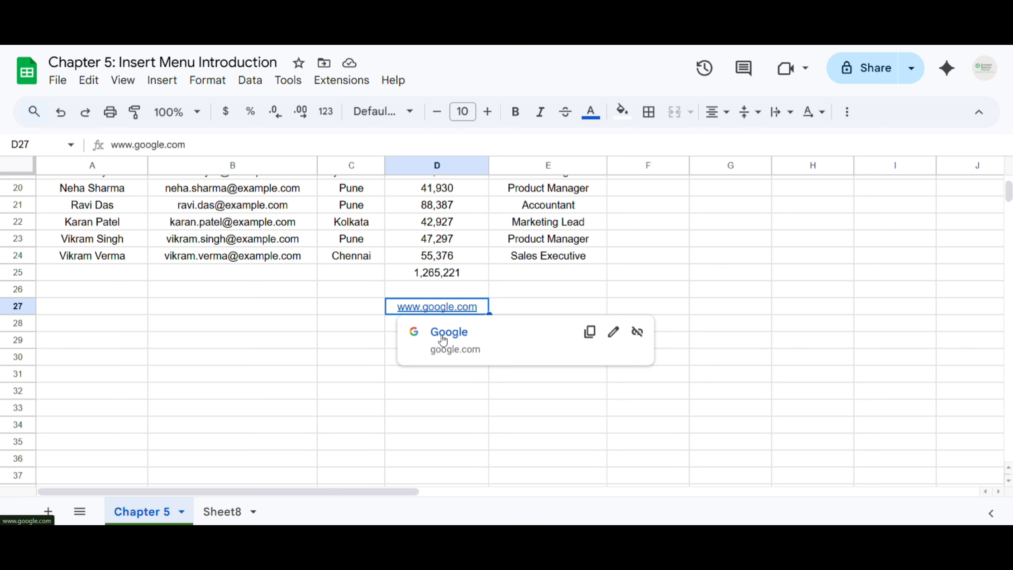
pyautogui.click(589, 332)
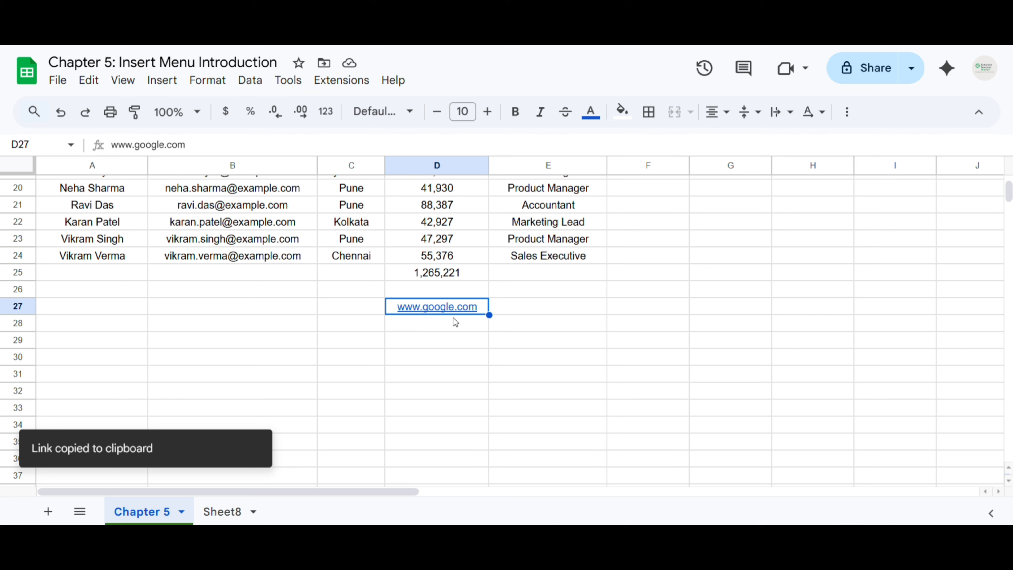
pyautogui.press('Delete')
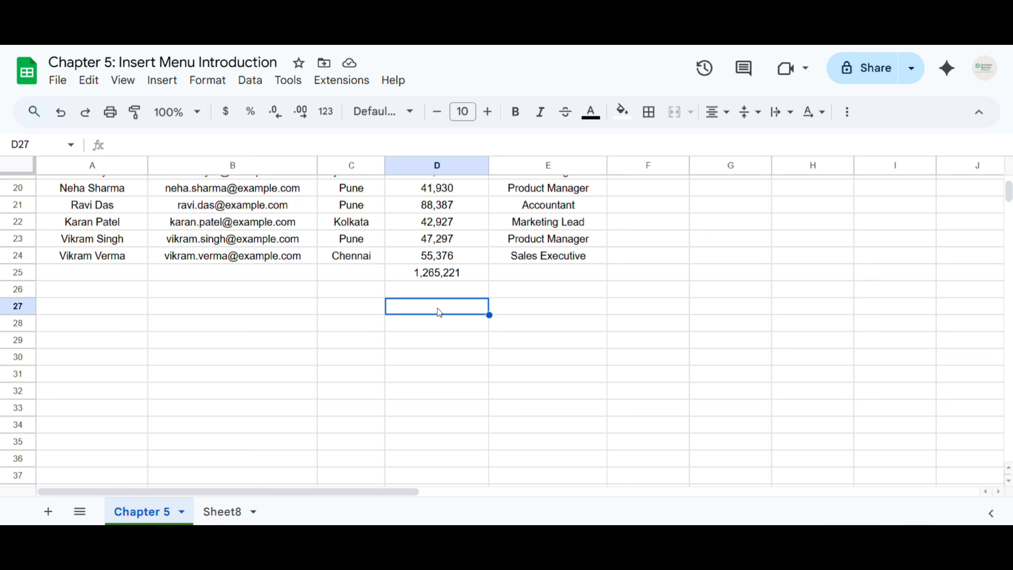
# Link D27 to the pasted google.com address with the display text 'Link>>>'
pyautogui.click(162, 80)
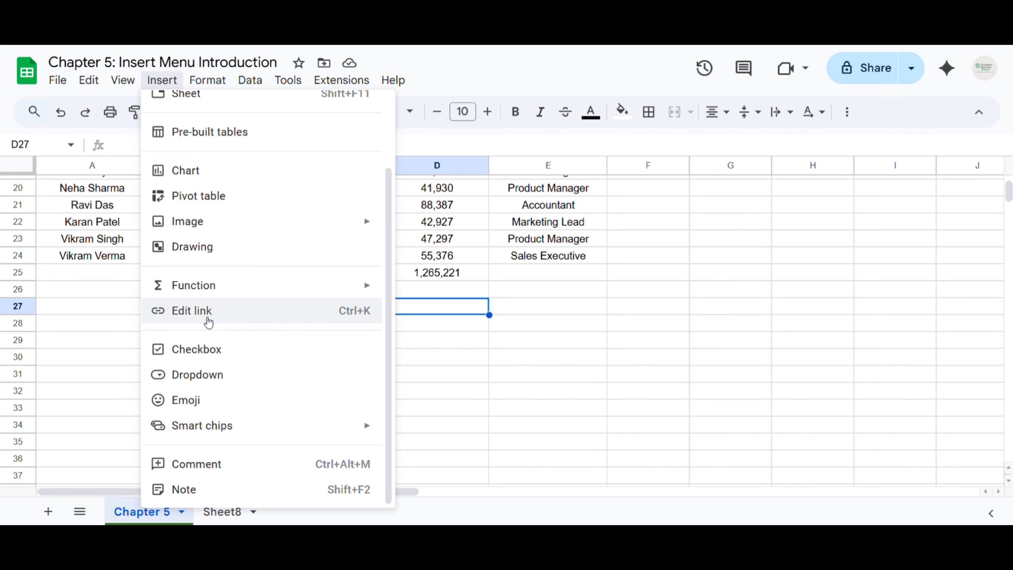
pyautogui.click(208, 319)
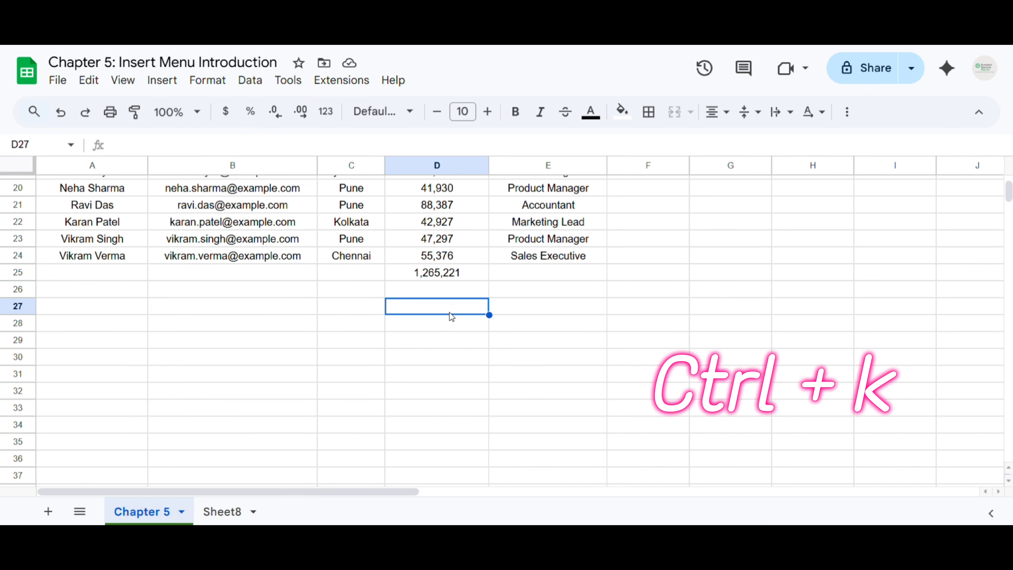
pyautogui.hotkey('ctrl', 'k')
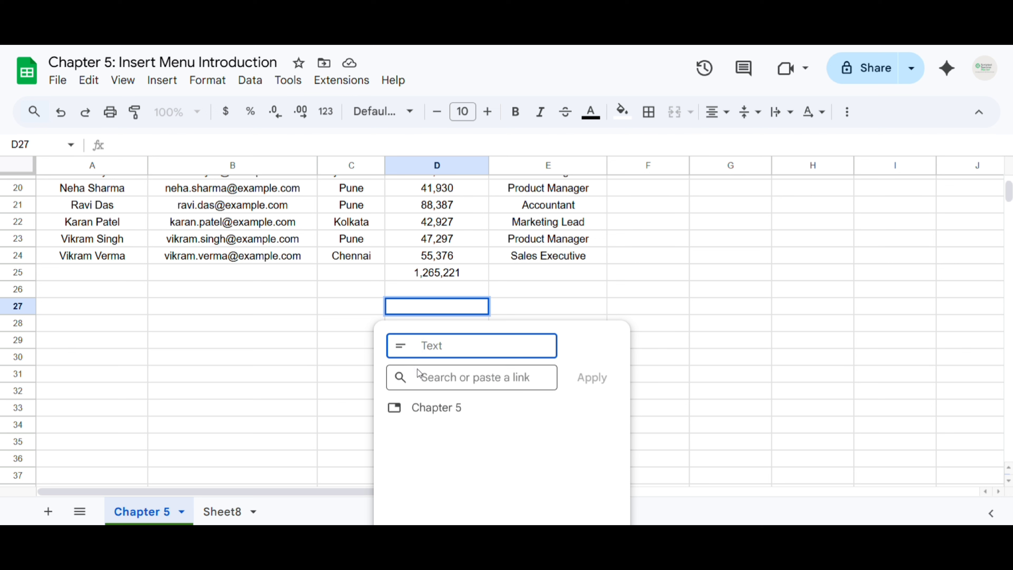
pyautogui.click(439, 381)
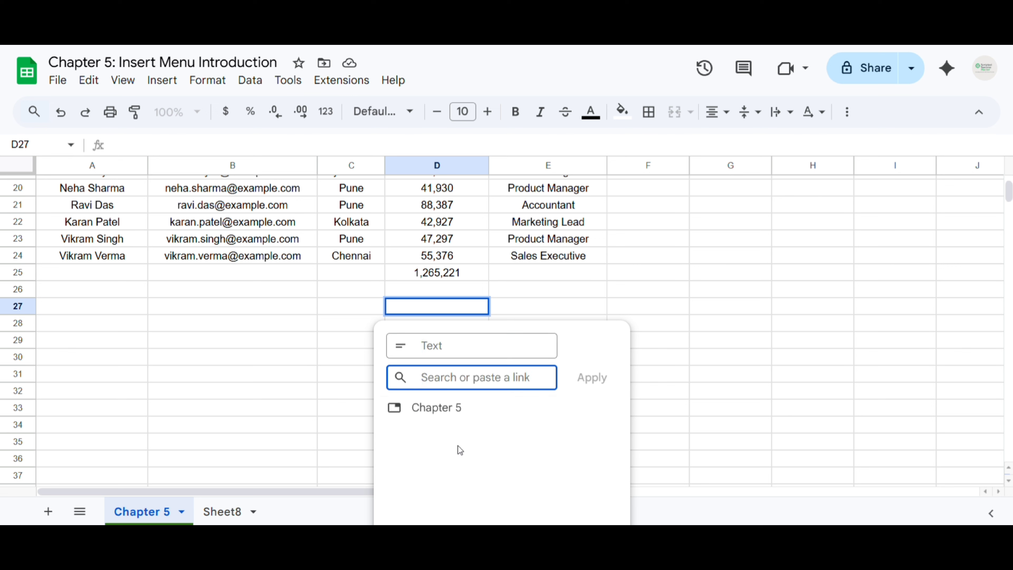
pyautogui.write('http://www.google.com/')
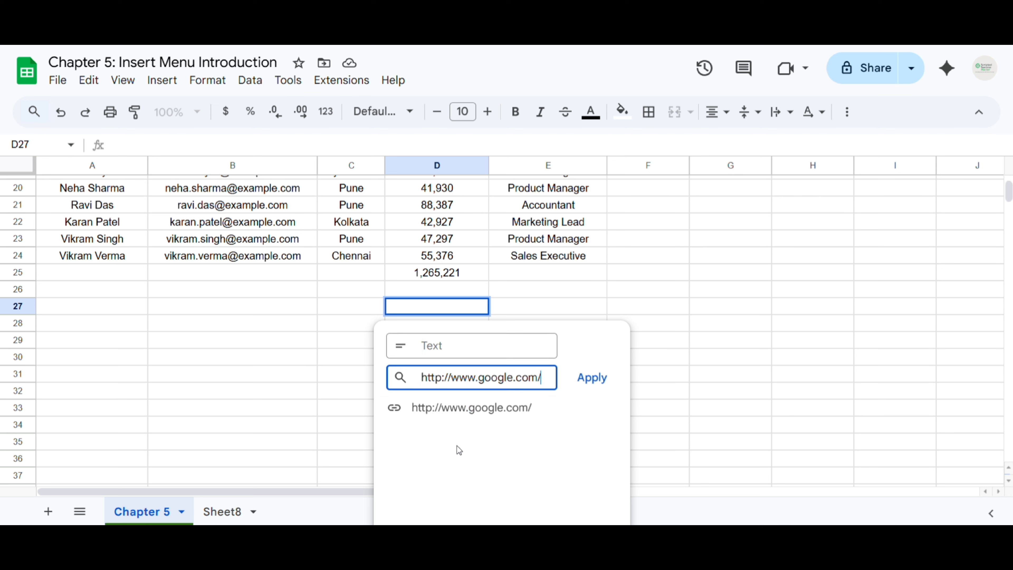
pyautogui.click(435, 347)
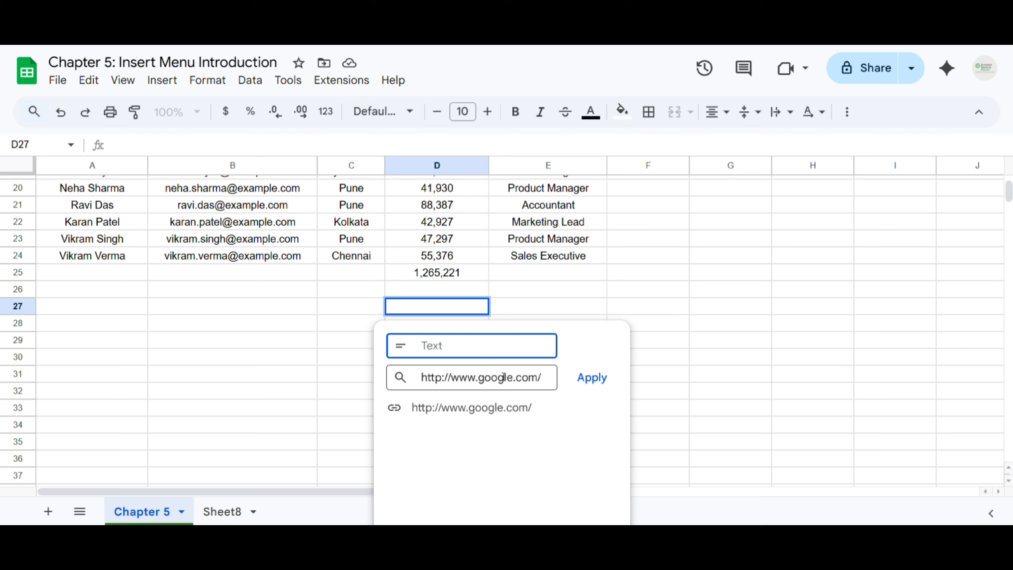
pyautogui.write('Linkk')
pyautogui.press('BackSpace')
pyautogui.press('Return')
# Preview the D27 link, then clear it from the cell
pyautogui.click(393, 344)
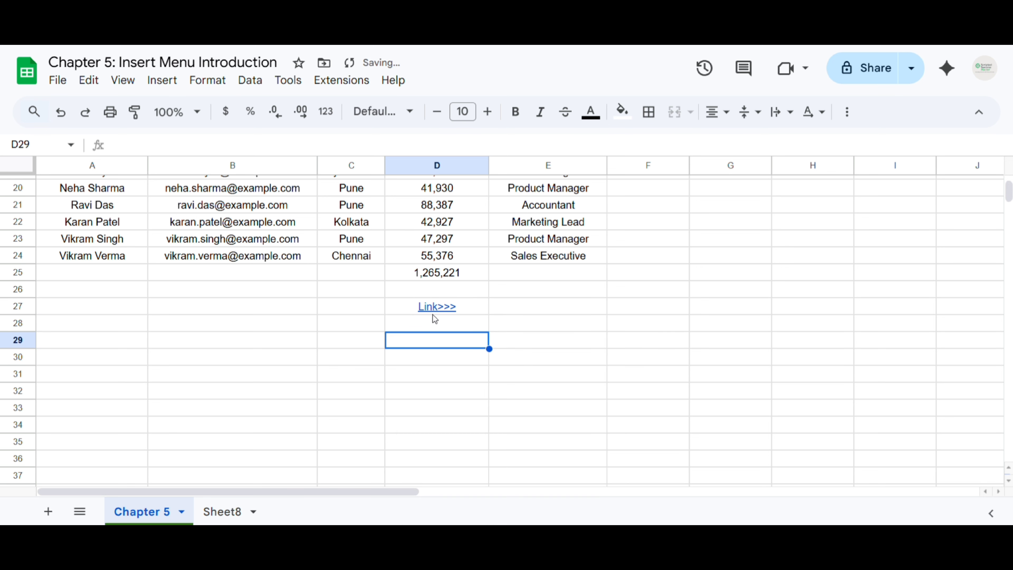
pyautogui.click(469, 306)
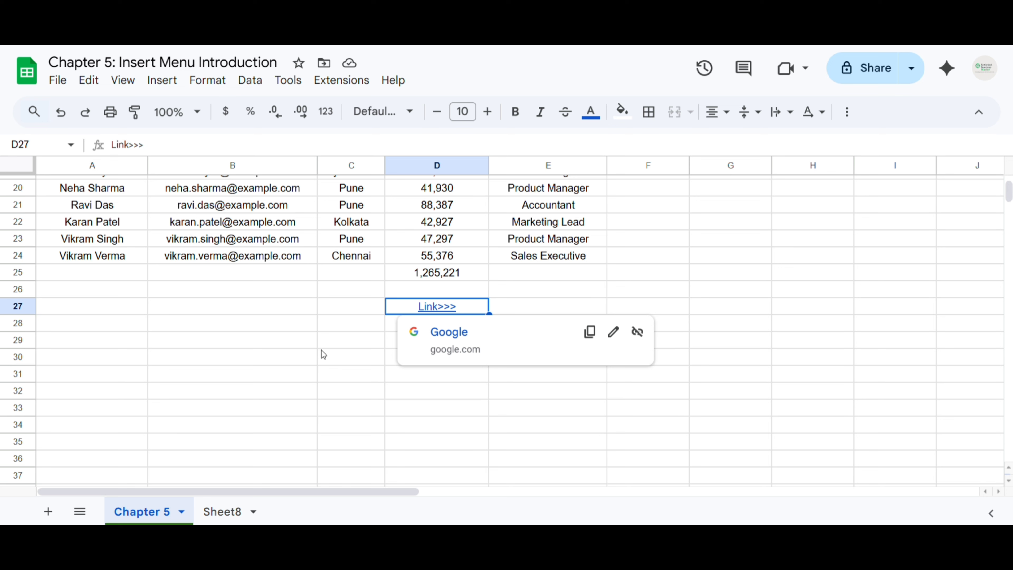
pyautogui.press('Delete')
pyautogui.click(162, 81)
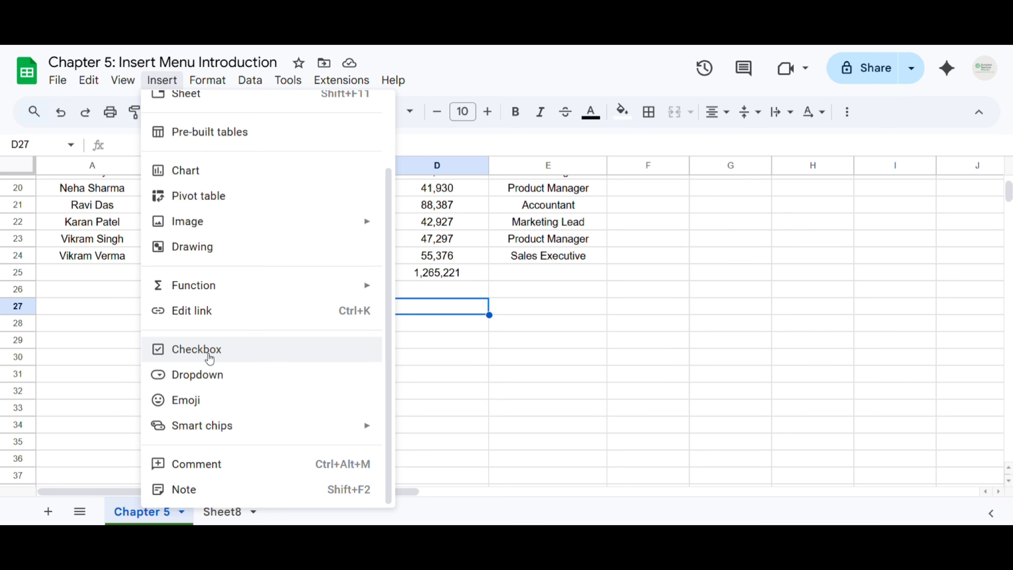
# Insert a checkbox in D27, toggle it on and off several times, then delete it
pyautogui.click(216, 357)
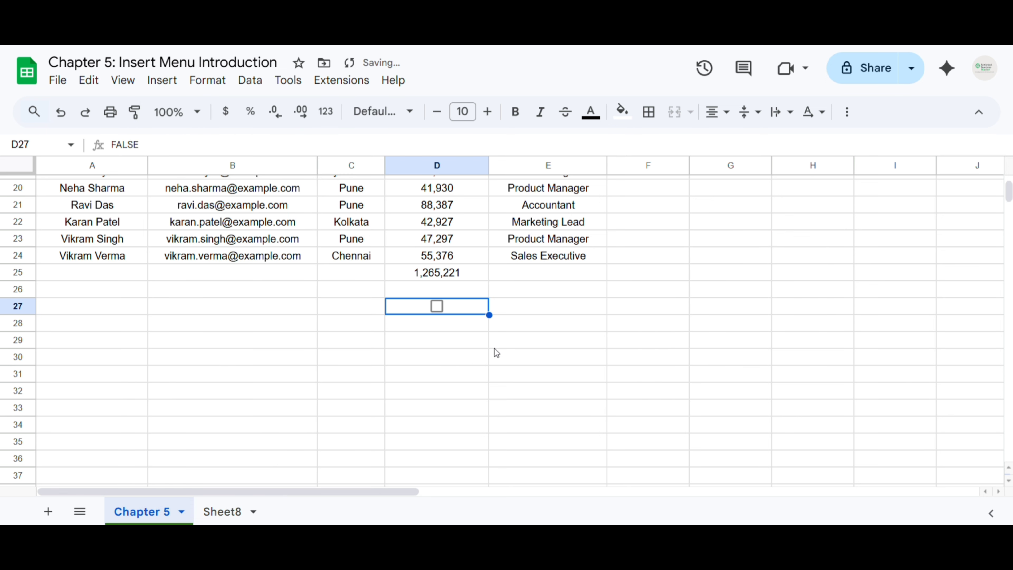
pyautogui.click(437, 309)
pyautogui.click(437, 309)
pyautogui.click(437, 309)
pyautogui.click(437, 309)
pyautogui.click(437, 309)
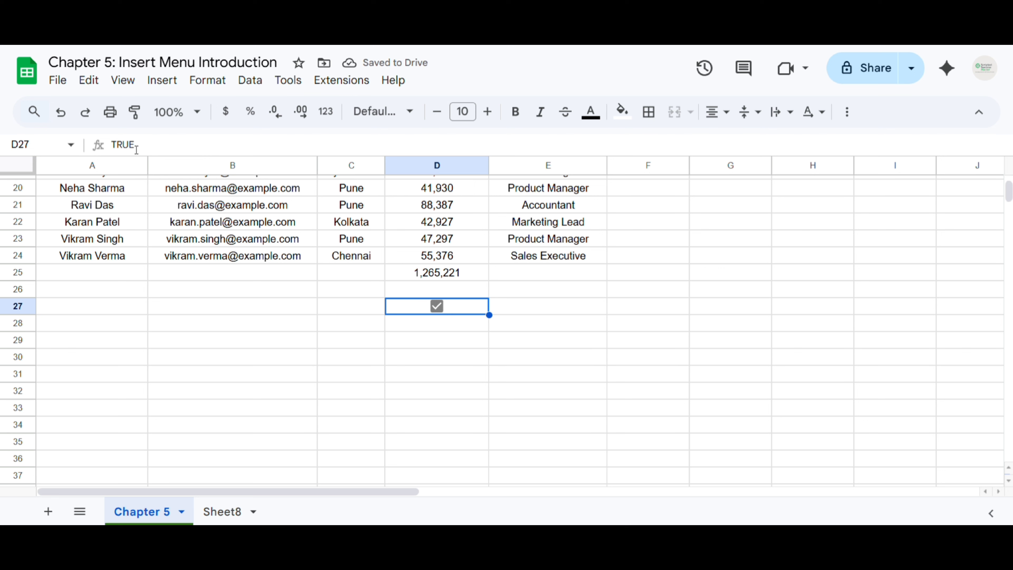
pyautogui.click(437, 306)
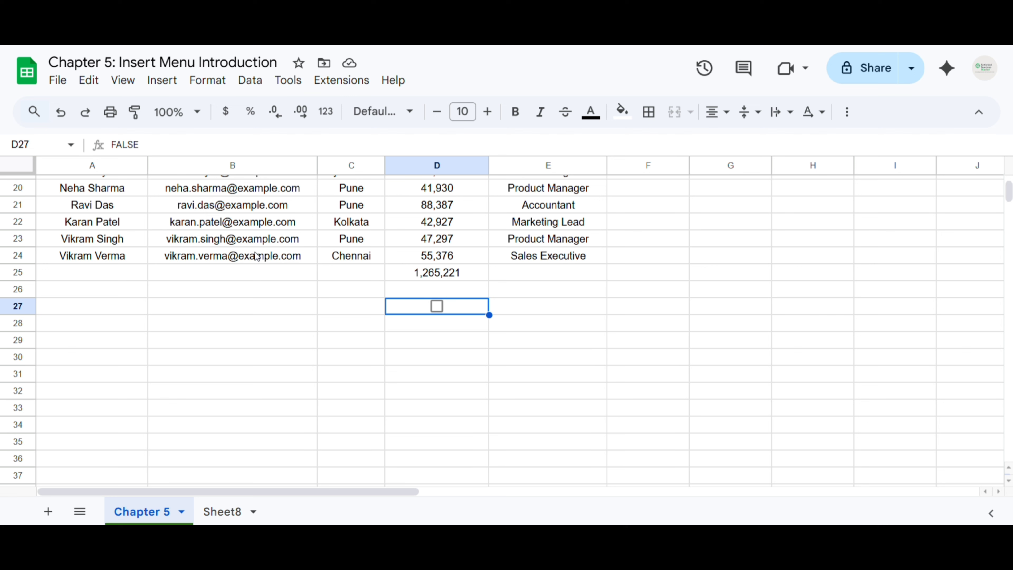
pyautogui.click(437, 307)
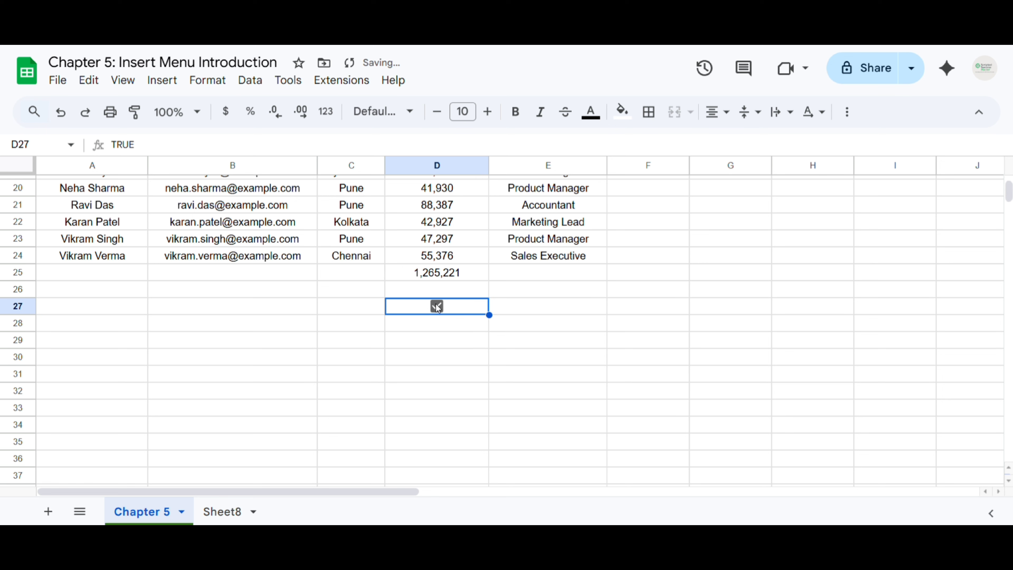
pyautogui.click(437, 307)
pyautogui.press('Delete')
# Add a dropdown to D27 offering the choices Option 1 and Option 2
pyautogui.click(166, 90)
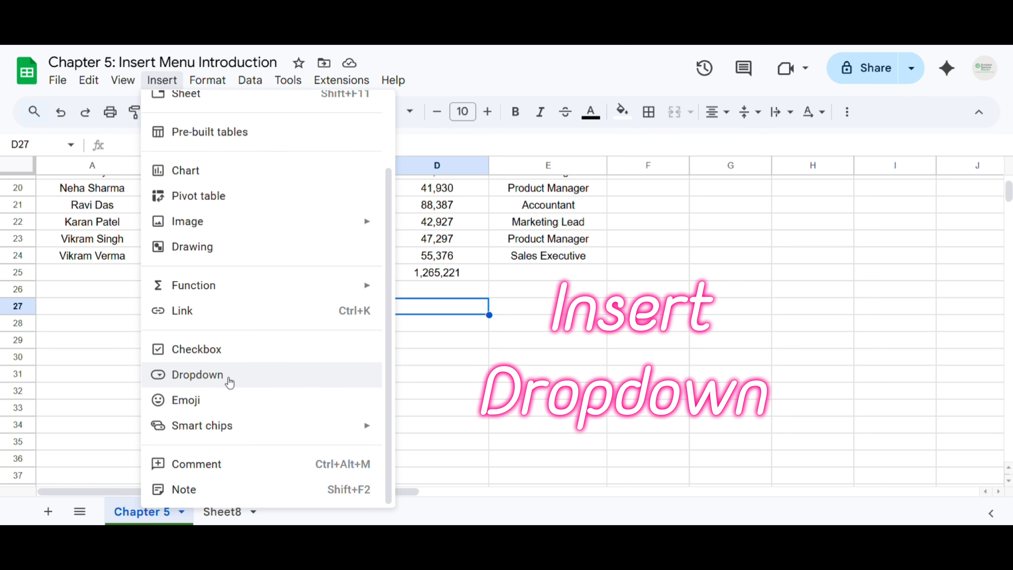
pyautogui.click(230, 379)
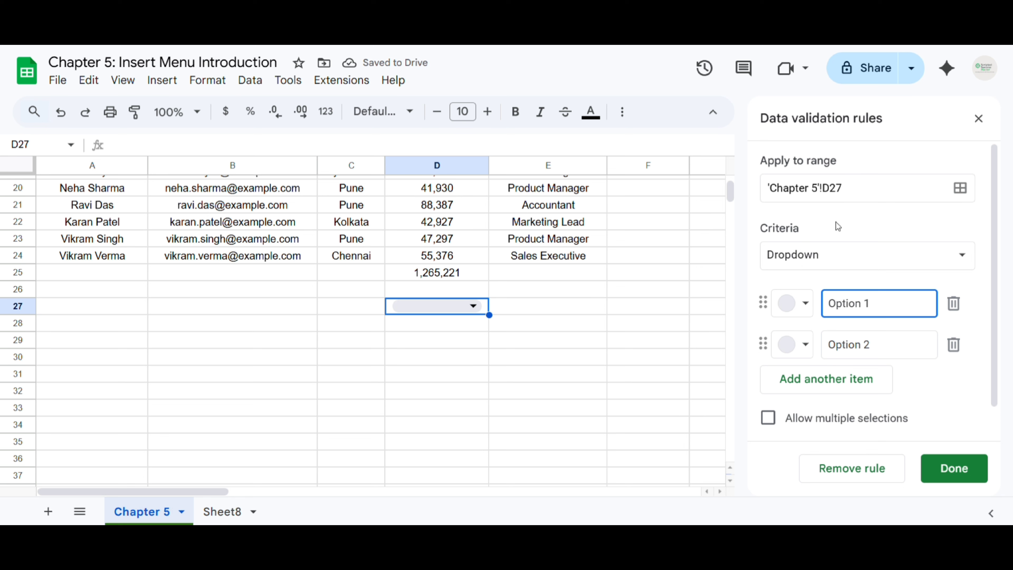
pyautogui.scroll(-1, 803, 316)
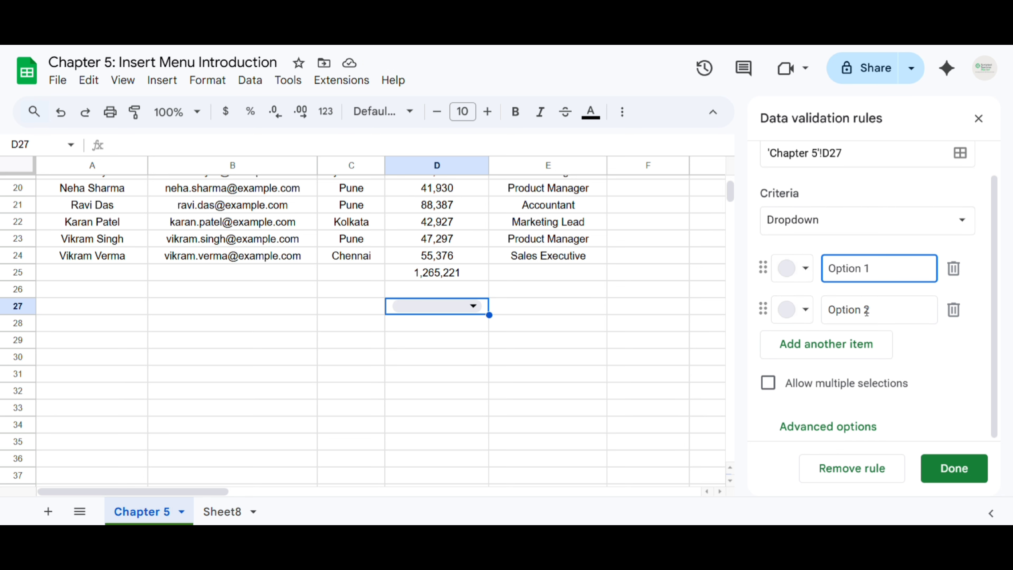
pyautogui.click(821, 343)
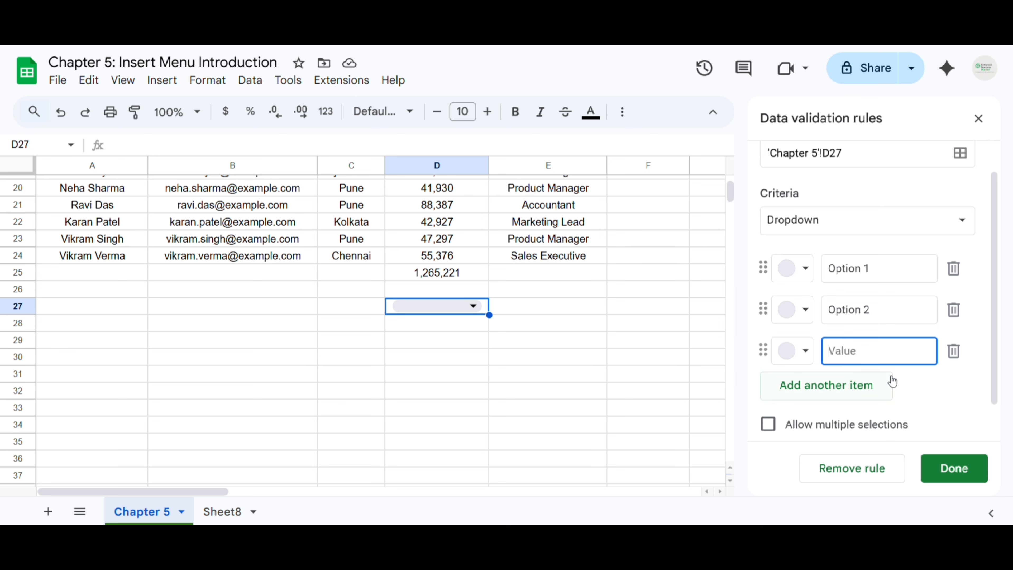
pyautogui.click(954, 351)
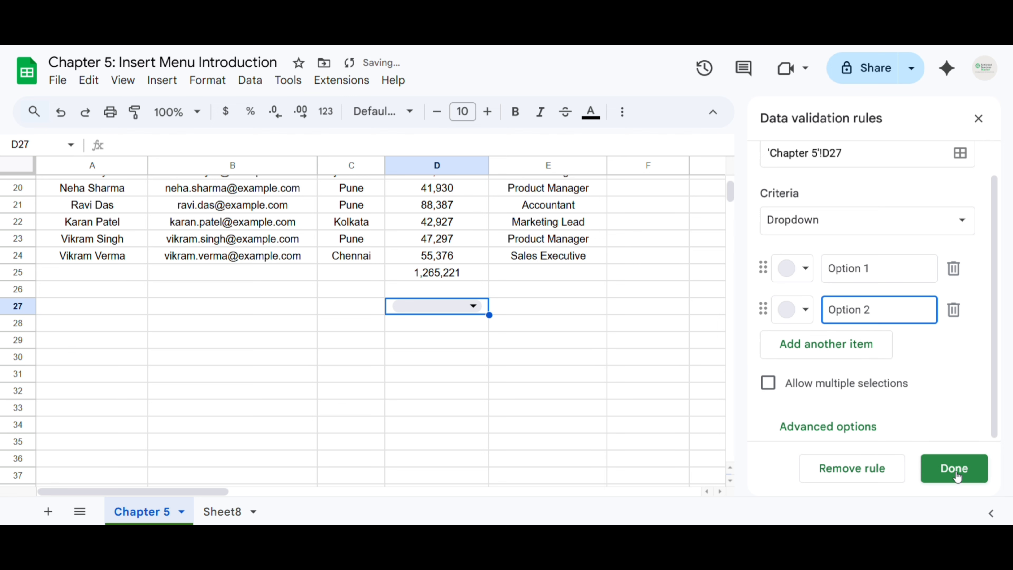
pyautogui.moveTo(878, 270); pyautogui.dragTo(817, 282)
pyautogui.click(895, 309)
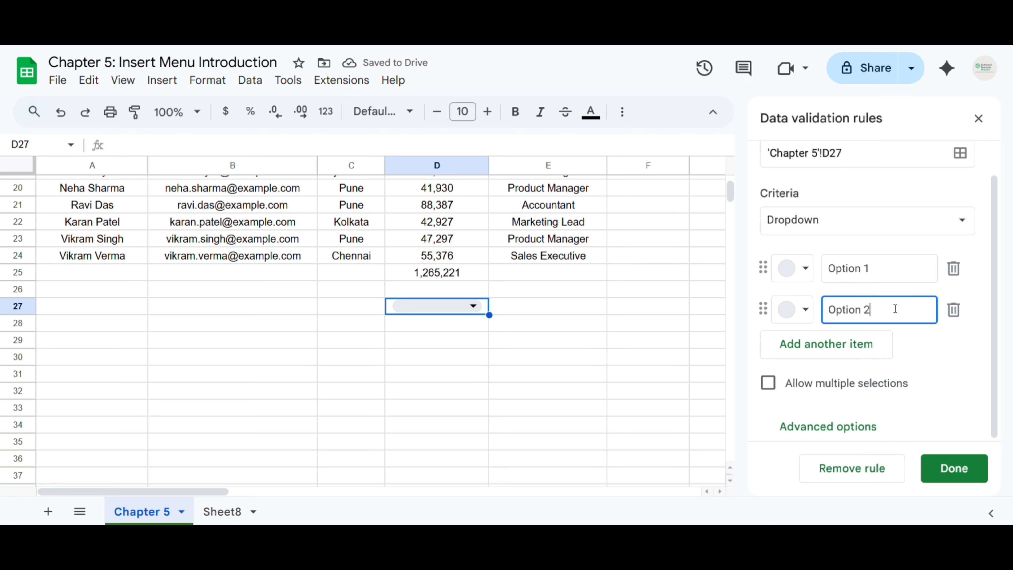
pyautogui.moveTo(895, 309); pyautogui.dragTo(825, 318)
pyautogui.click(950, 356)
pyautogui.click(938, 469)
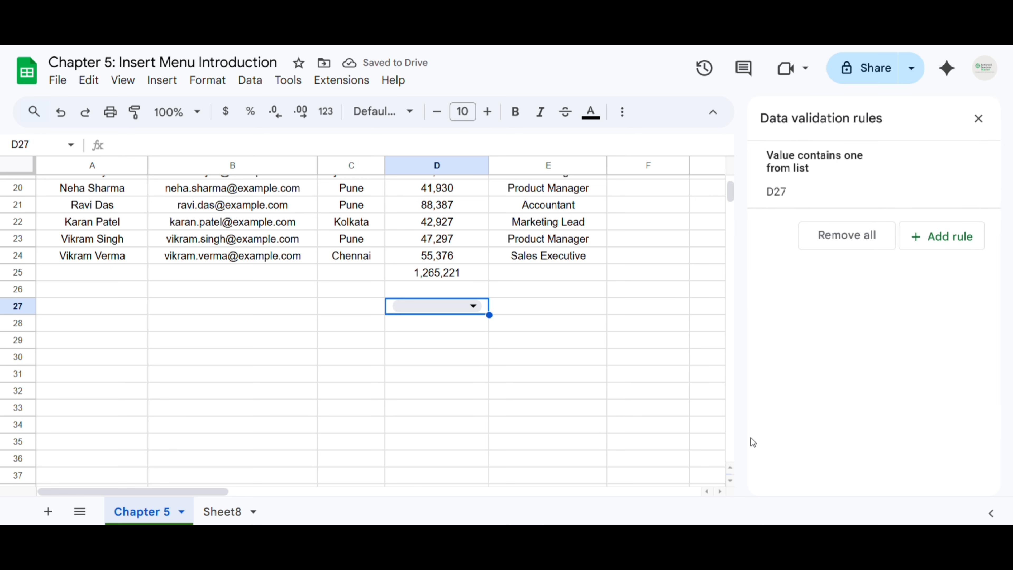
# Choose Option 1 in the D27 dropdown and close the validation rules panel
pyautogui.click(478, 306)
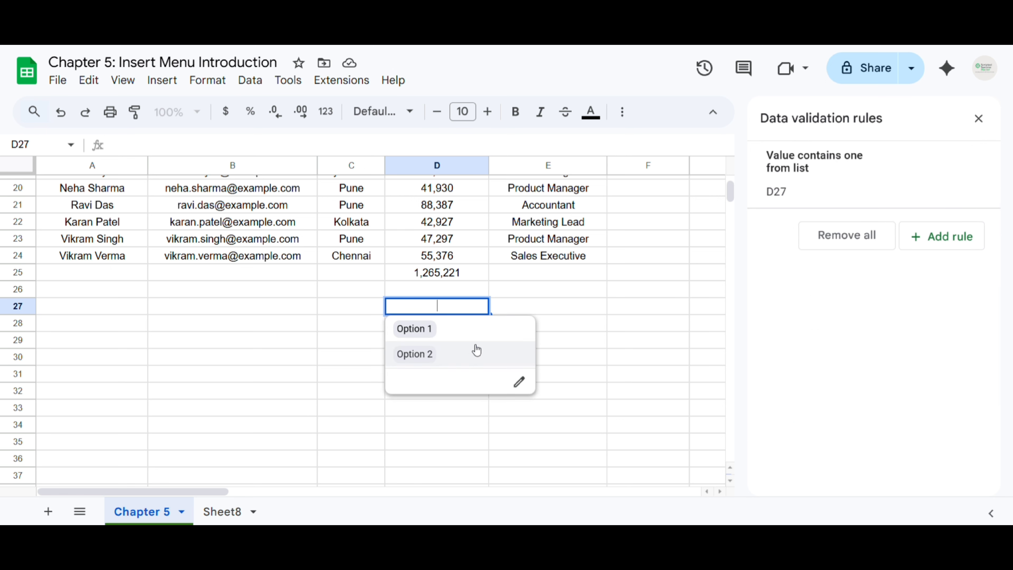
pyautogui.click(468, 334)
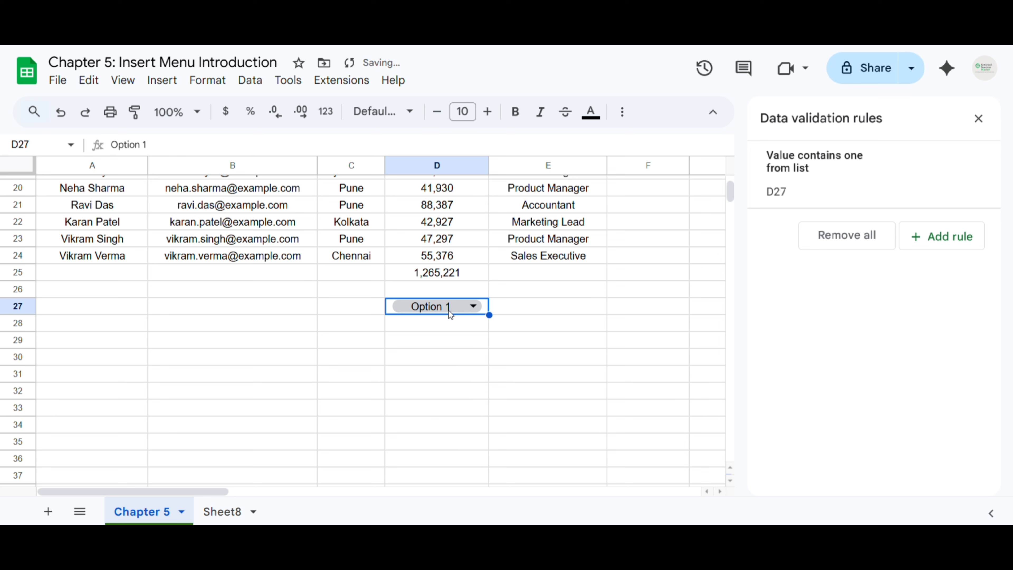
pyautogui.click(979, 118)
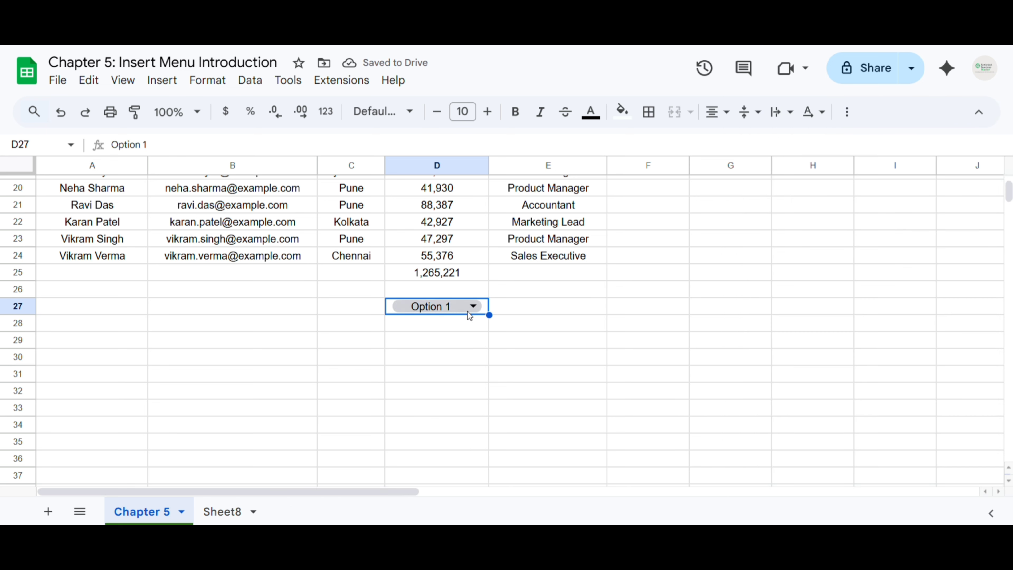
# Clear D27's chosen value and select the Software Engineer cell E4
pyautogui.press('Delete')
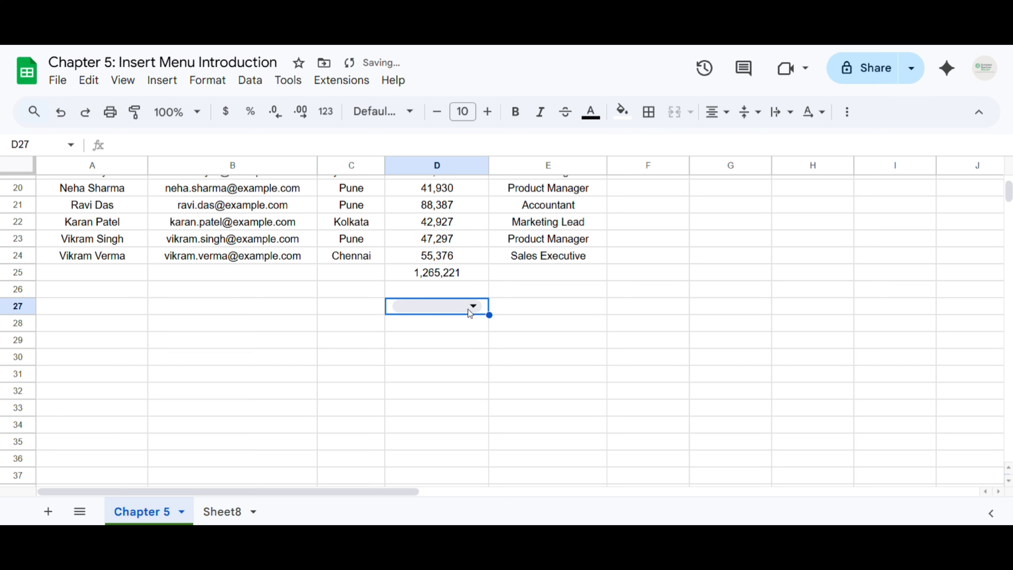
pyautogui.scroll(6, 560, 289)
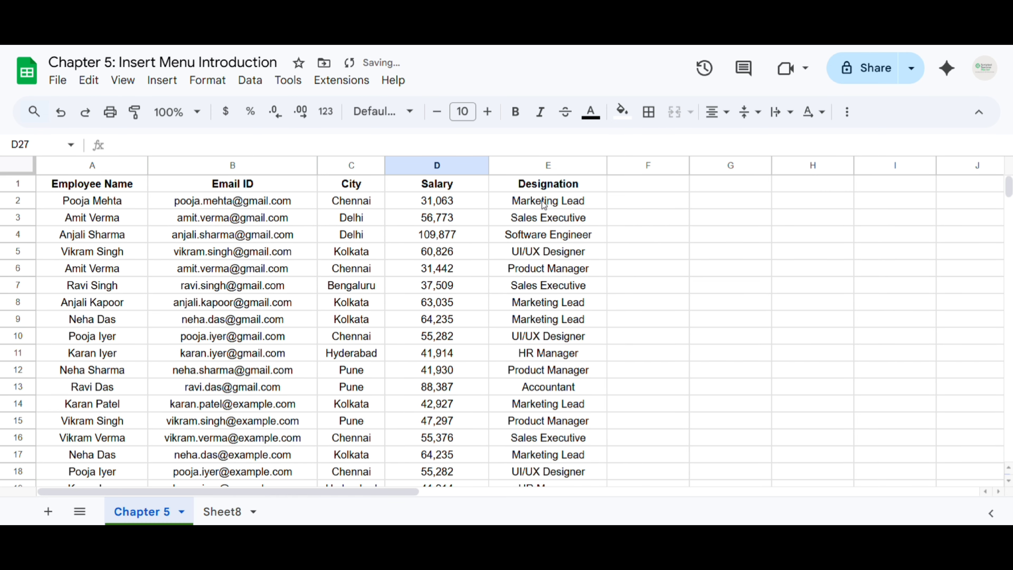
pyautogui.moveTo(567, 200); pyautogui.dragTo(533, 372)
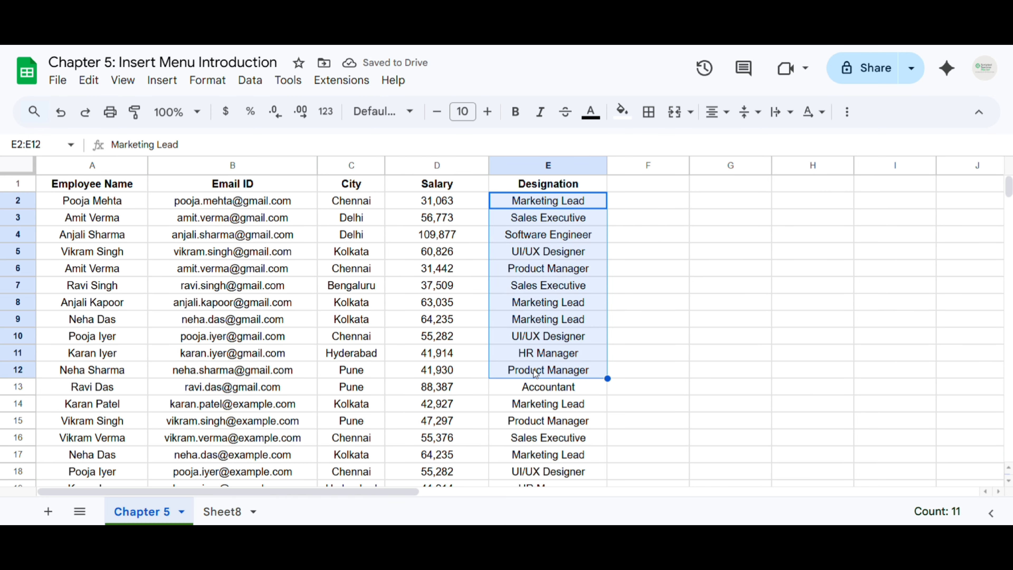
pyautogui.click(562, 226)
pyautogui.click(603, 238)
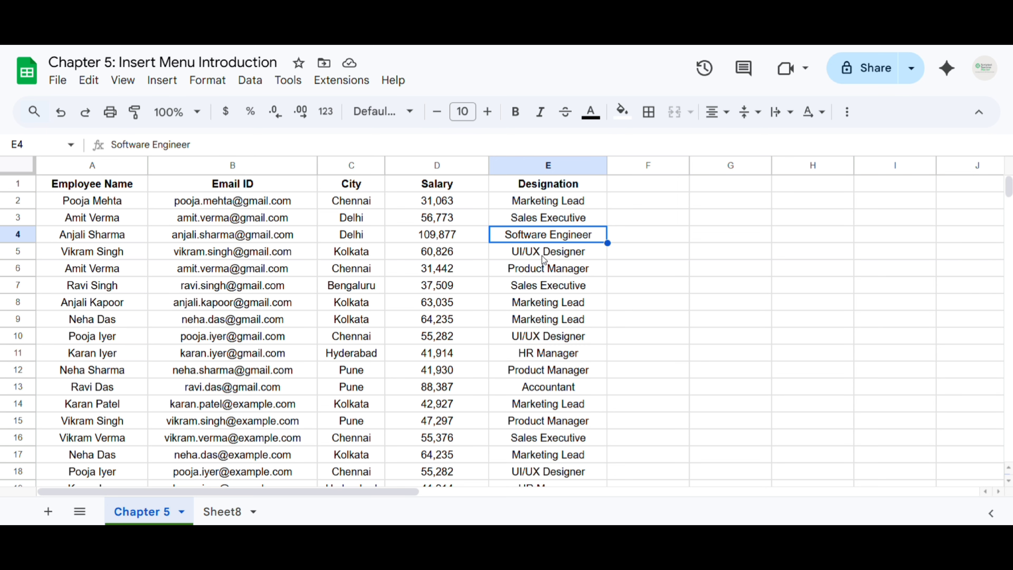
# Shorten the Software Engineer entry in E4 by deleting its last two letters
pyautogui.doubleClick(595, 237)
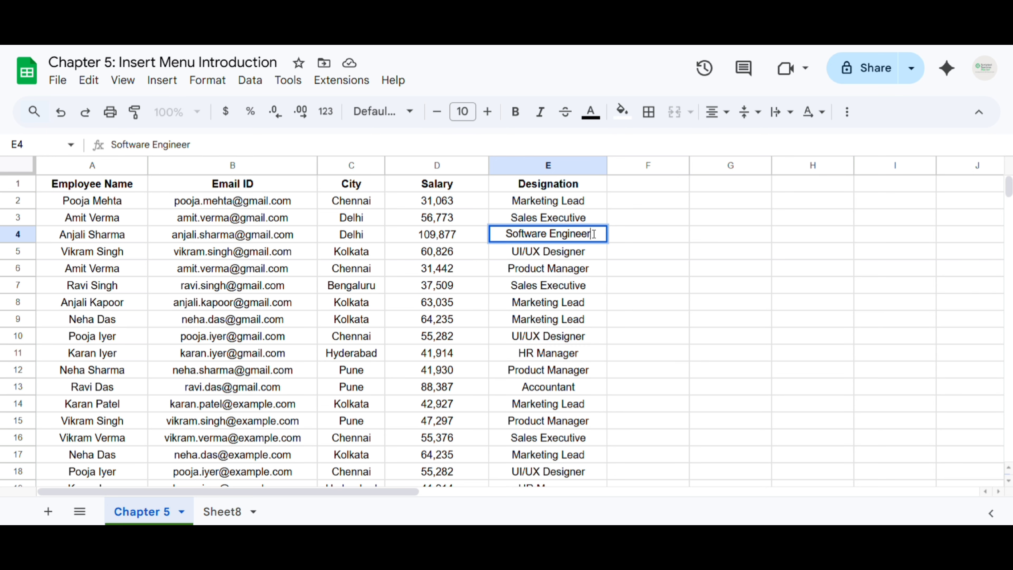
pyautogui.press('BackSpace')
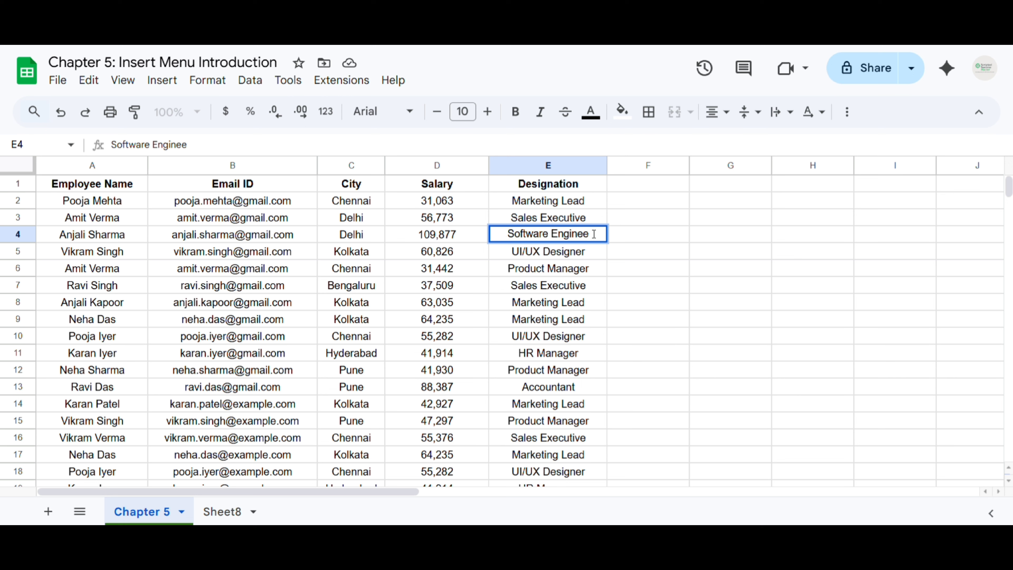
pyautogui.press('BackSpace')
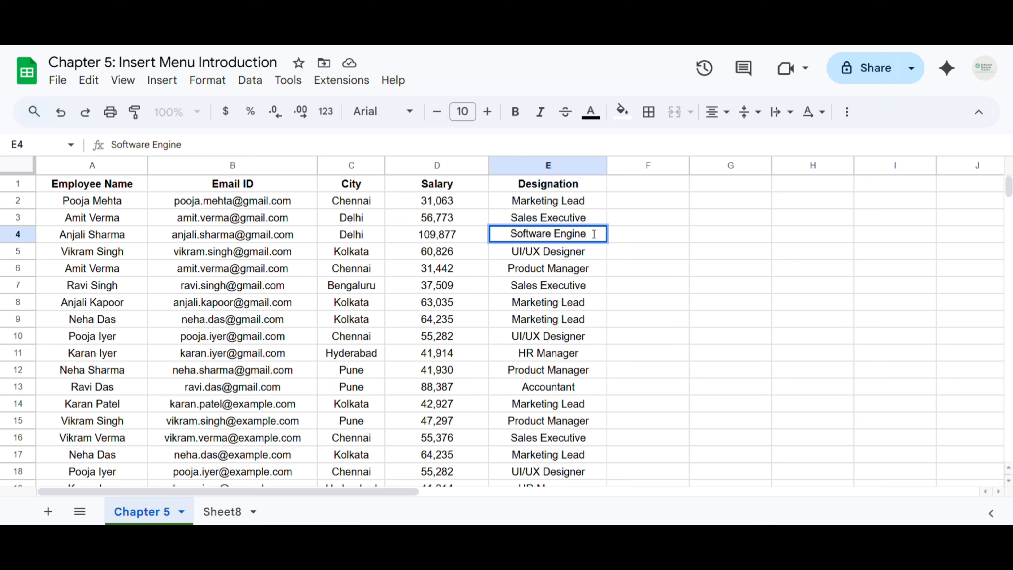
pyautogui.press('Return')
pyautogui.click(571, 239)
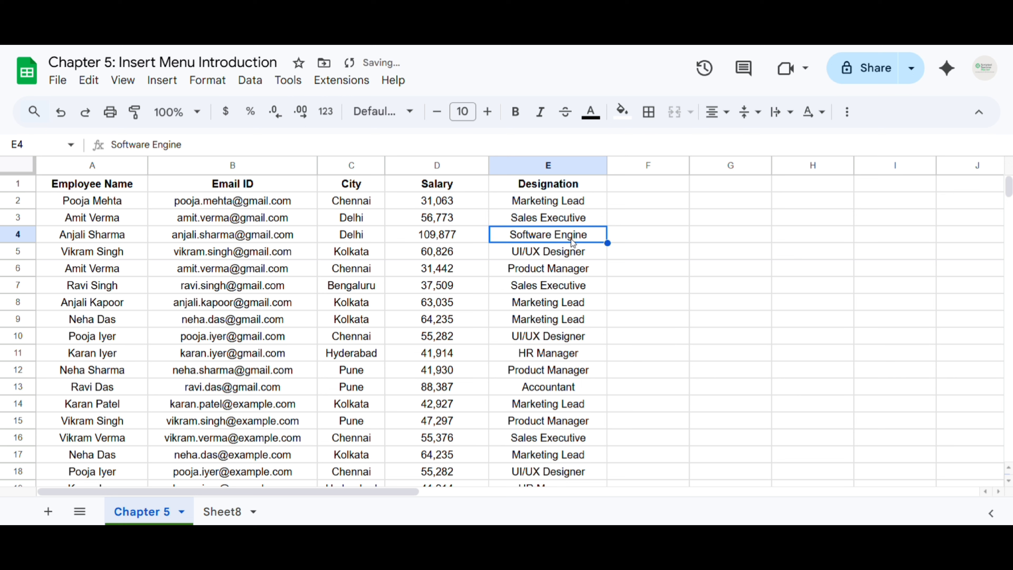
# Undo the edits, restoring Software Engineer in E4 and the D27 dropdown
pyautogui.scroll(-4, 525, 324)
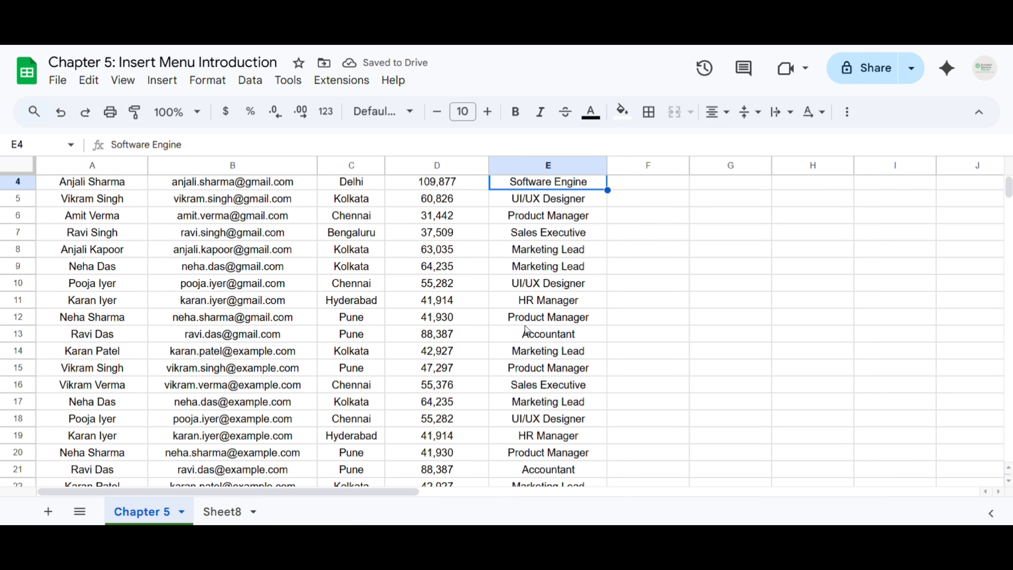
pyautogui.scroll(4, 550, 417)
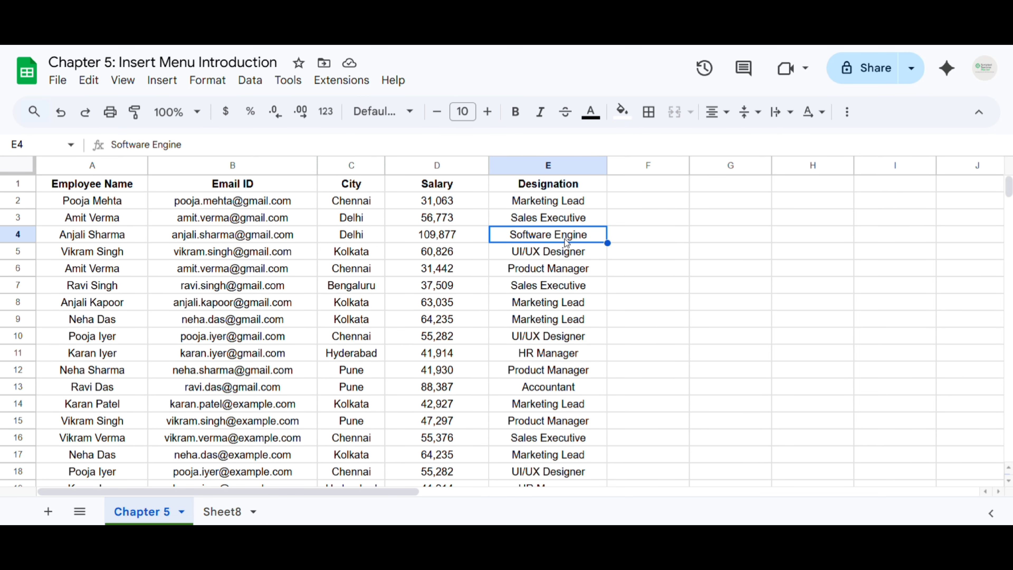
pyautogui.hotkey('ctrl', 'z')
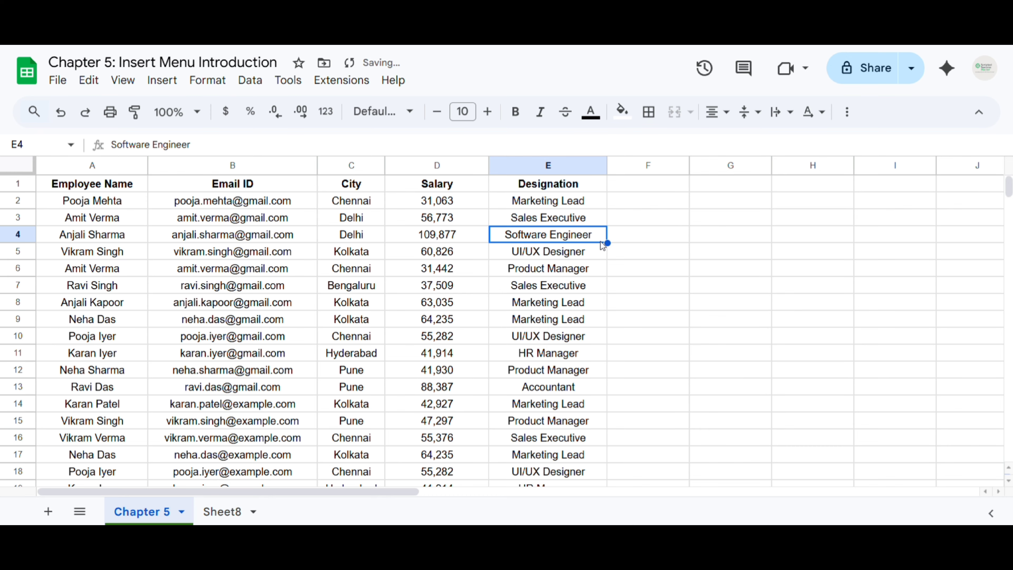
pyautogui.hotkey('ctrl', 'z')
pyautogui.scroll(4, 541, 298)
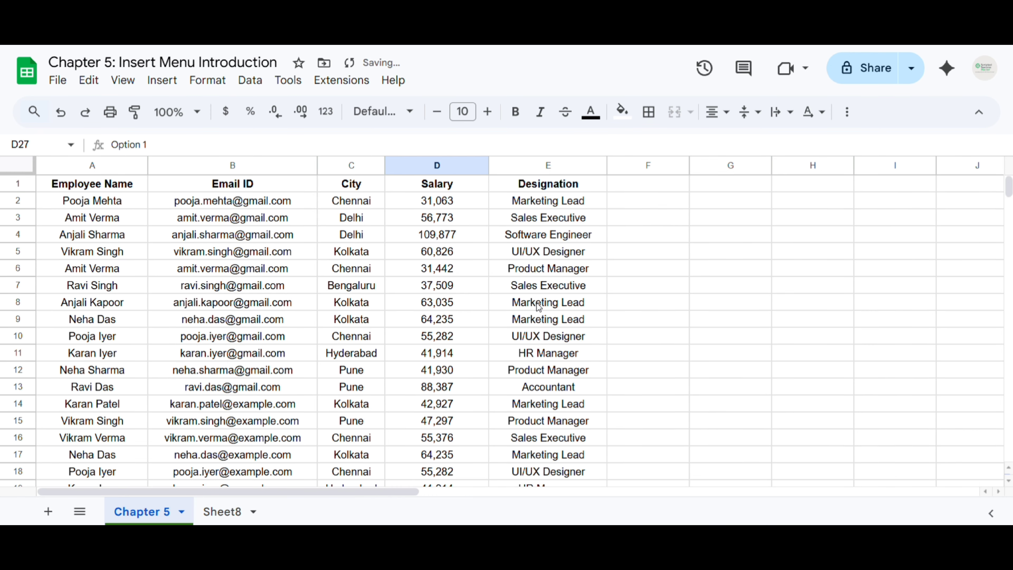
# Turn the designations in E2:E11 into dropdowns with the default options
pyautogui.click(547, 200)
pyautogui.moveTo(547, 303); pyautogui.dragTo(549, 353)
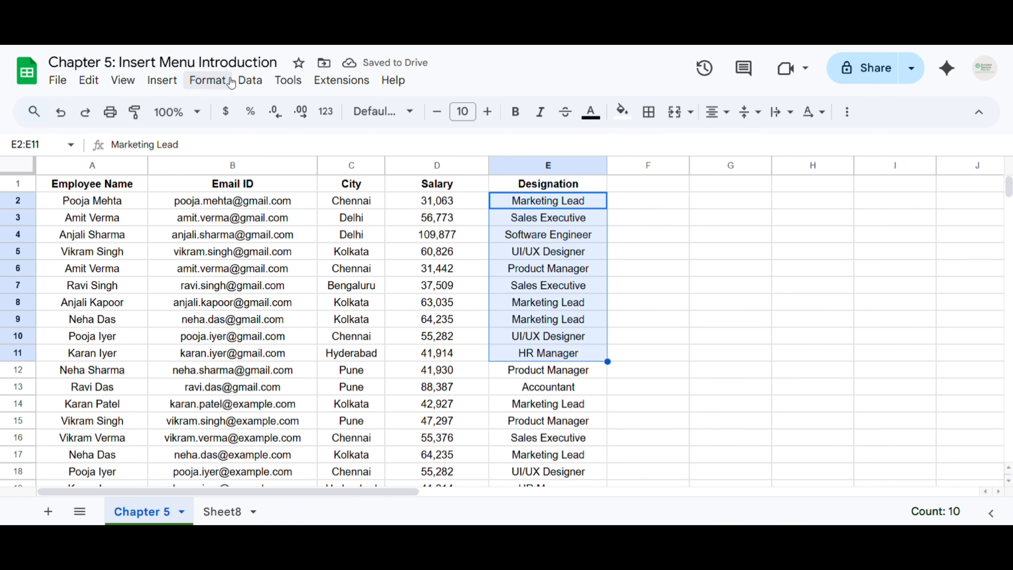
pyautogui.click(161, 80)
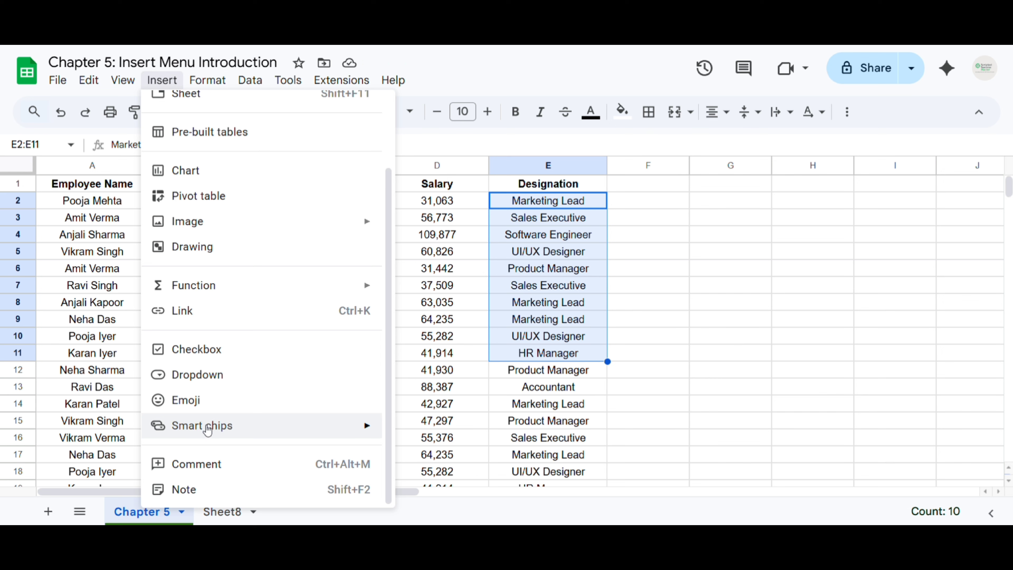
pyautogui.click(205, 376)
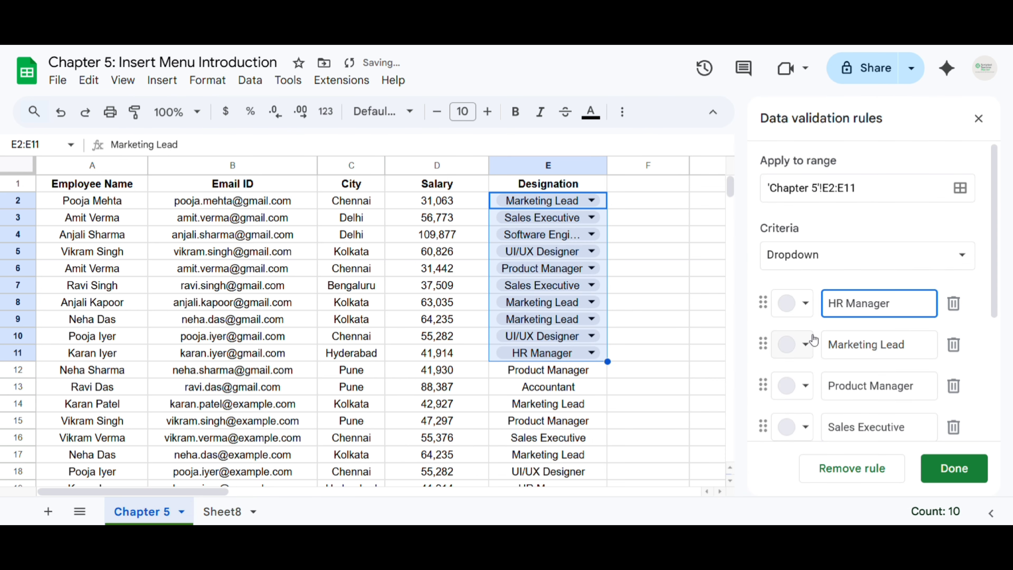
pyautogui.scroll(-3, 869, 344)
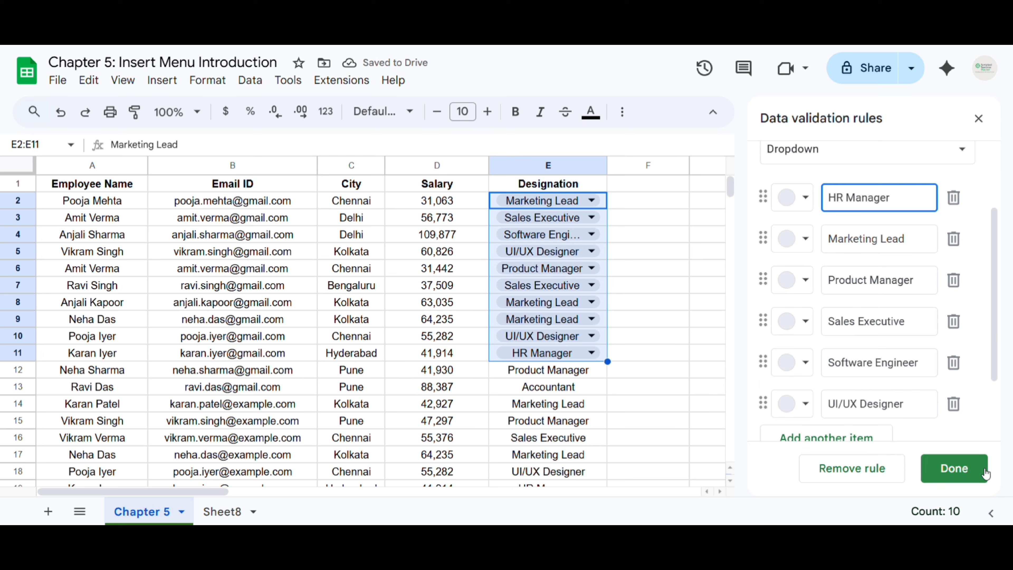
pyautogui.click(970, 470)
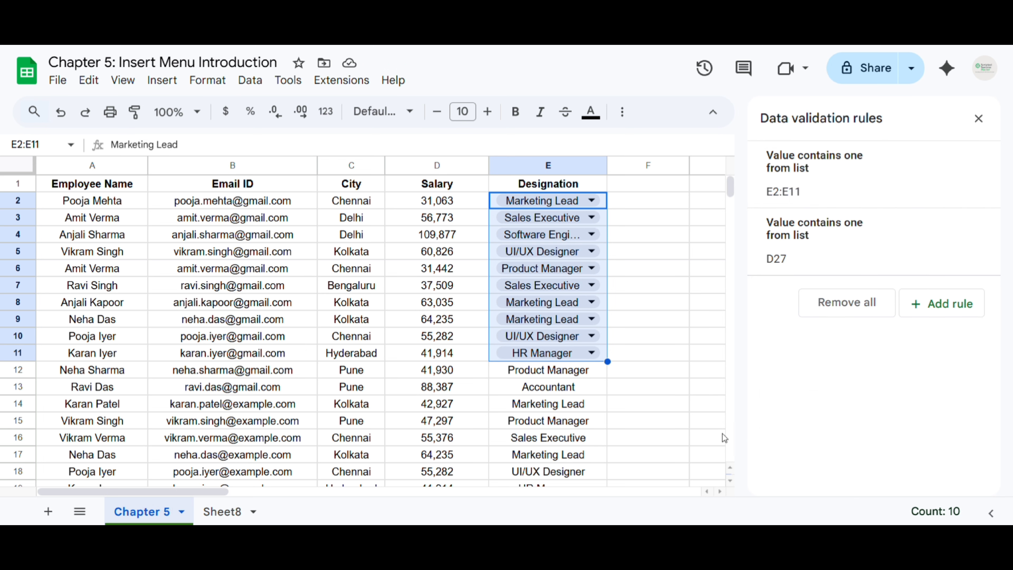
pyautogui.click(979, 118)
# Change E2 to UI/UX Designer using its dropdown chip
pyautogui.click(591, 202)
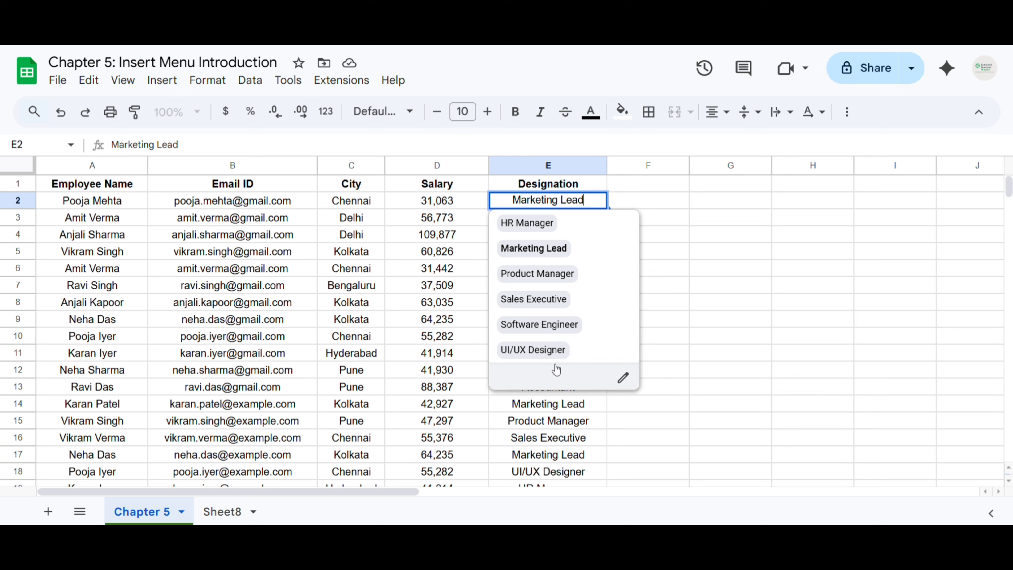
pyautogui.click(559, 350)
pyautogui.click(593, 197)
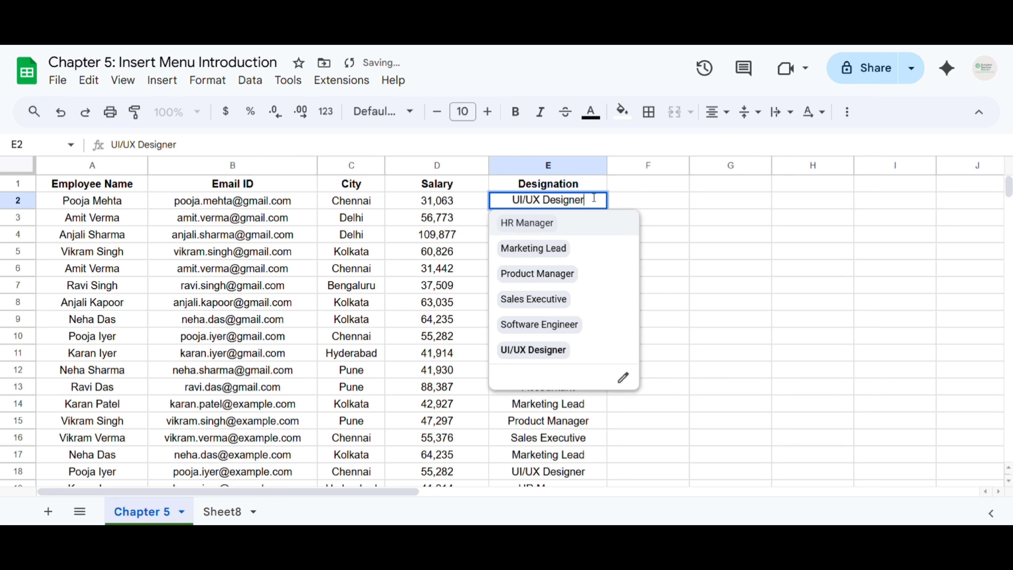
pyautogui.click(575, 207)
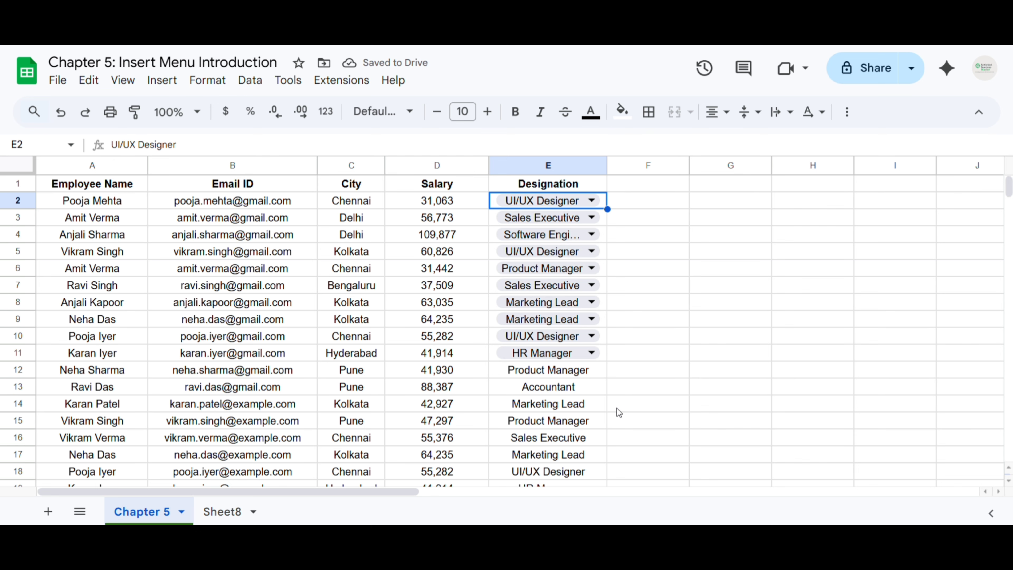
# Undo the designation dropdowns and the D27 dropdown, then select E2
pyautogui.hotkey('ctrl', 'z')
pyautogui.hotkey('ctrl', 'z')
pyautogui.hotkey('ctrl', 'z')
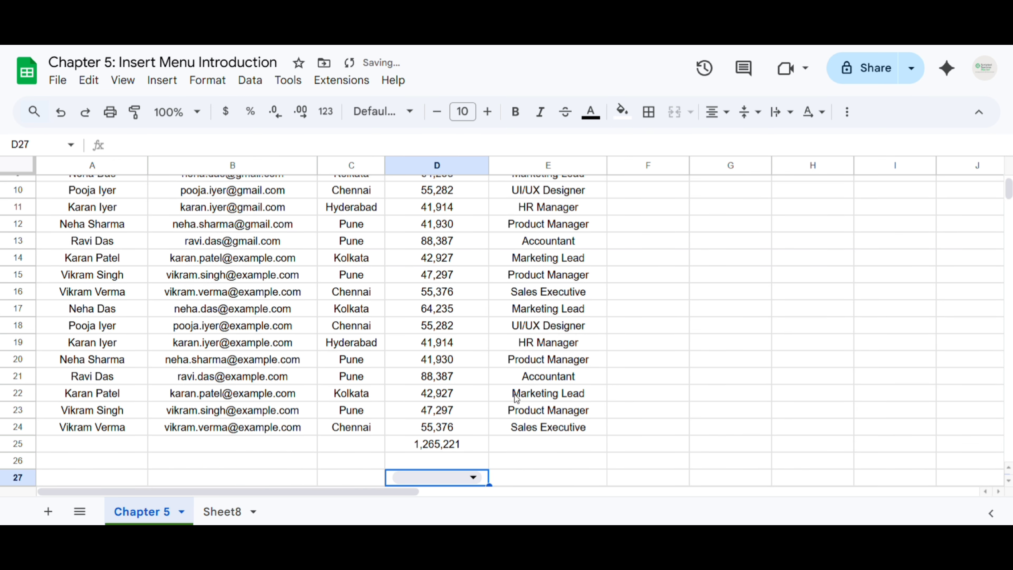
pyautogui.hotkey('ctrl', 'z')
pyautogui.scroll(3, 461, 342)
pyautogui.click(581, 202)
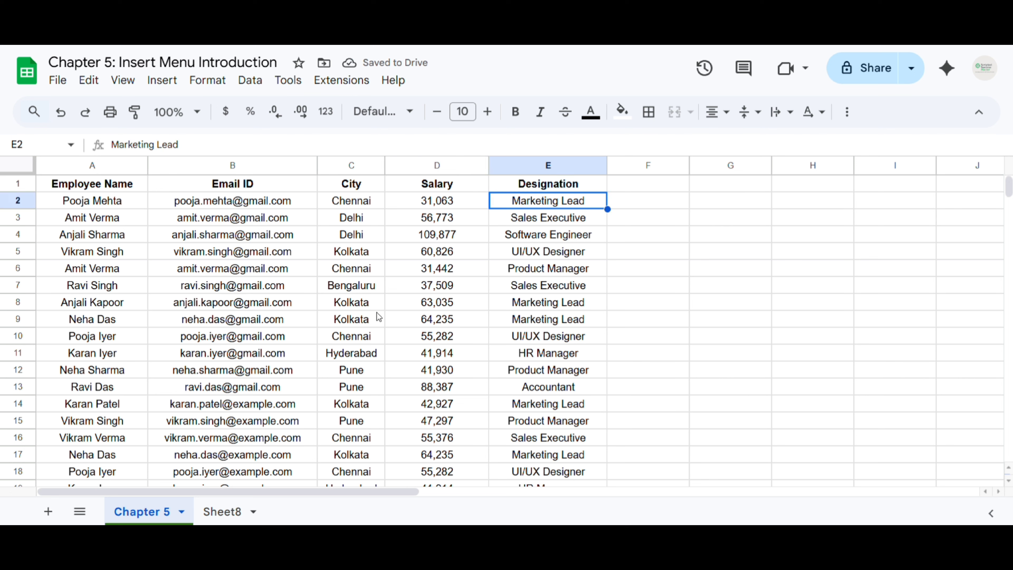
# Browse the Insert > Smart chips options without inserting anything
pyautogui.click(165, 83)
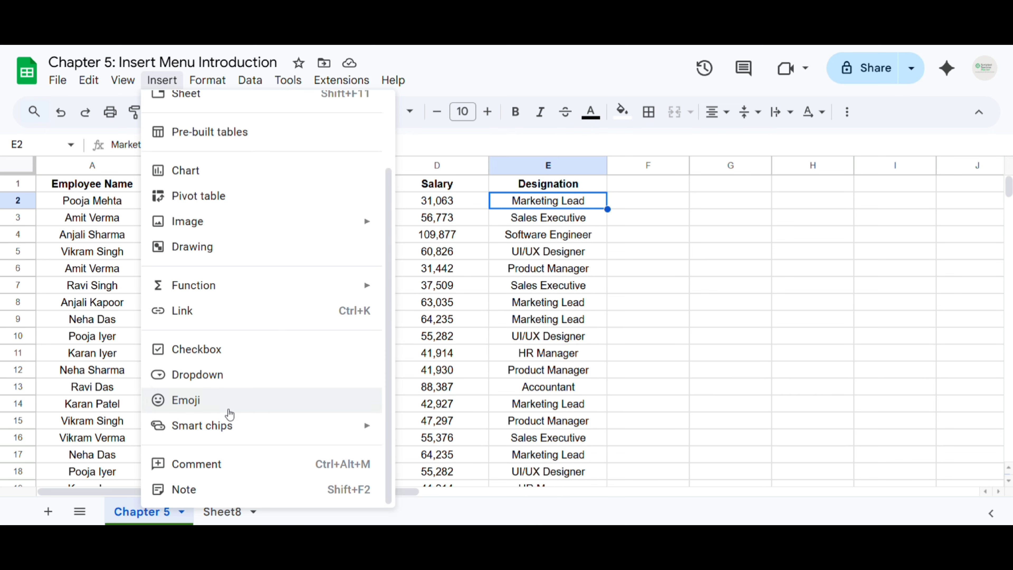
pyautogui.moveTo(244, 434)
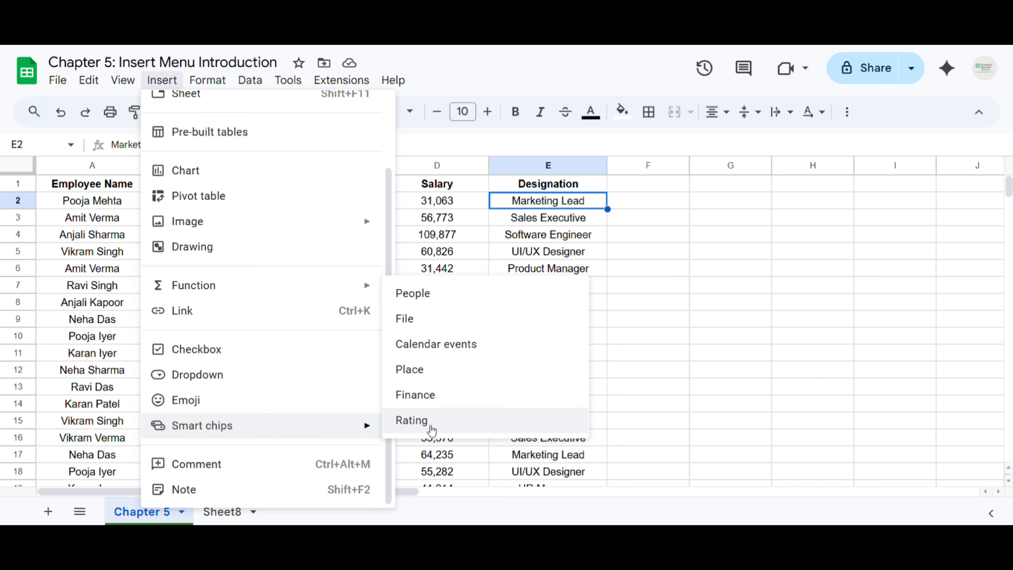
pyautogui.click(717, 226)
# Enter the column header Rating in F1
pyautogui.click(652, 202)
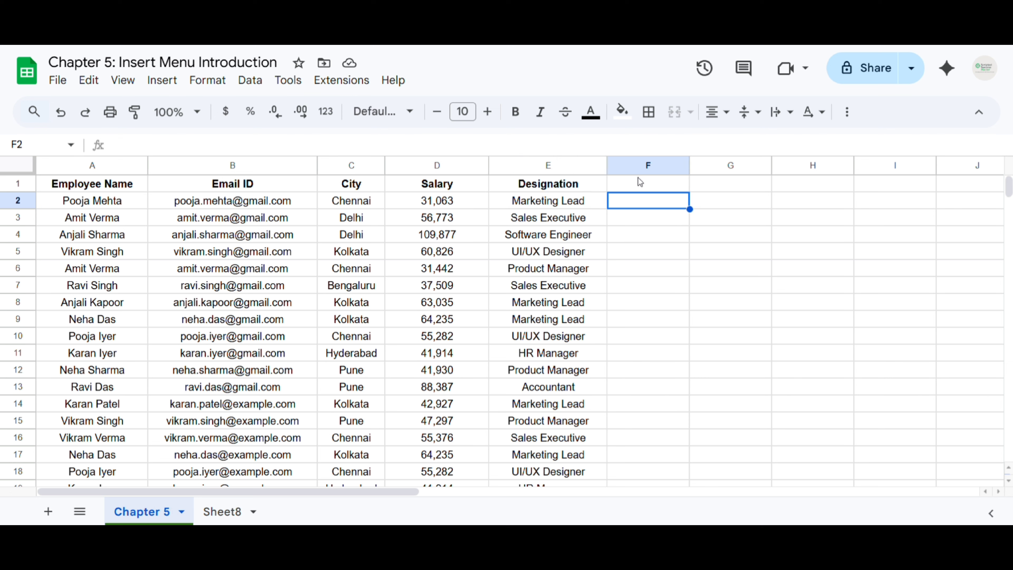
pyautogui.click(632, 190)
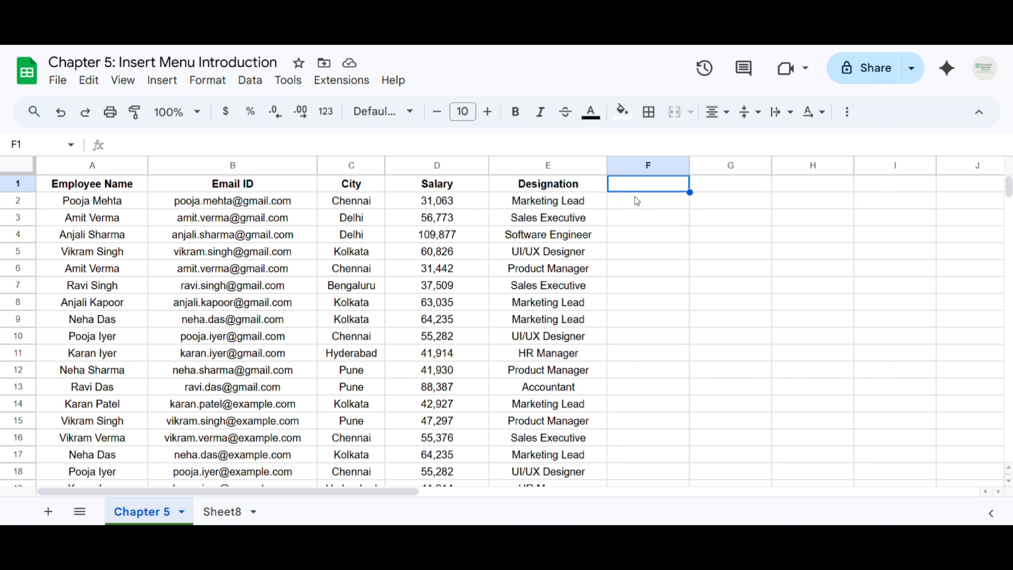
pyautogui.write('Rat')
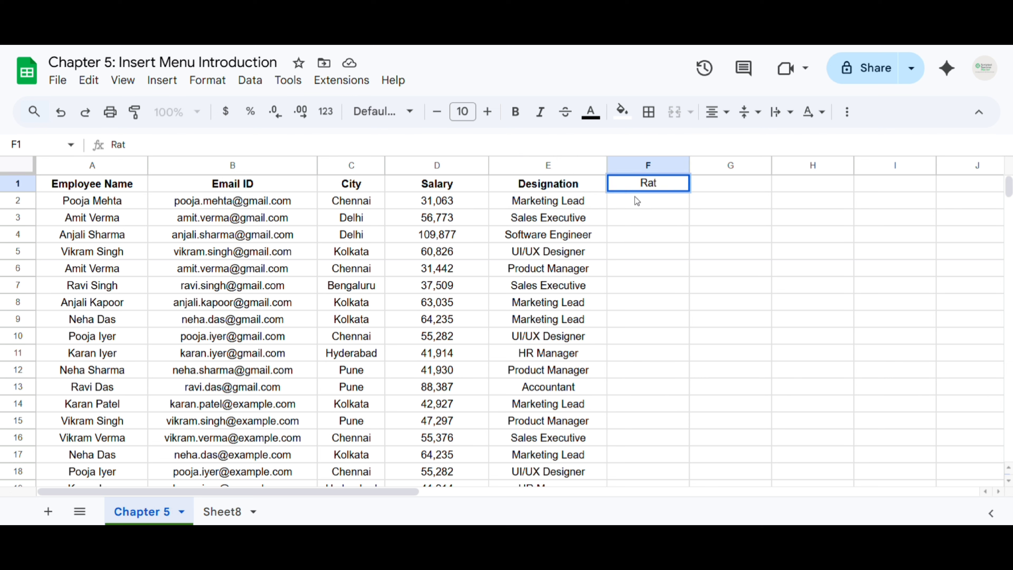
pyautogui.write('ing')
pyautogui.press('Return')
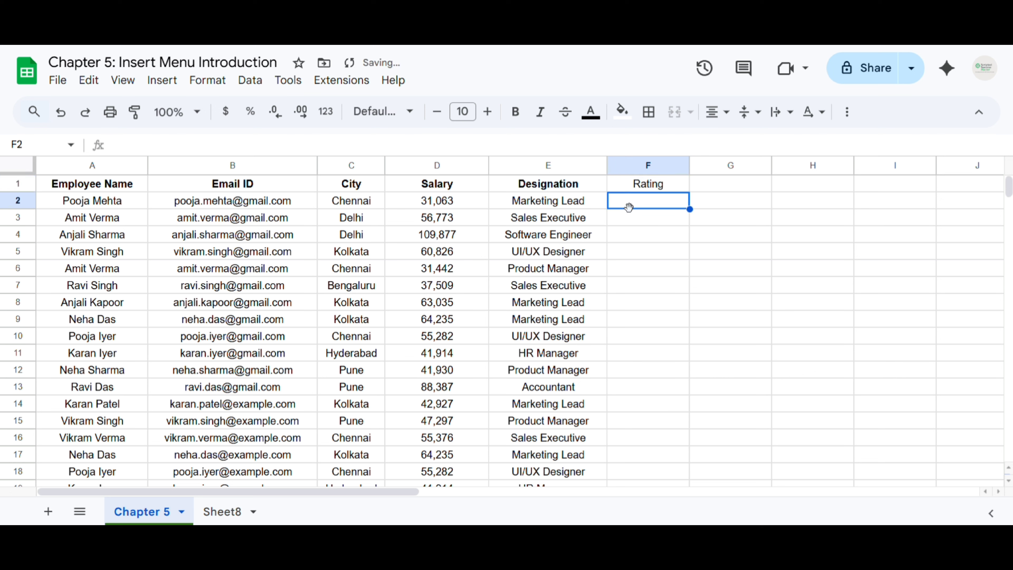
# Type sample ratings 5, 6, 2 and 10 into F2:F5, then clear them
pyautogui.write('5')
pyautogui.press('Return')
pyautogui.write('6')
pyautogui.press('Return')
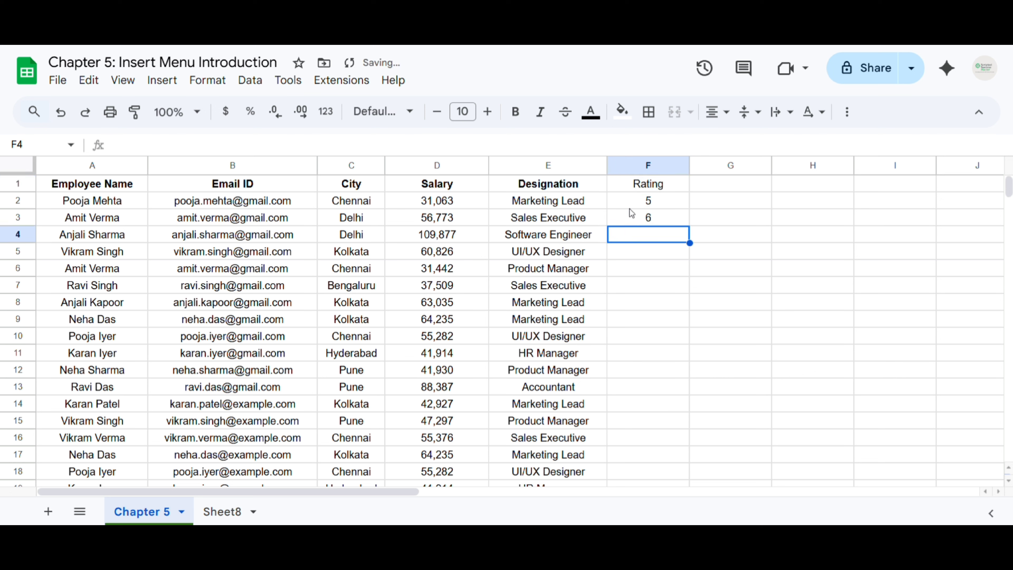
pyautogui.write('2')
pyautogui.press('Return')
pyautogui.write('10')
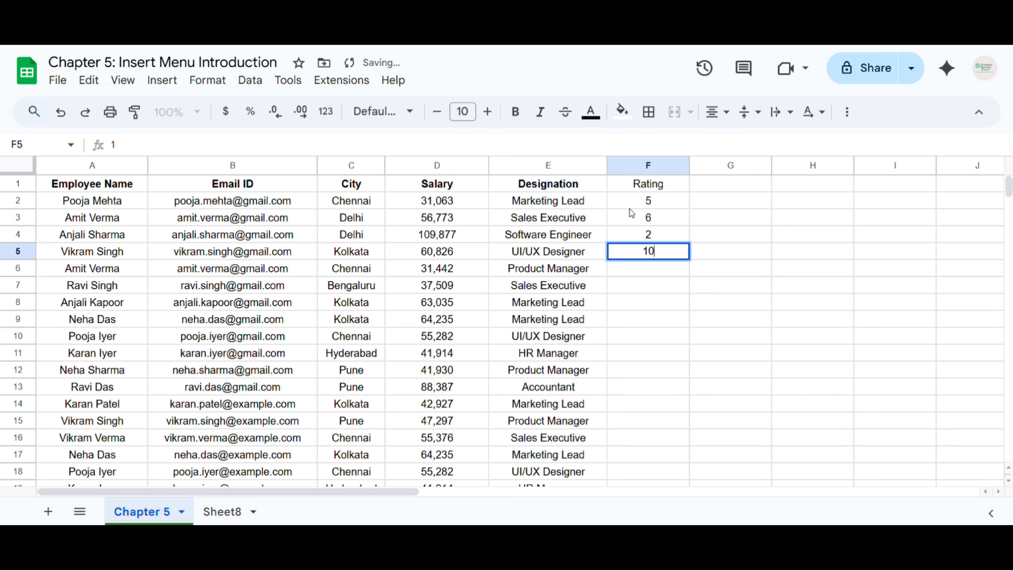
pyautogui.press('Return')
pyautogui.moveTo(629, 207); pyautogui.dragTo(644, 255)
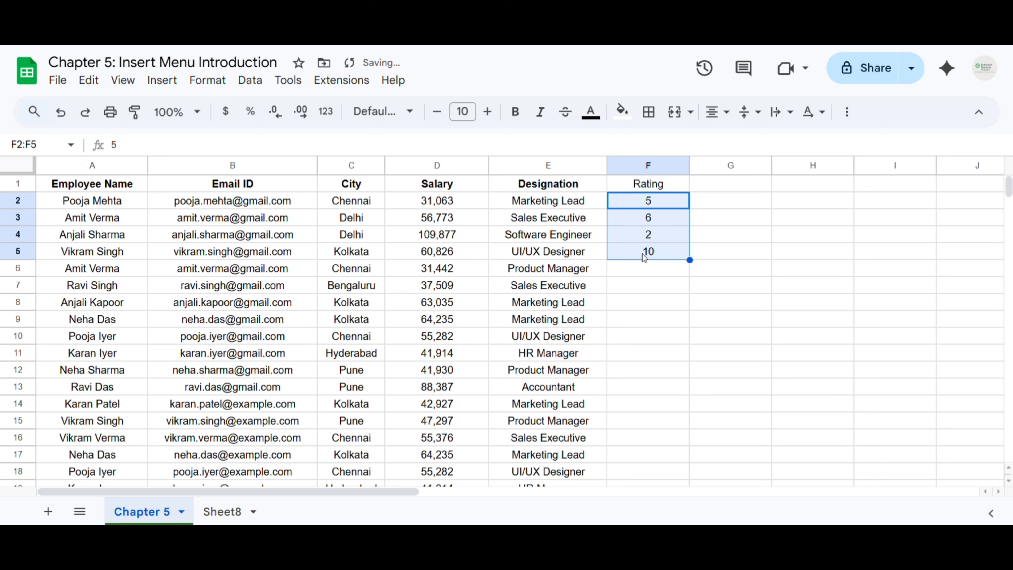
pyautogui.press('Delete')
pyautogui.click(649, 200)
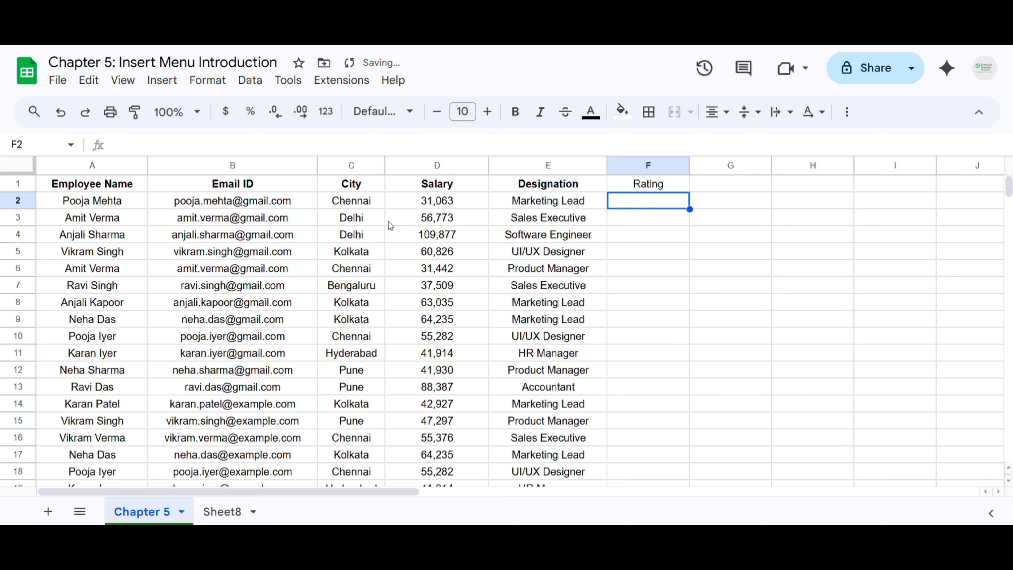
# Insert a star rating chip in F2, set it to three stars, then delete it
pyautogui.click(162, 80)
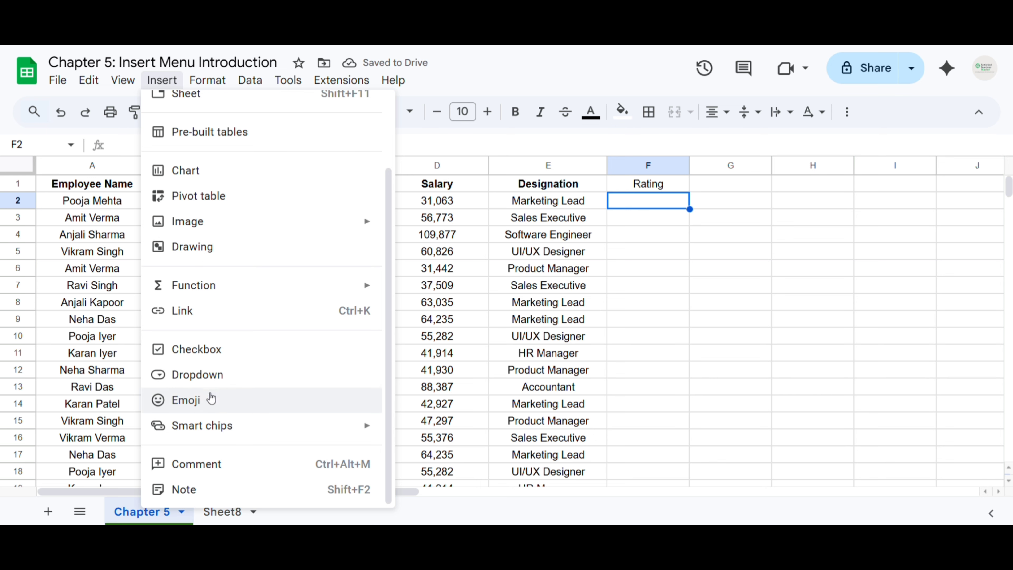
pyautogui.moveTo(208, 437)
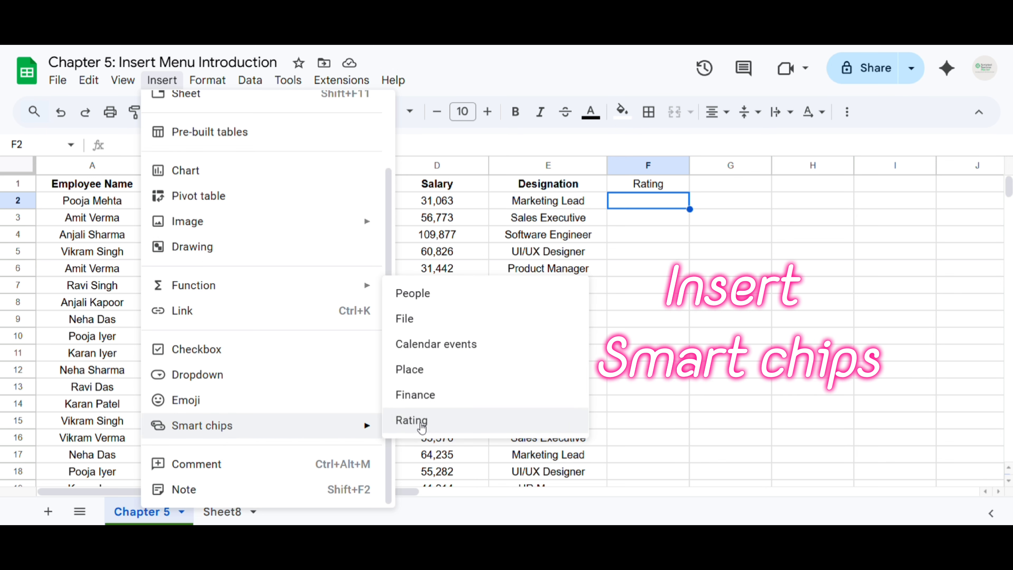
pyautogui.click(412, 420)
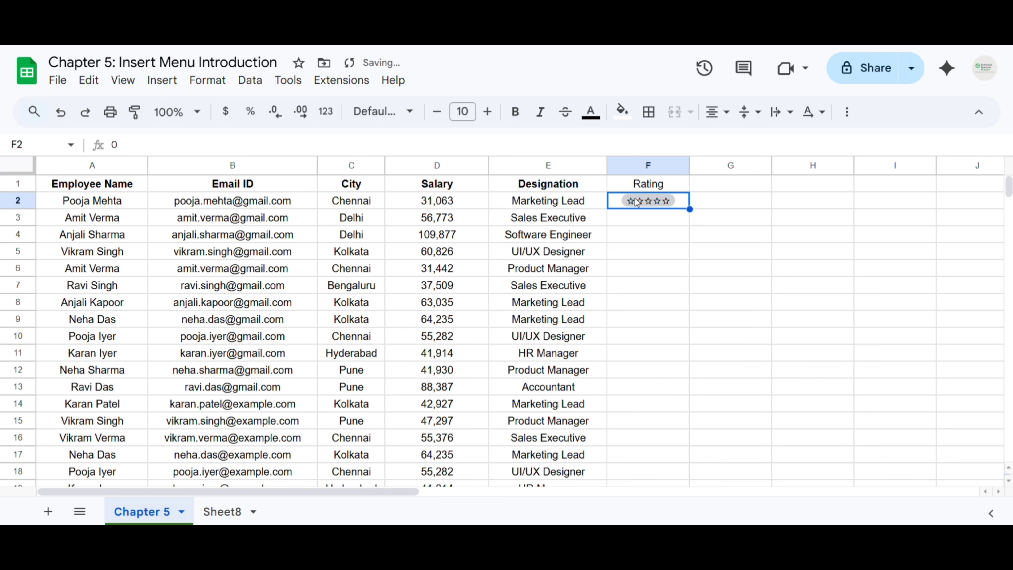
pyautogui.click(652, 201)
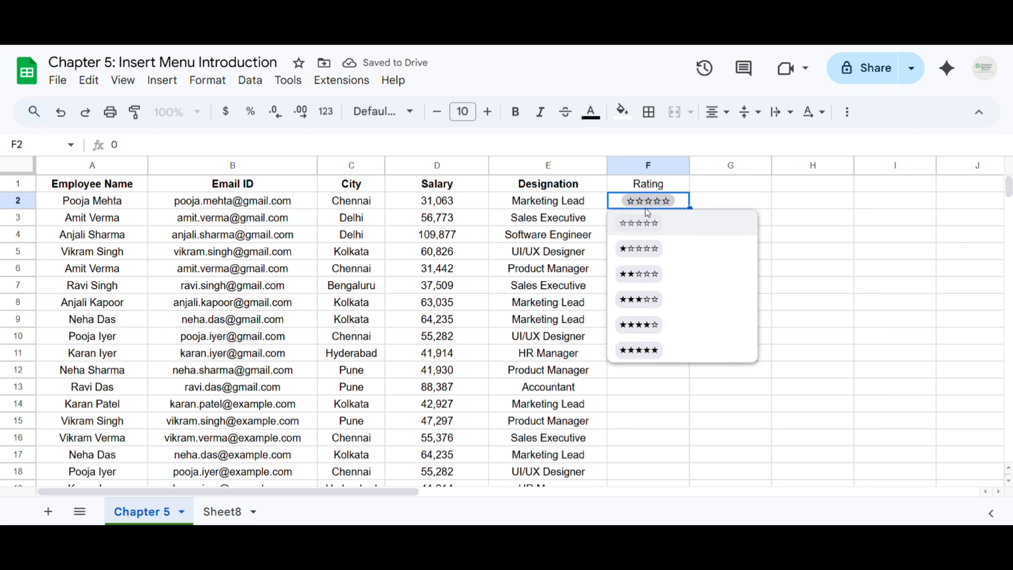
pyautogui.click(664, 307)
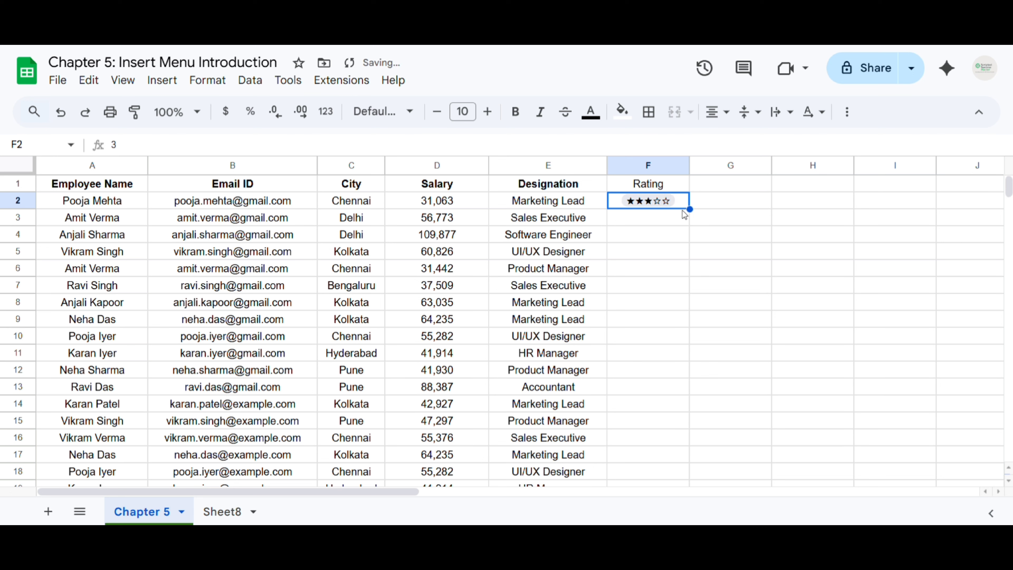
pyautogui.click(665, 202)
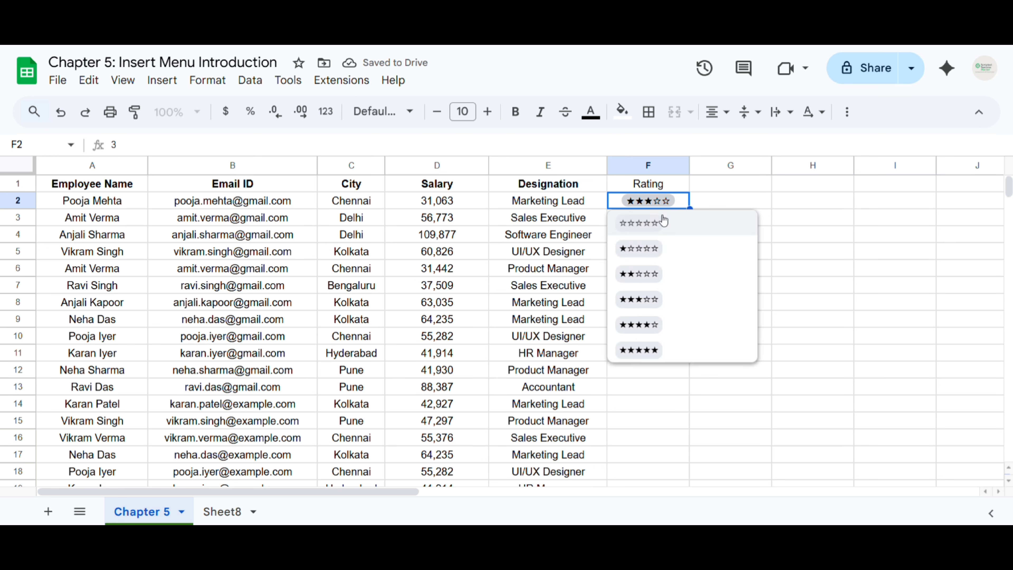
pyautogui.click(656, 297)
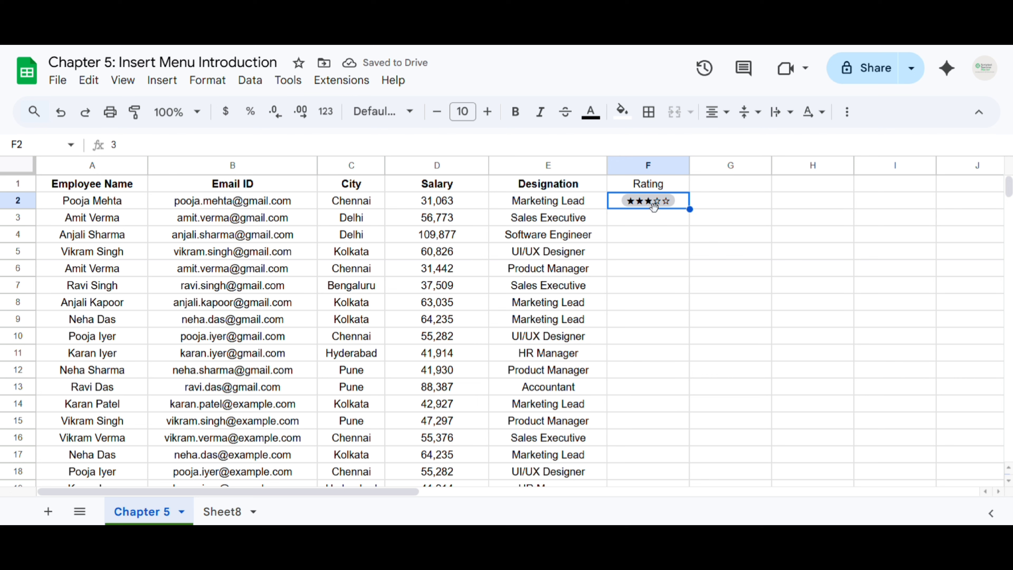
pyautogui.press('Delete')
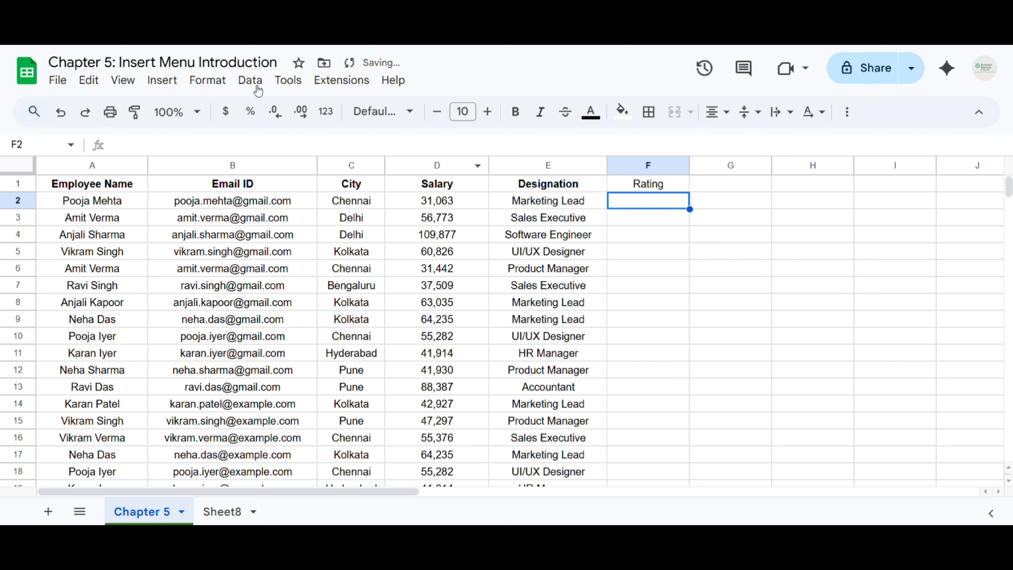
pyautogui.click(161, 80)
pyautogui.moveTo(211, 426)
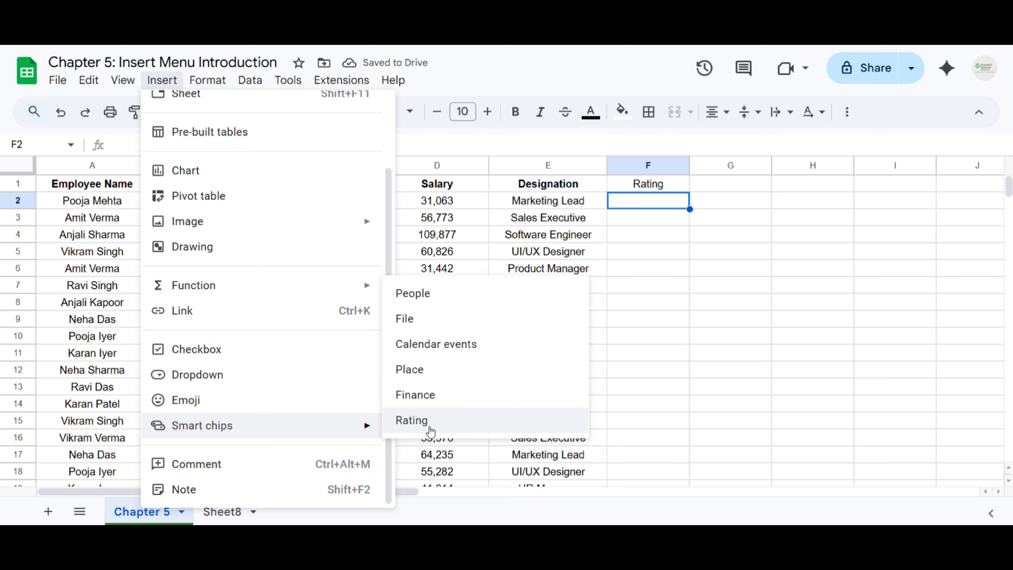
pyautogui.click(441, 370)
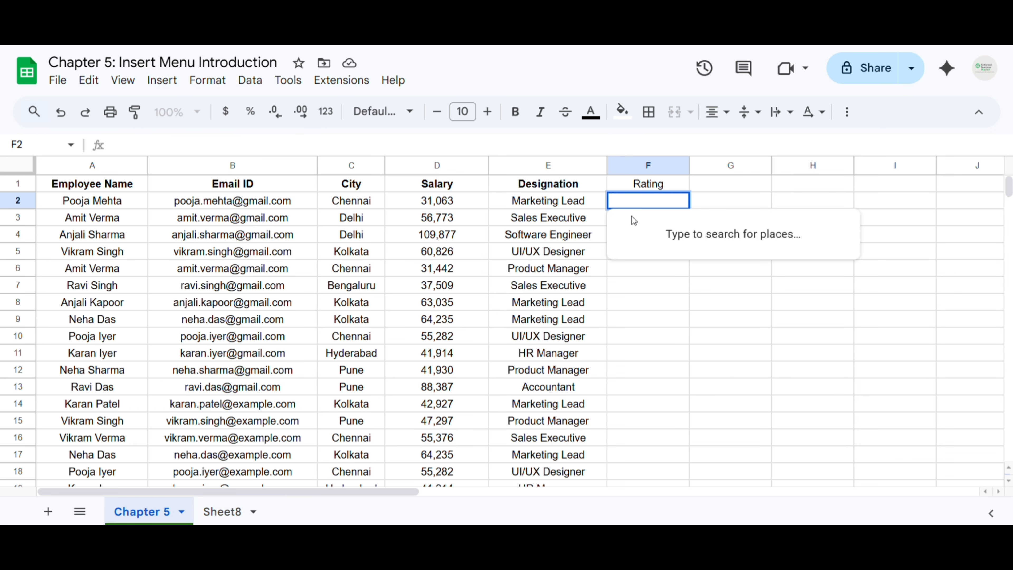
pyautogui.write('india')
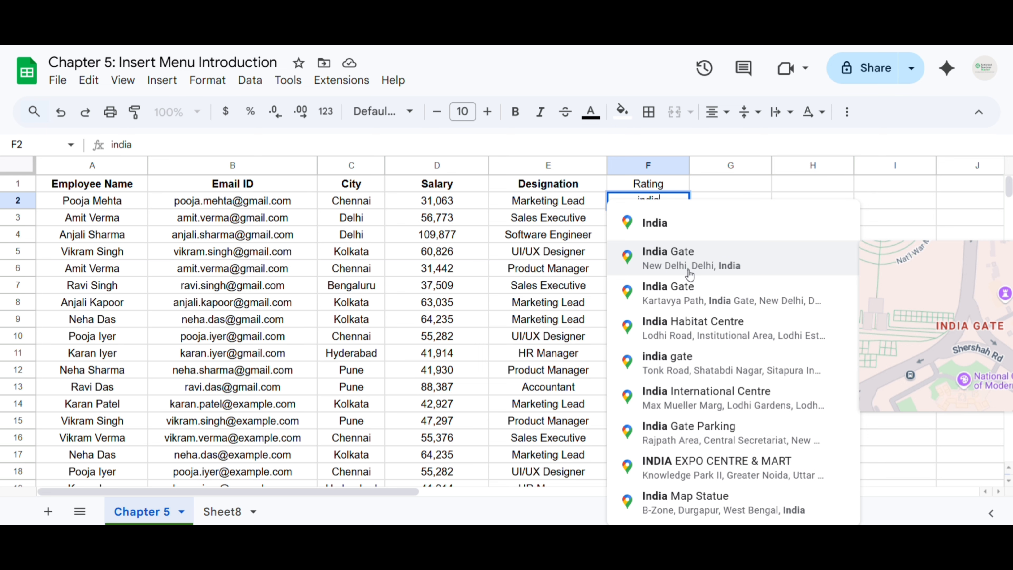
pyautogui.click(723, 263)
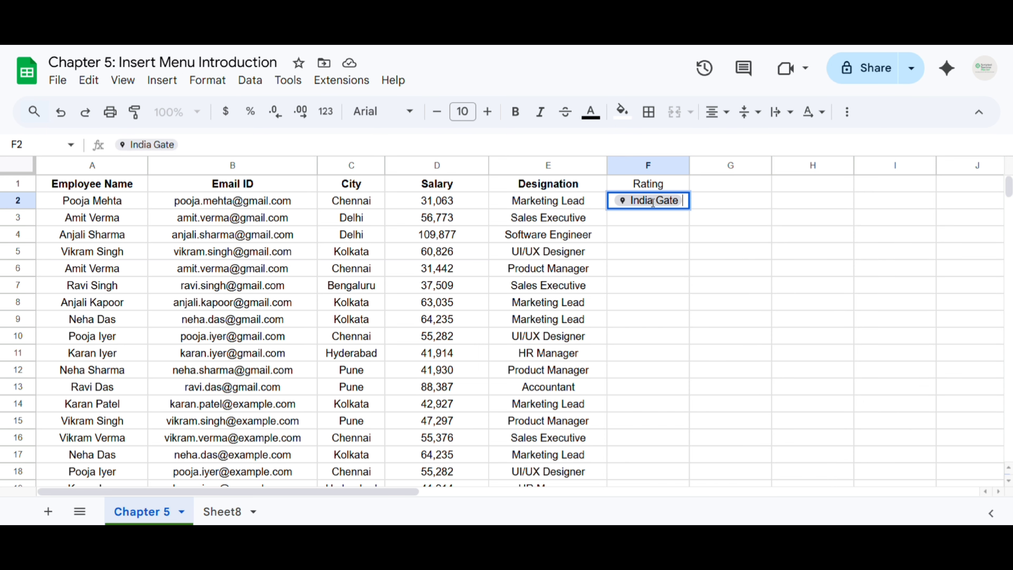
pyautogui.click(652, 234)
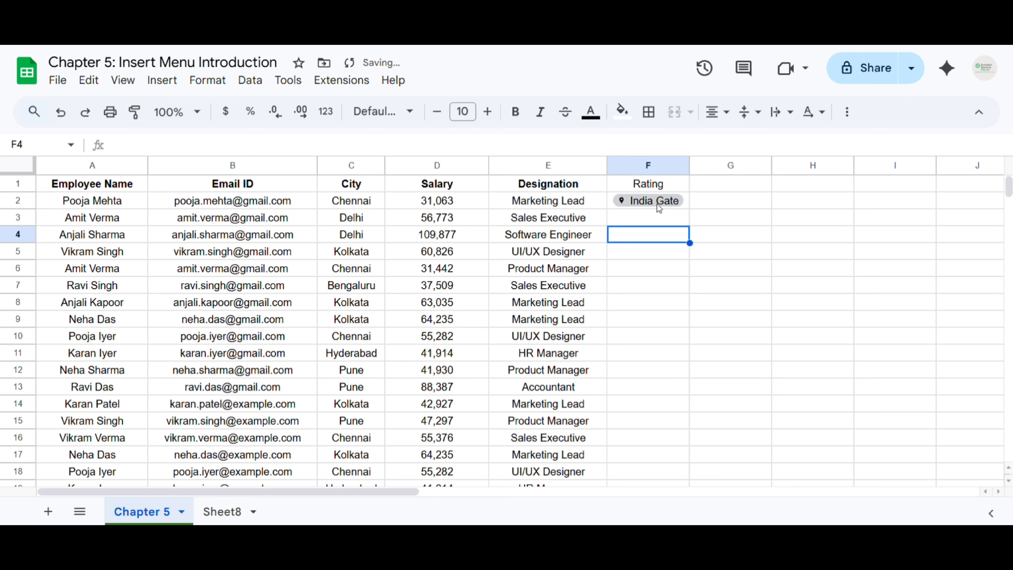
pyautogui.moveTo(657, 203)
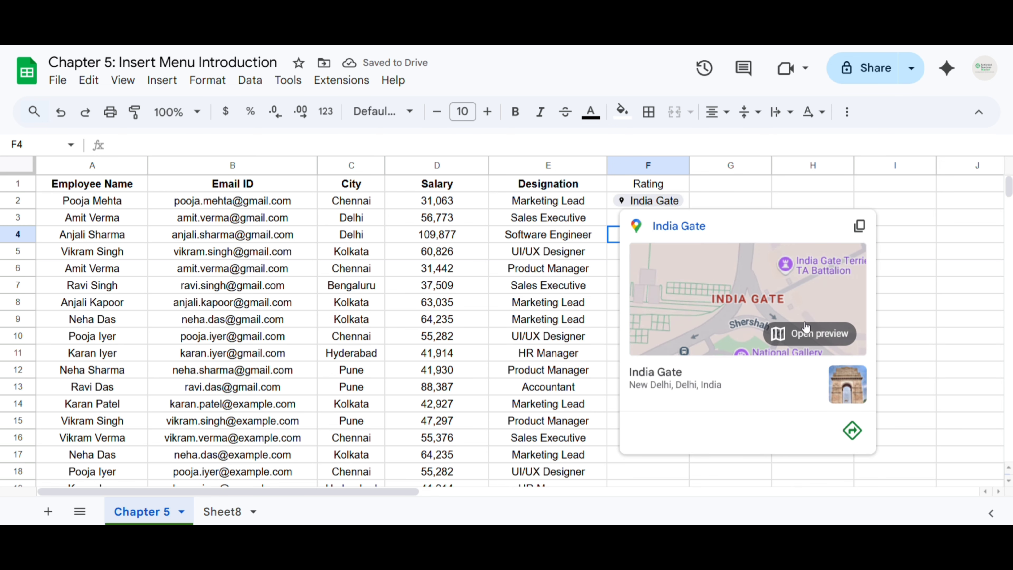
pyautogui.click(687, 196)
pyautogui.press('Delete')
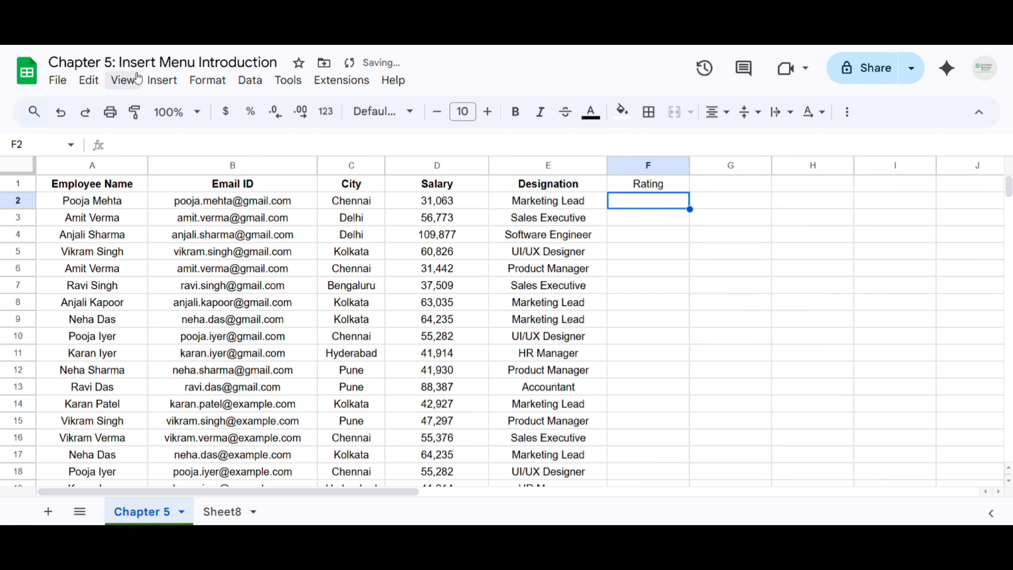
pyautogui.click(163, 84)
pyautogui.moveTo(228, 434)
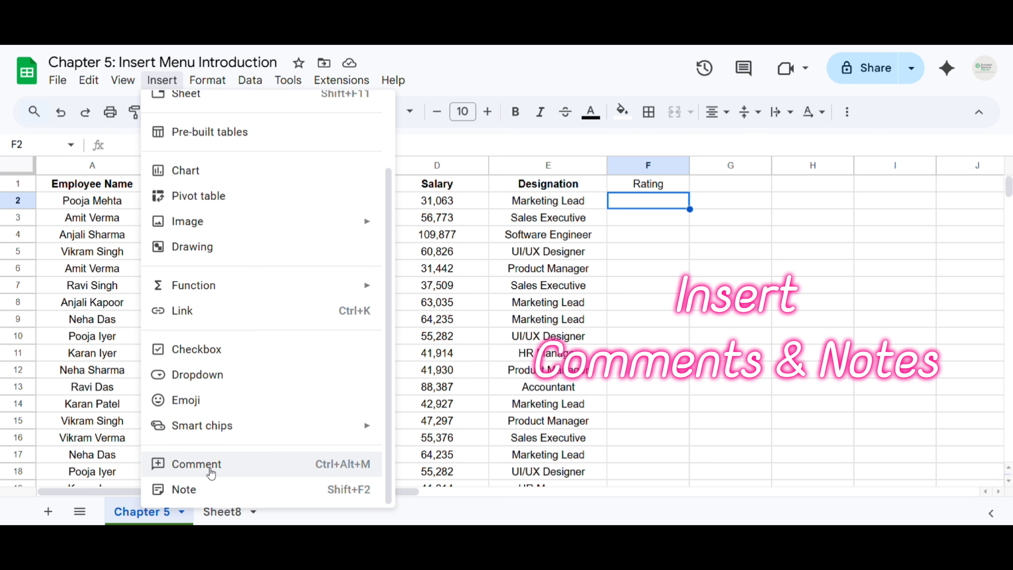
pyautogui.click(211, 465)
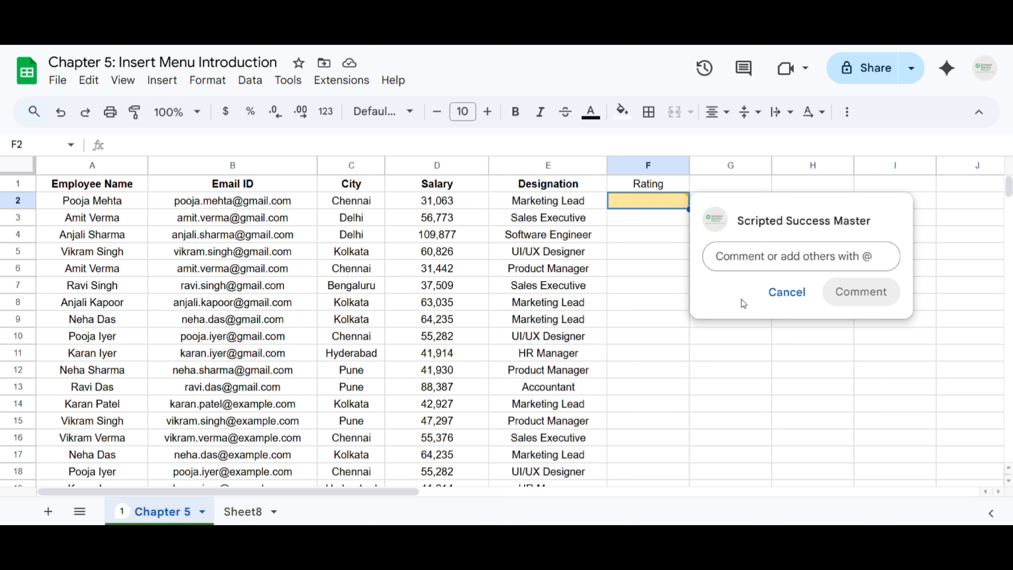
pyautogui.write('@hr')
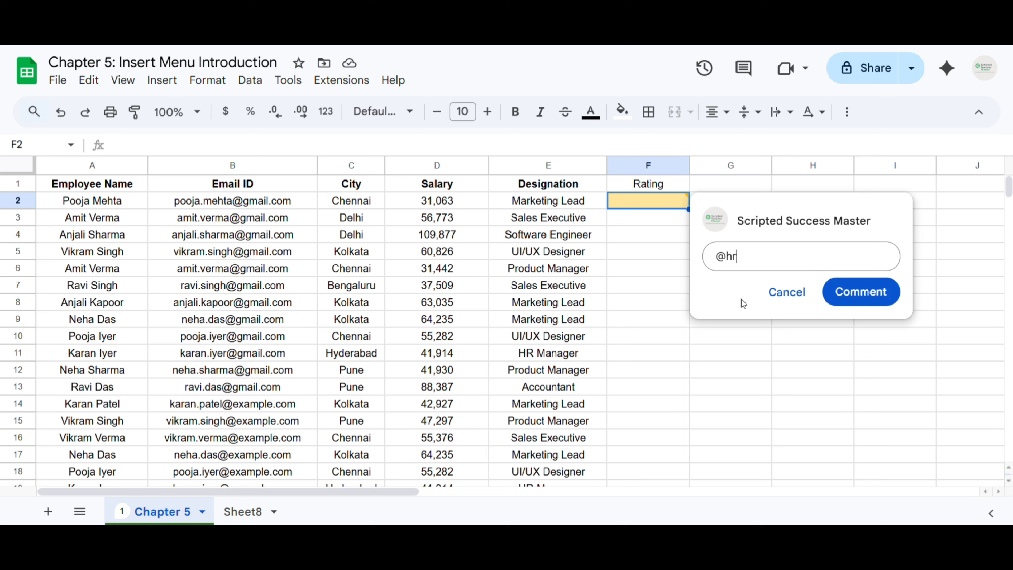
pyautogui.write('@gmai.co')
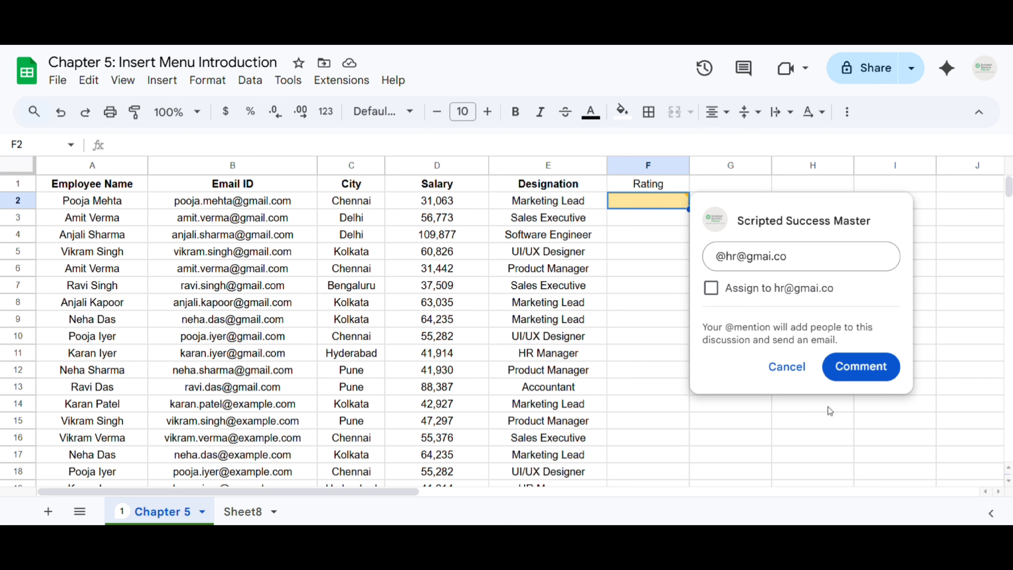
pyautogui.click(738, 290)
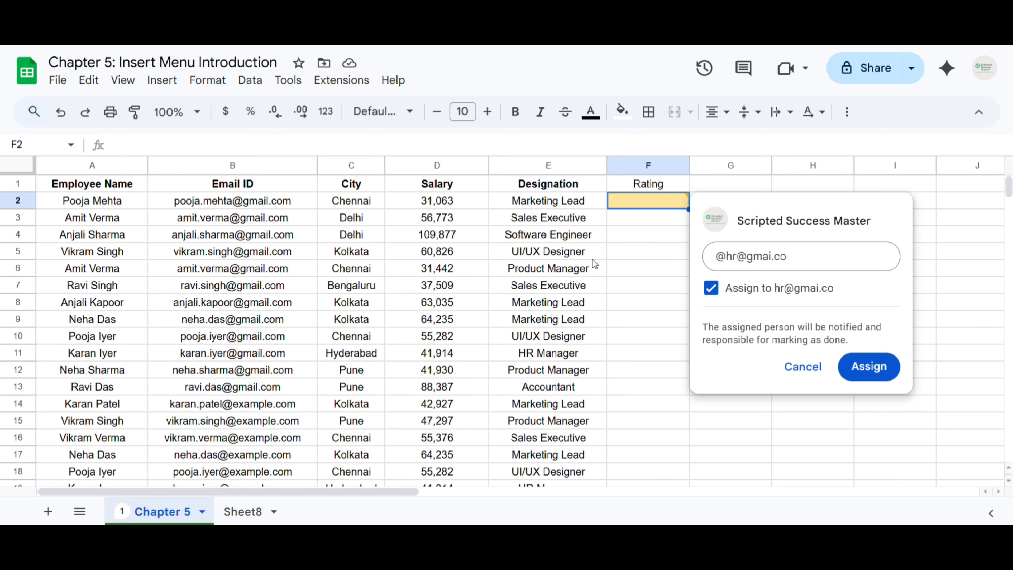
pyautogui.click(802, 367)
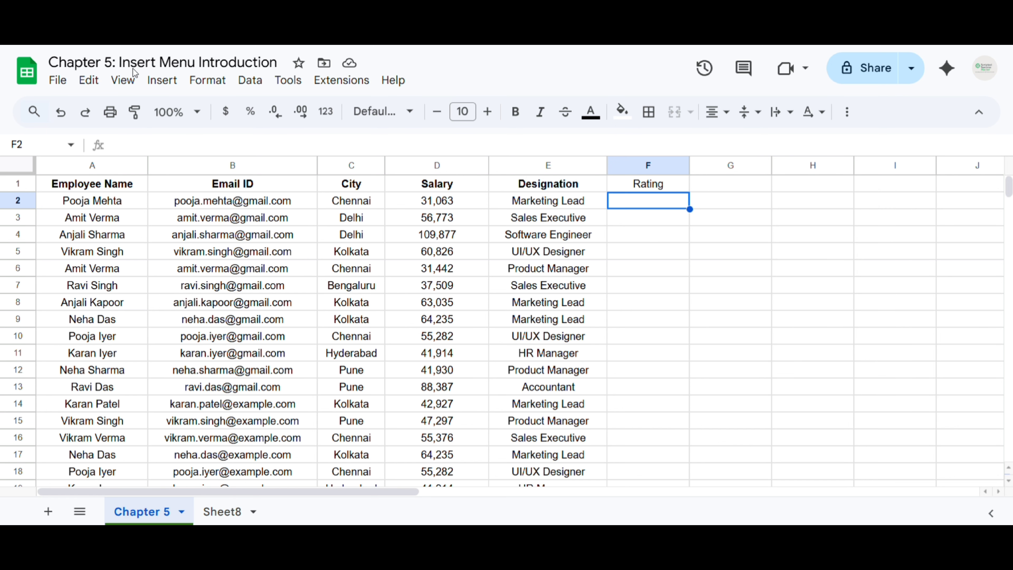
# Add a note reading 'Write rating in Star format' to cell F2
pyautogui.click(162, 80)
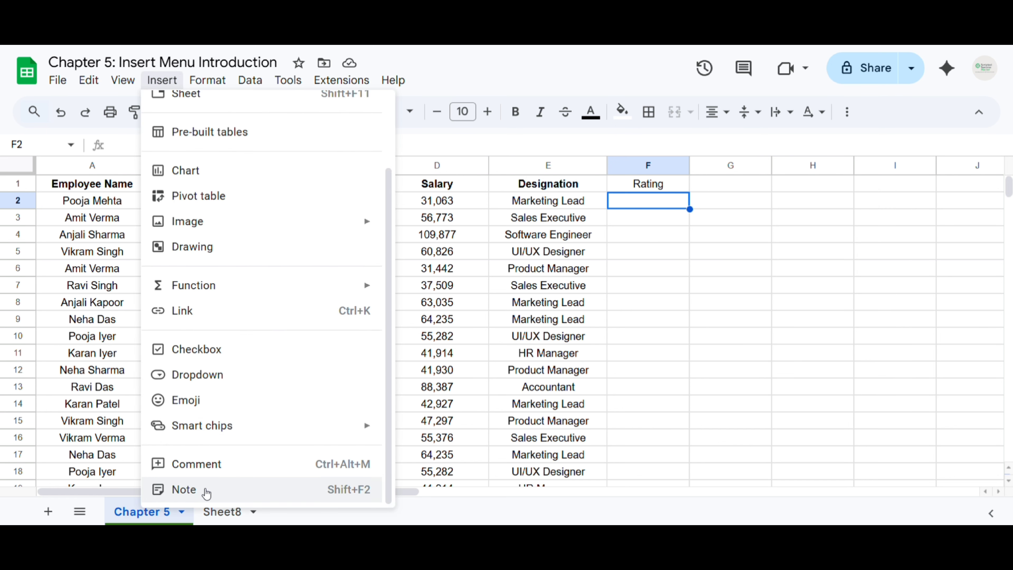
pyautogui.click(184, 489)
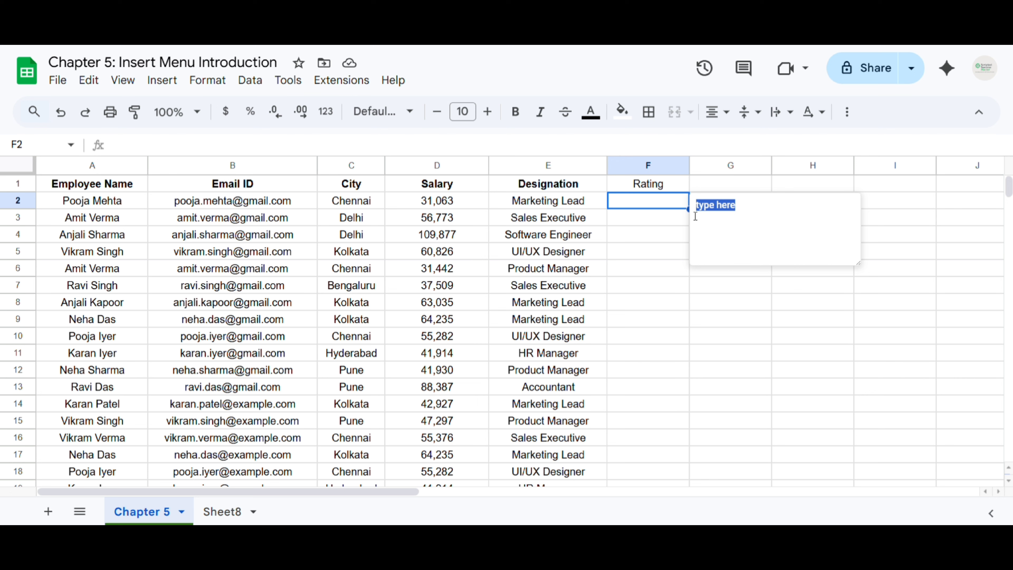
pyautogui.write('Write rating in Star ')
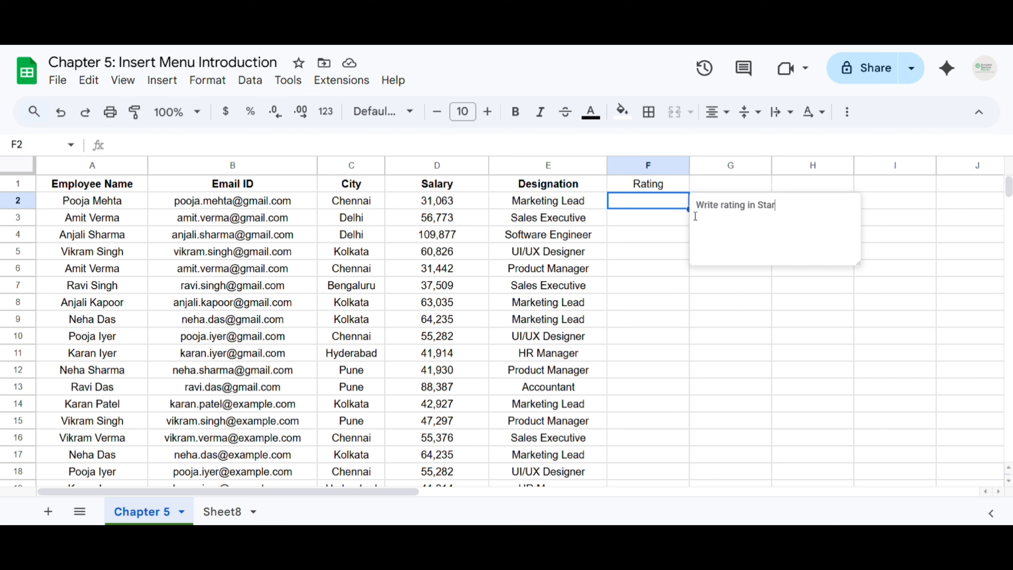
pyautogui.write('format')
pyautogui.click(661, 242)
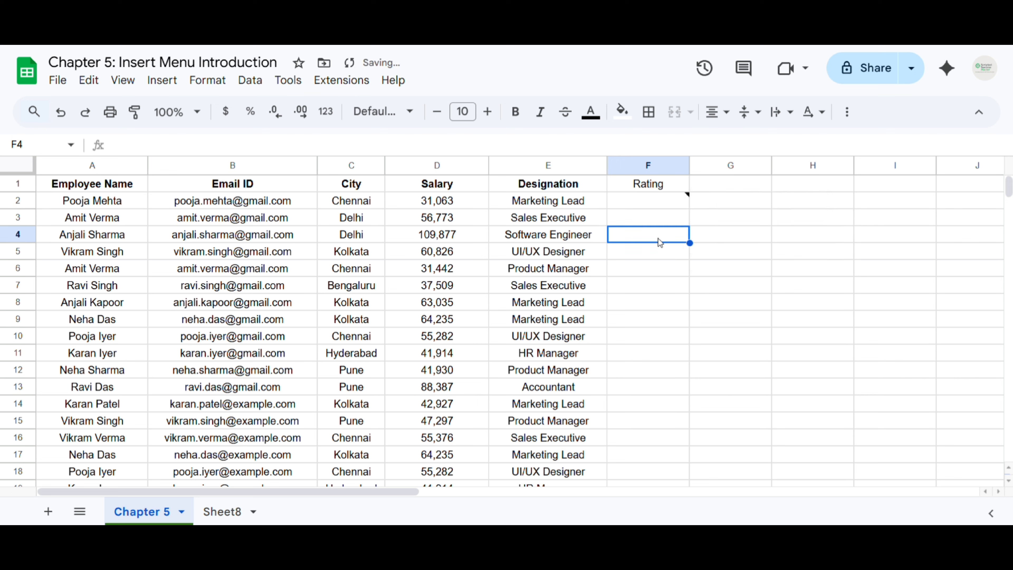
# Reopen F2 to confirm the note, then close it and select cell D2
pyautogui.click(643, 200)
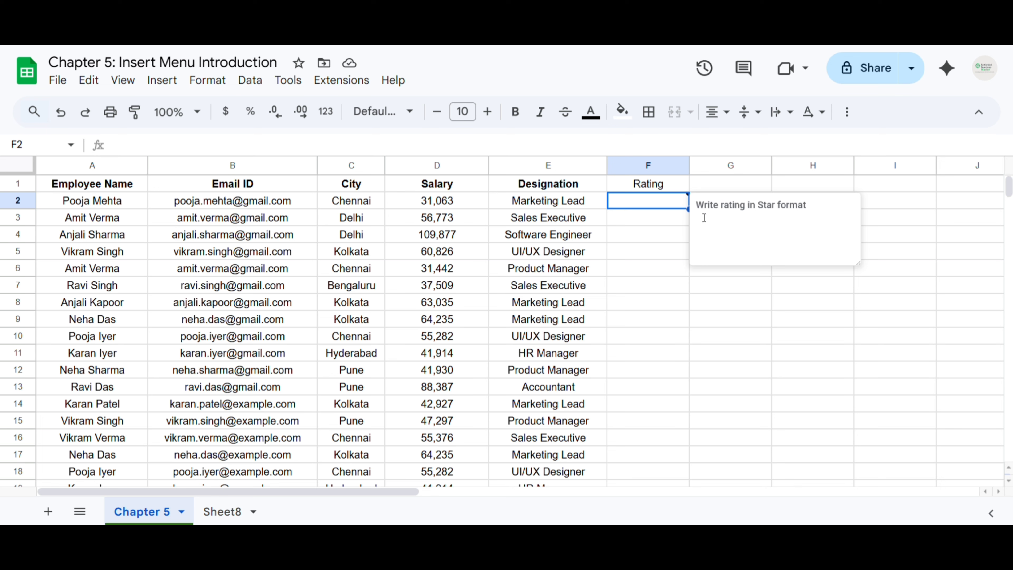
pyautogui.press('Escape')
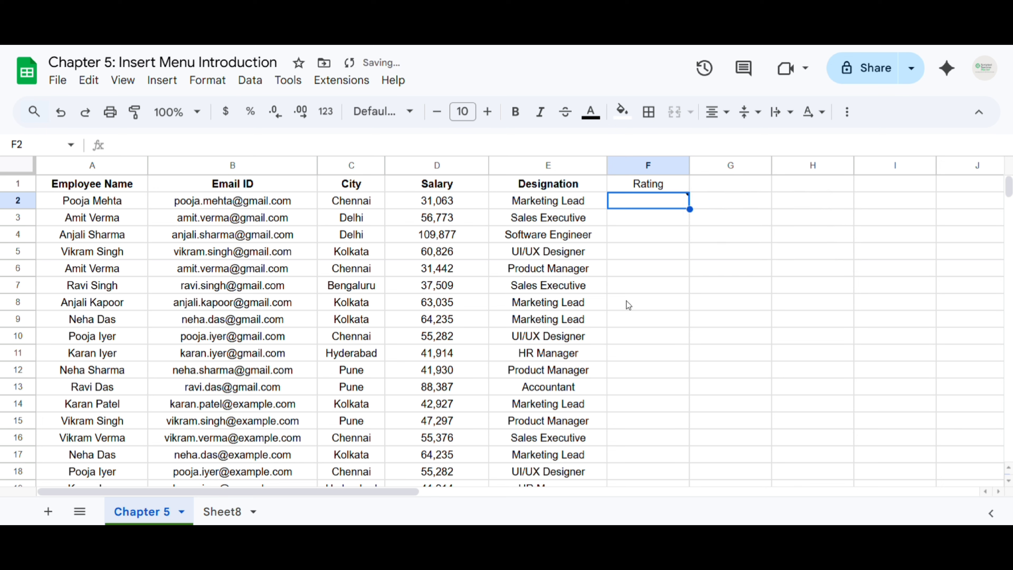
pyautogui.click(162, 80)
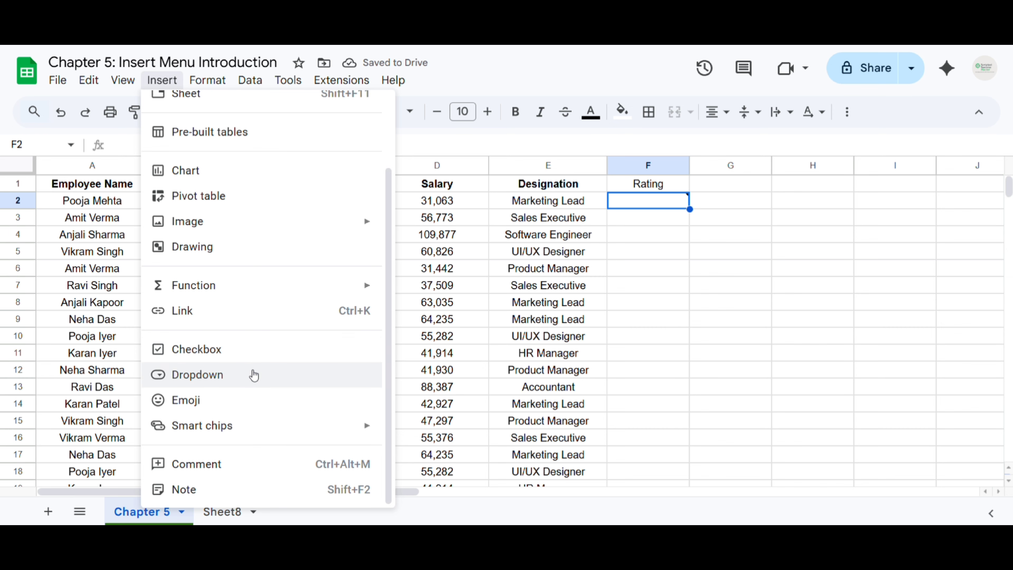
pyautogui.scroll(3, 254, 373)
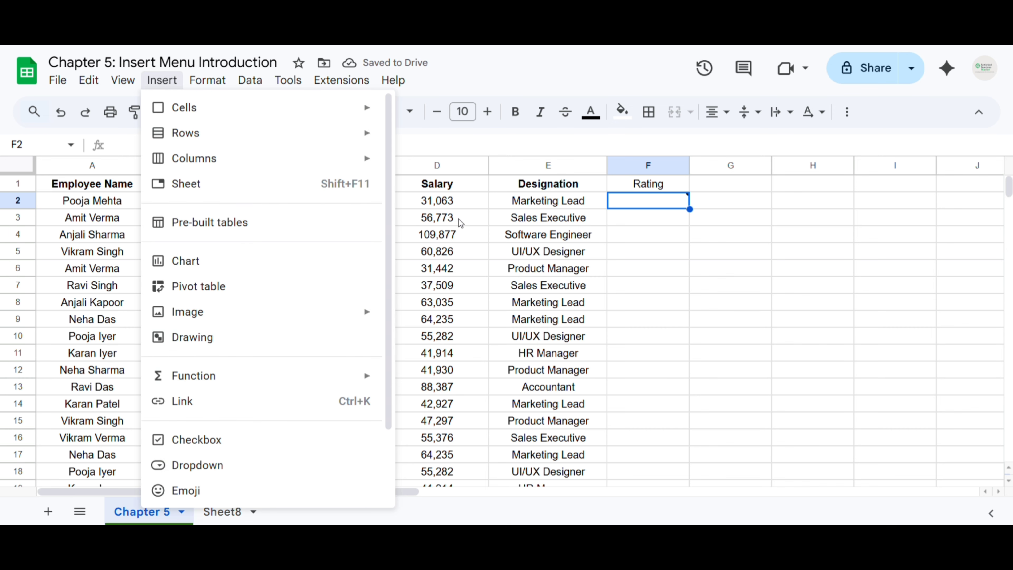
pyautogui.click(446, 202)
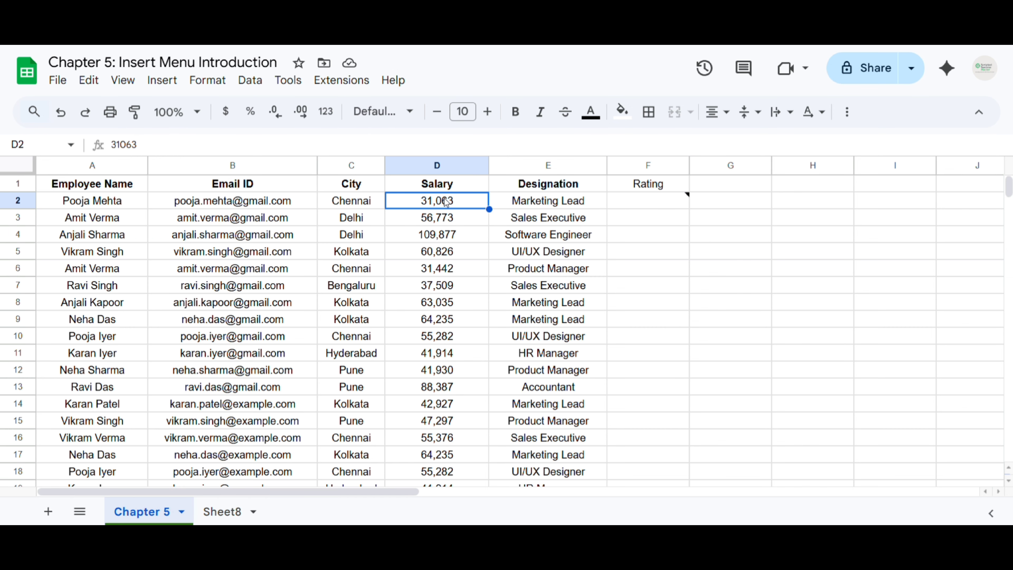